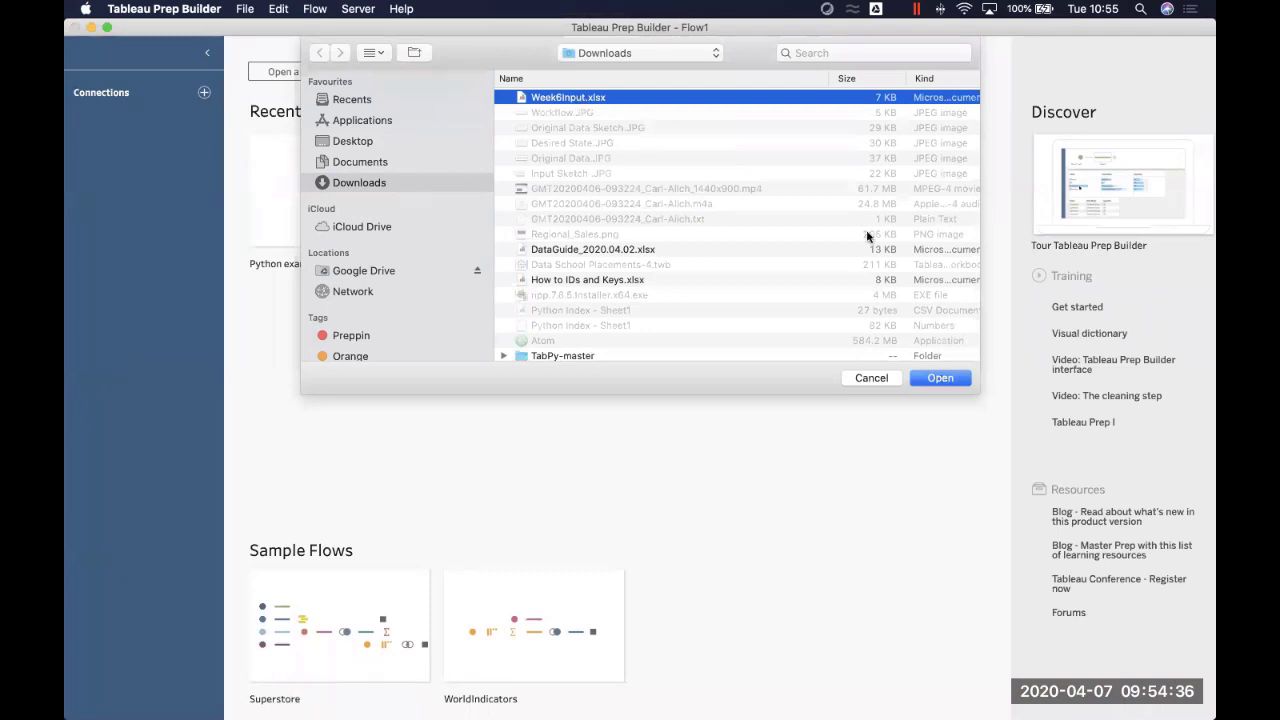
Step: Load Week6Input.xlsx and add England - Mar 2019, Soap Pricing Details and Company Data as flow inputs
{"action": "left_click", "coordinate": [940, 378]}
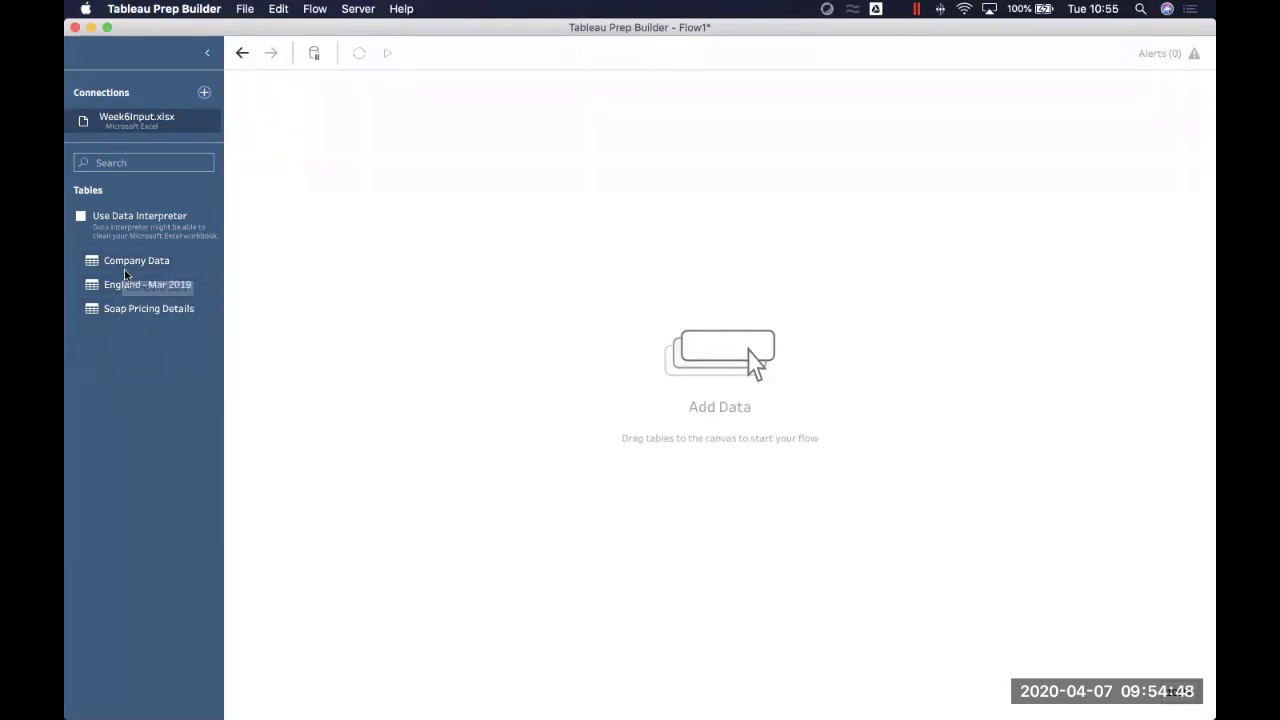
{"action": "left_click_drag", "start_coordinate": [127, 284], "coordinate": [283, 125]}
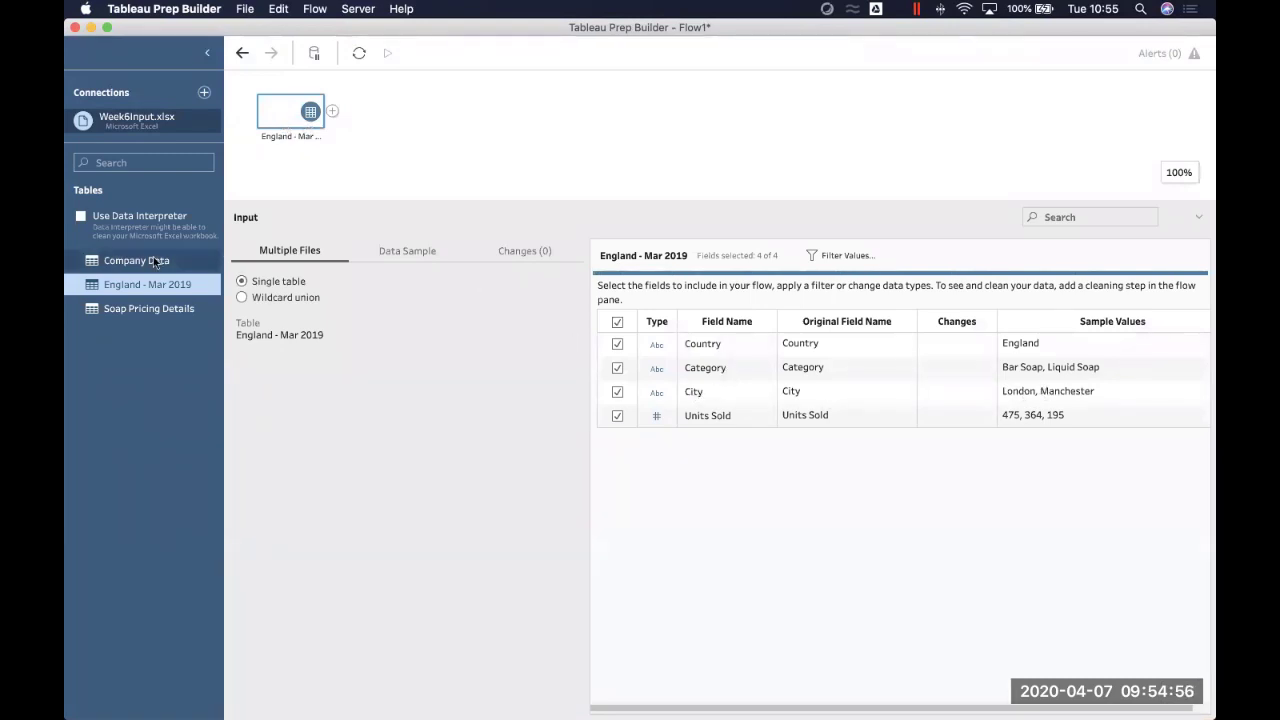
{"action": "left_click_drag", "start_coordinate": [134, 308], "coordinate": [290, 180]}
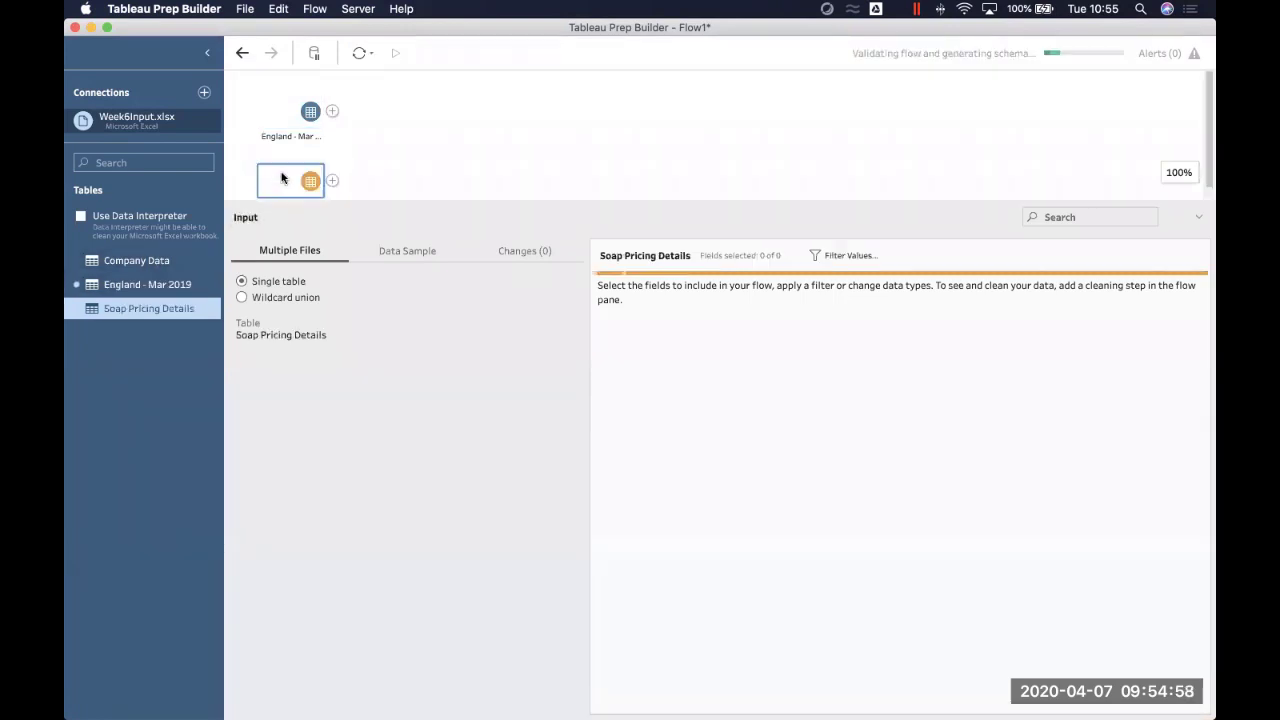
{"action": "left_click_drag", "start_coordinate": [415, 201], "coordinate": [414, 263]}
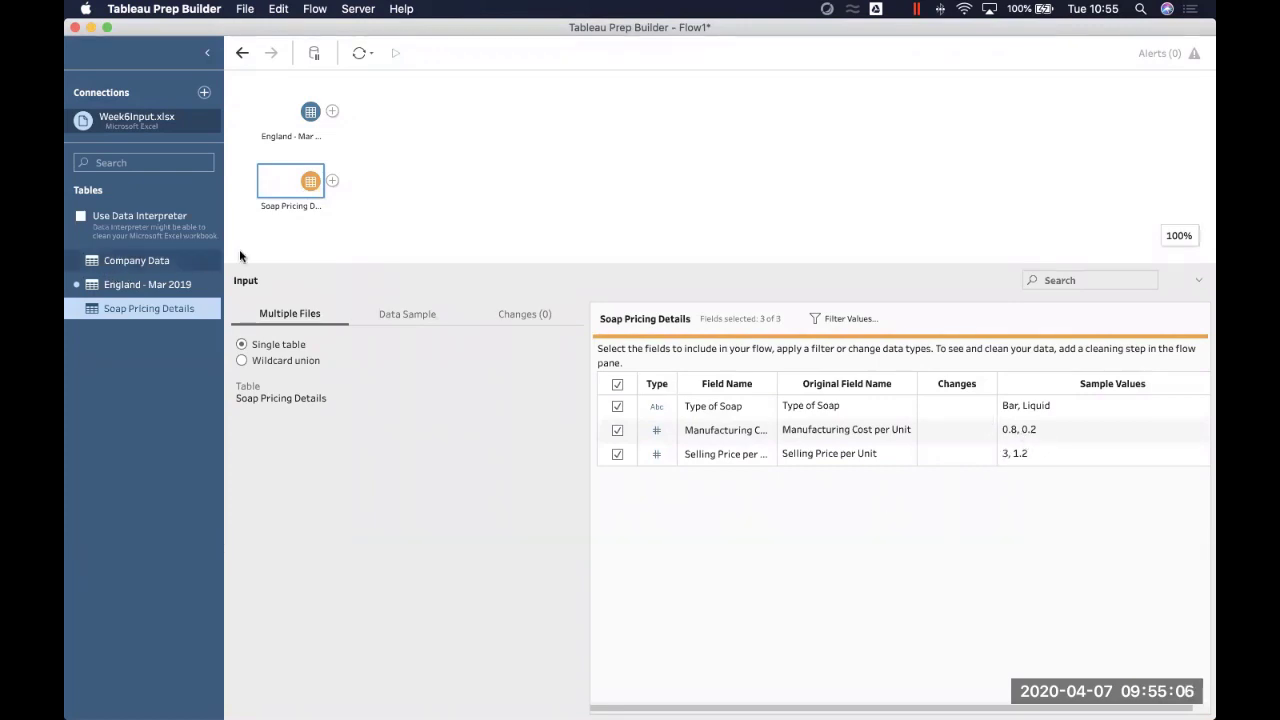
{"action": "left_click_drag", "start_coordinate": [262, 264], "coordinate": [258, 303]}
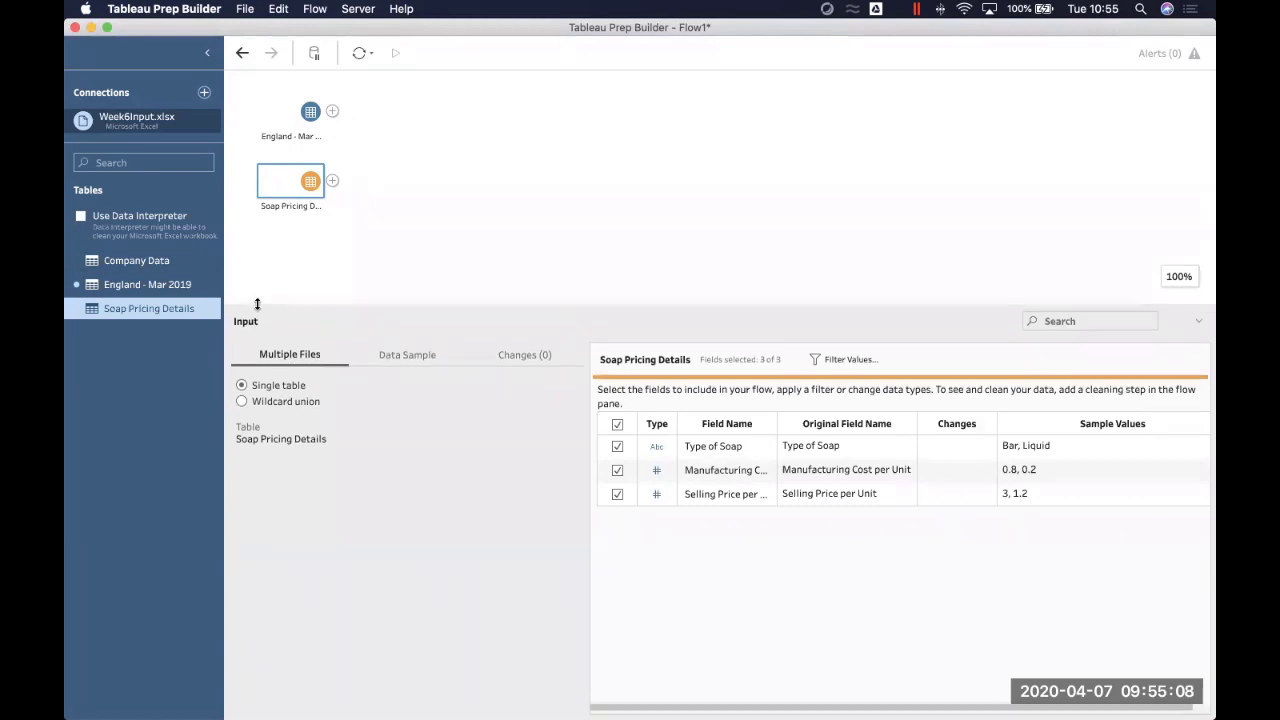
{"action": "left_click_drag", "start_coordinate": [137, 272], "coordinate": [300, 255]}
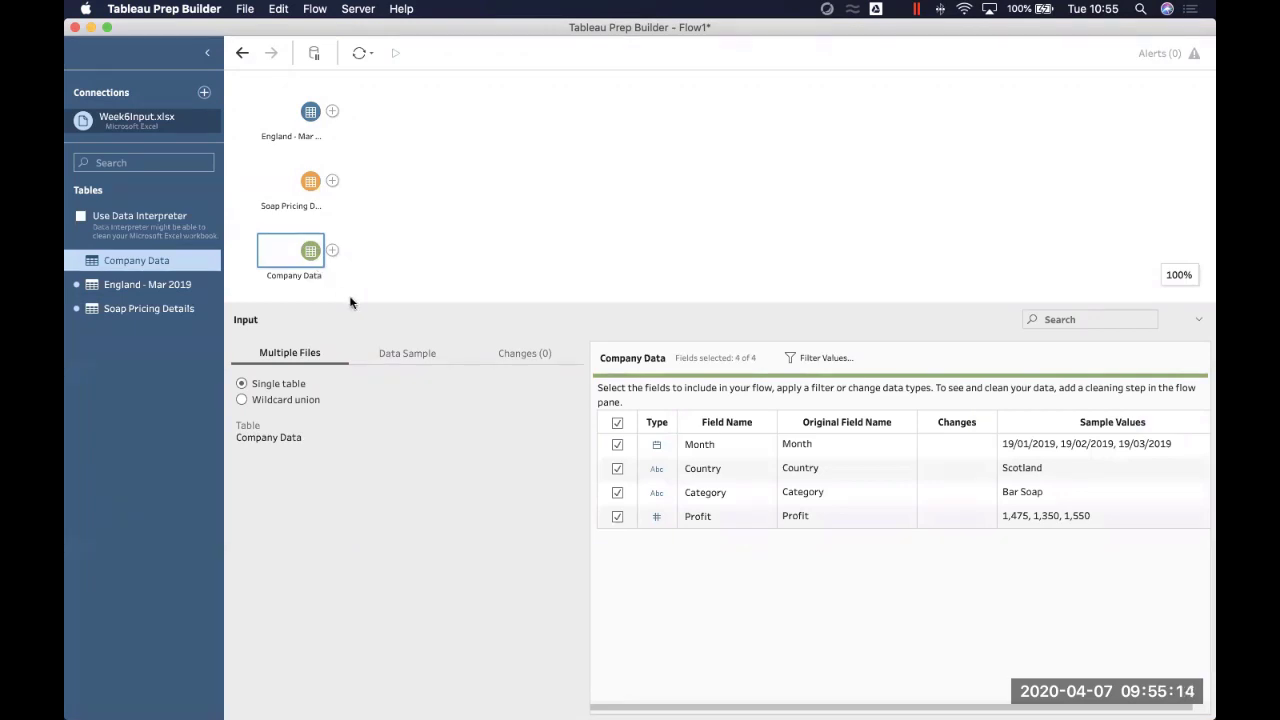
Step: Add a Clean step after England, Soap Pricing Details and Company Data
{"action": "left_click", "coordinate": [333, 111]}
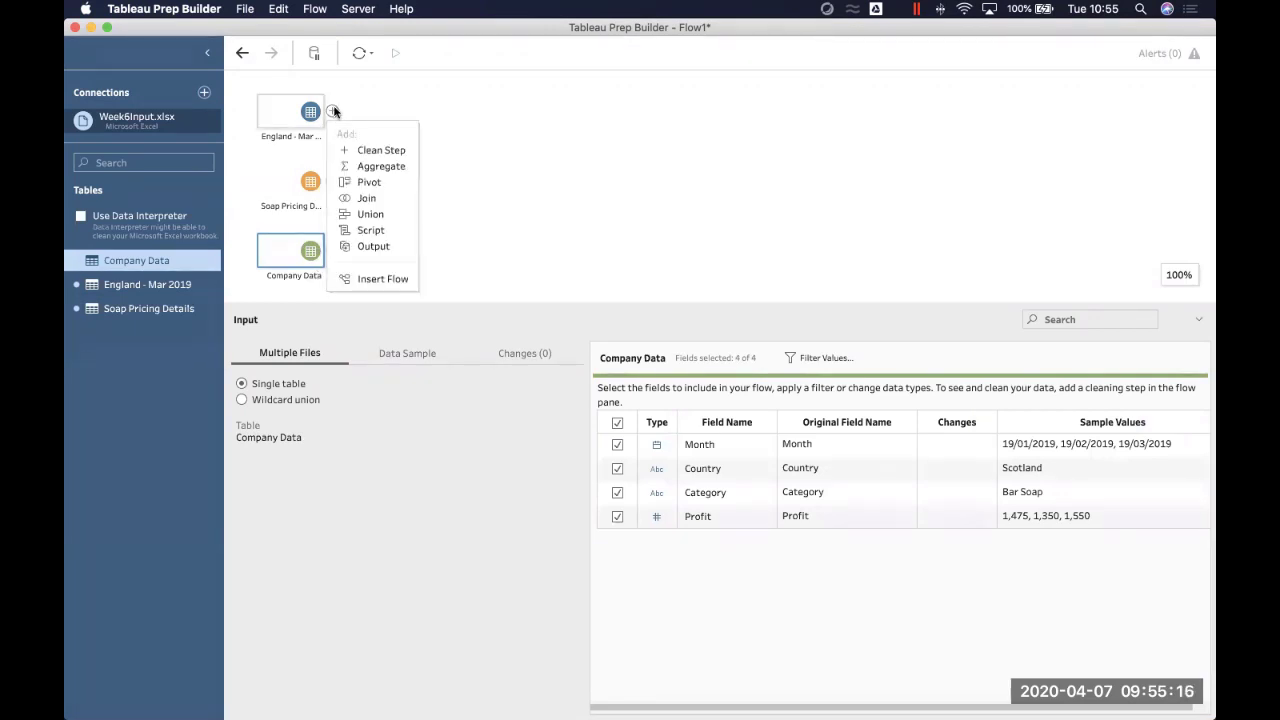
{"action": "left_click", "coordinate": [366, 150]}
{"action": "left_click", "coordinate": [332, 181]}
{"action": "left_click", "coordinate": [394, 218]}
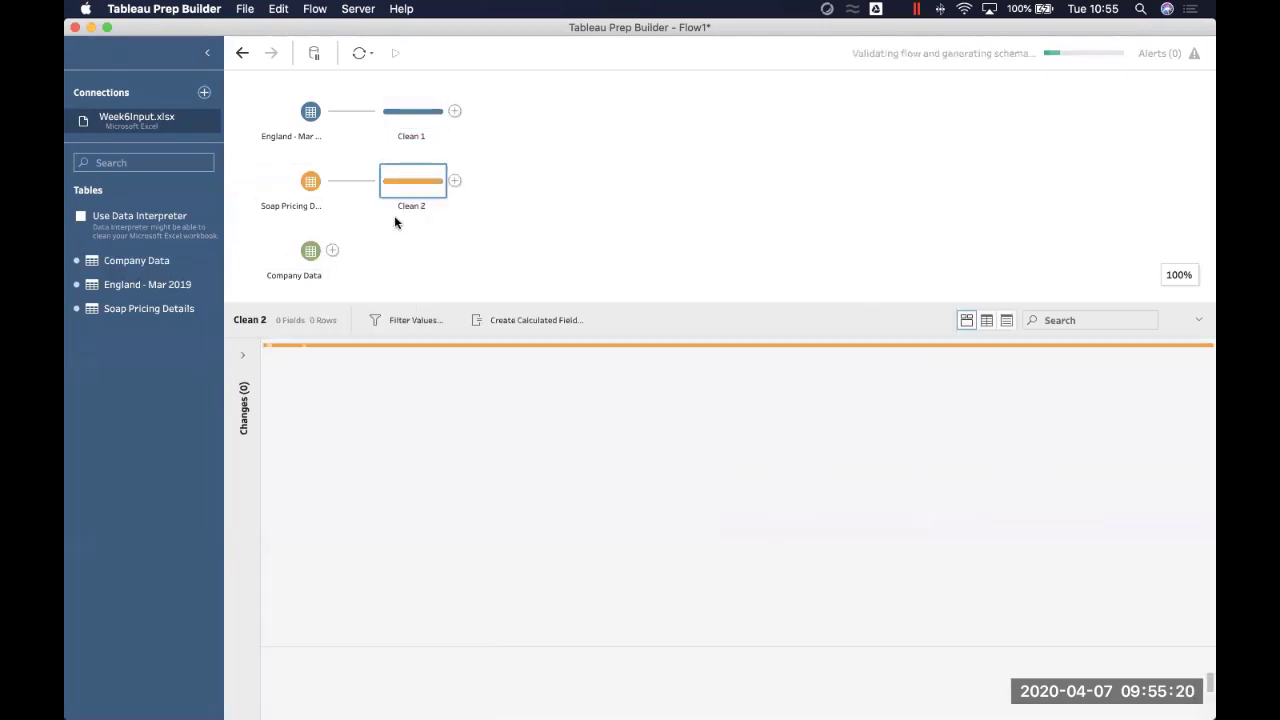
{"action": "left_click", "coordinate": [332, 250]}
{"action": "left_click", "coordinate": [367, 289]}
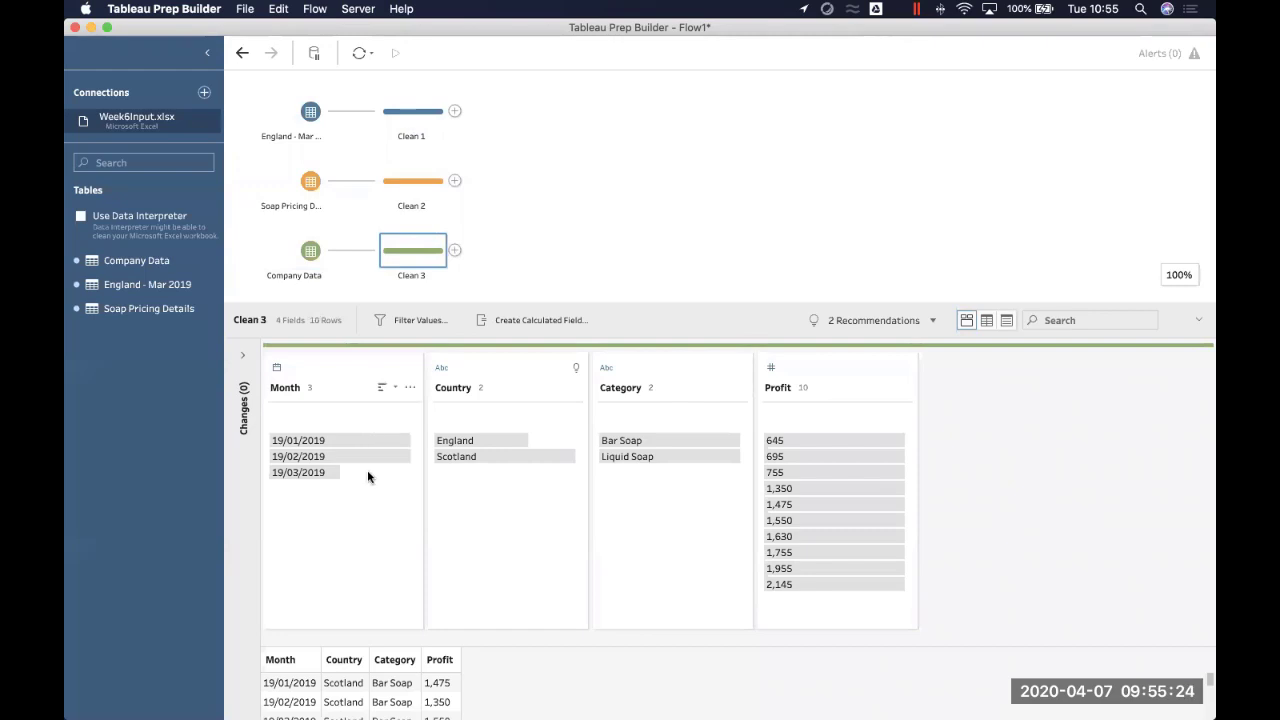
Step: Highlight the rows dated 19/03/2019, then clear the highlight
{"action": "mouse_move", "coordinate": [378, 440]}
{"action": "mouse_move", "coordinate": [844, 509]}
{"action": "mouse_move", "coordinate": [698, 463]}
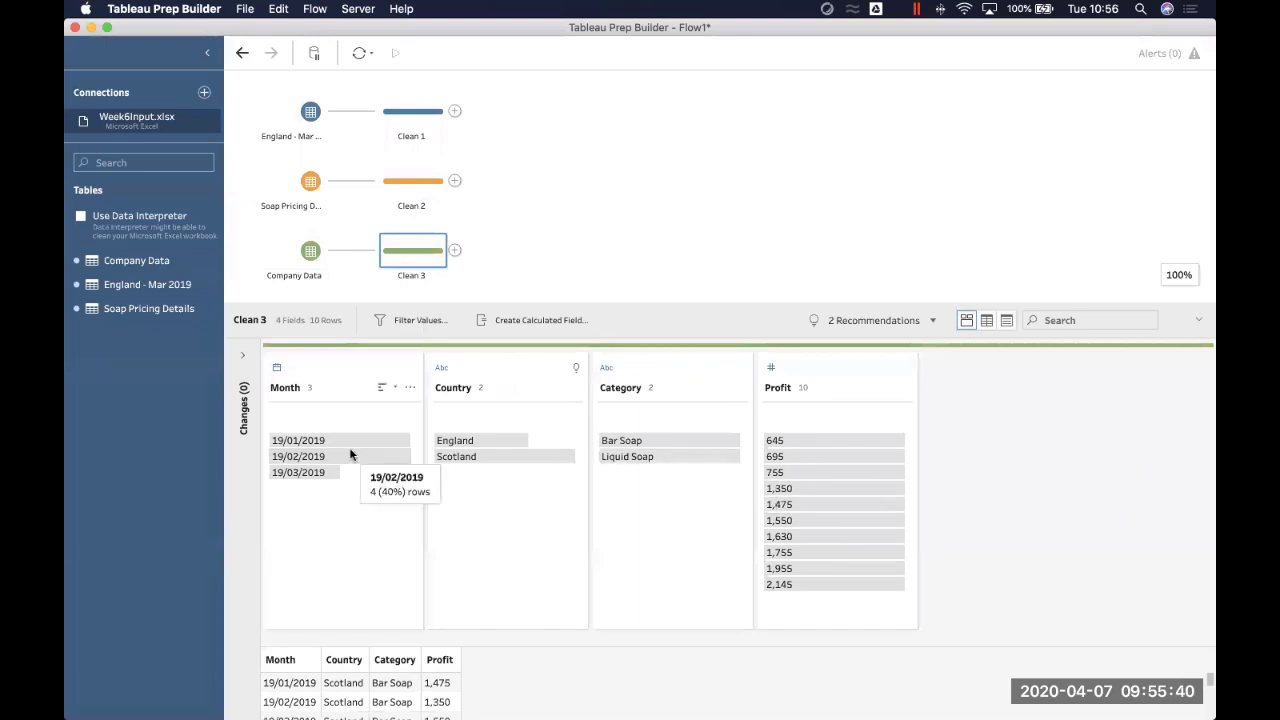
{"action": "mouse_move", "coordinate": [324, 476]}
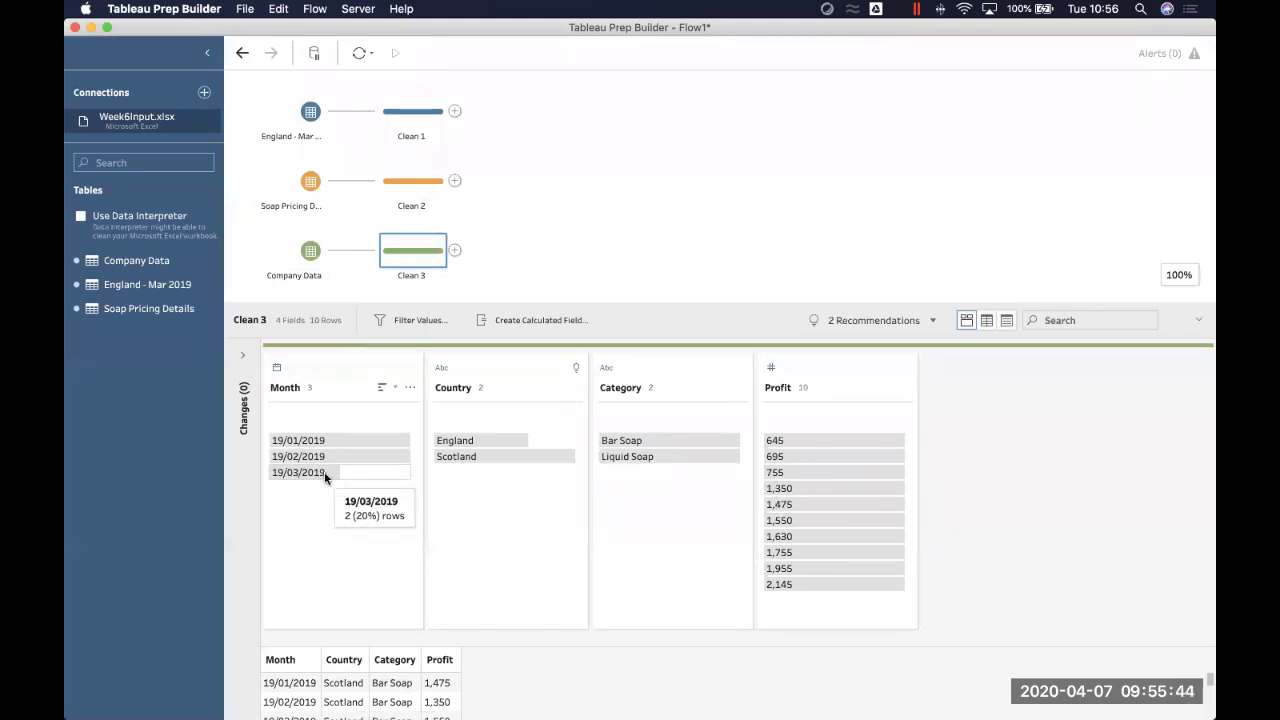
{"action": "left_click", "coordinate": [324, 474]}
{"action": "mouse_move", "coordinate": [478, 461]}
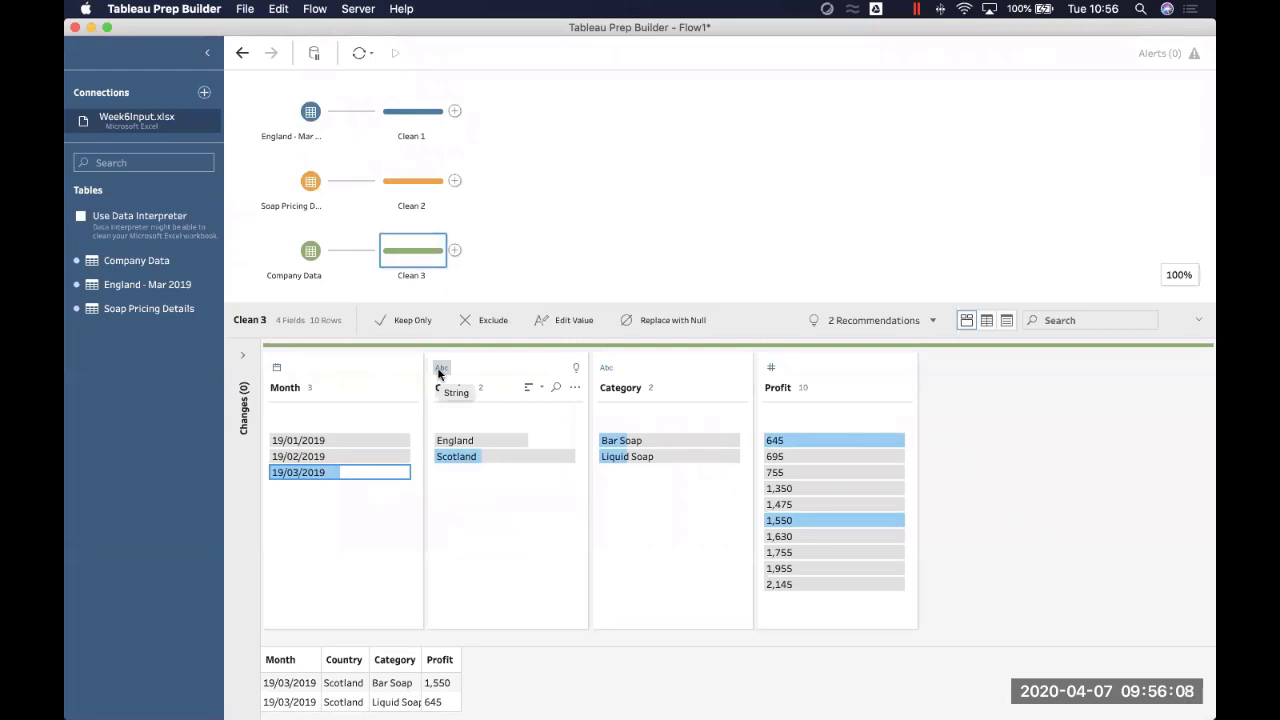
{"action": "left_click", "coordinate": [553, 512]}
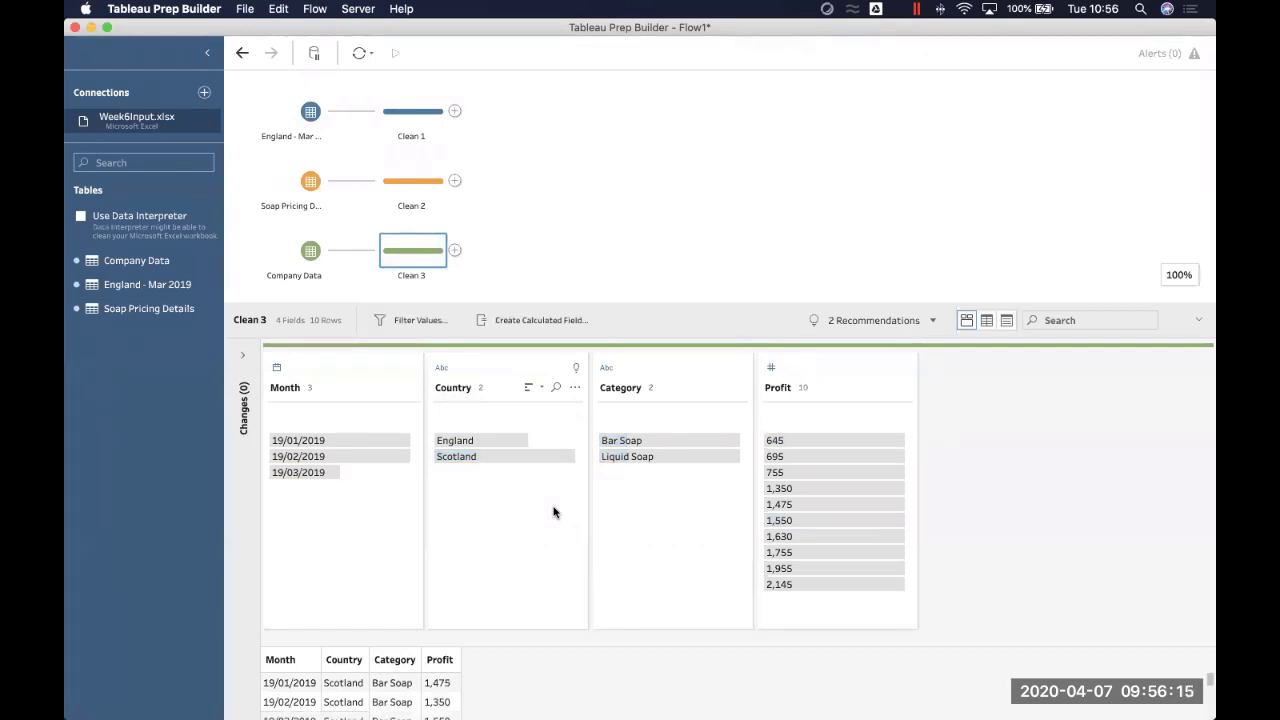
Step: Switch Company Data between grid, list and profile views, then show Clean 1's fields
{"action": "left_click", "coordinate": [986, 320]}
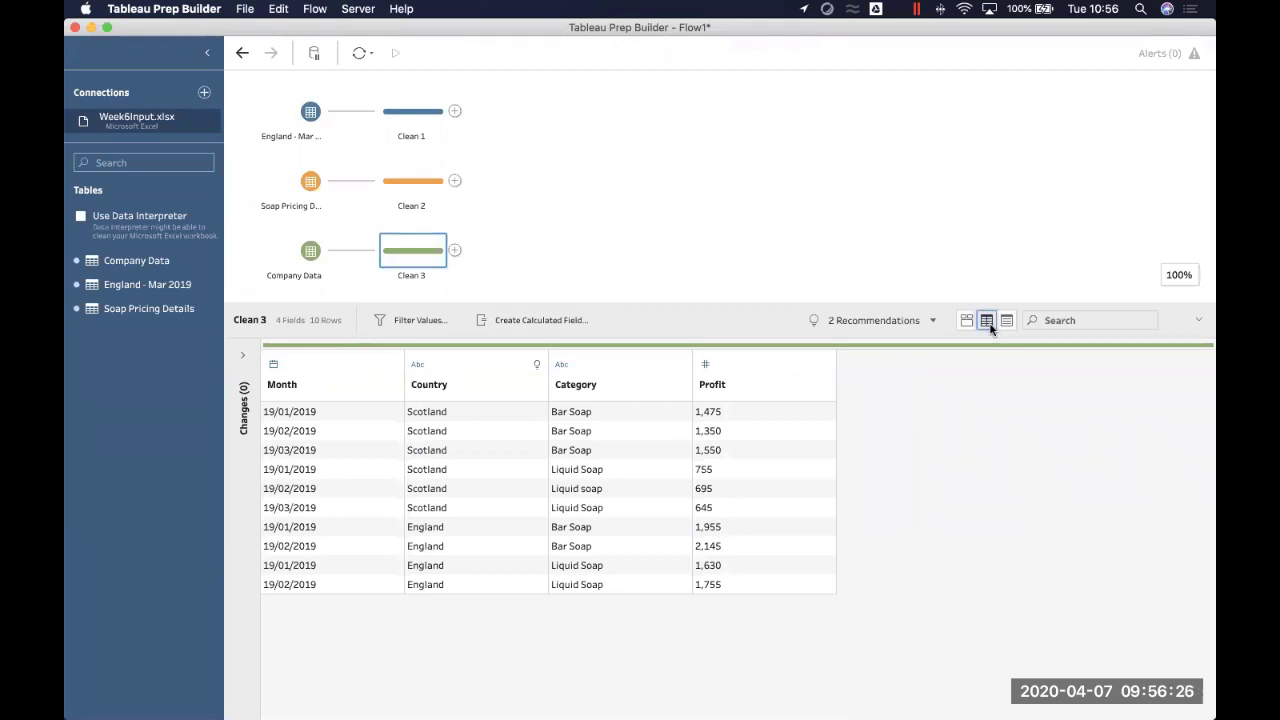
{"action": "left_click", "coordinate": [1005, 322]}
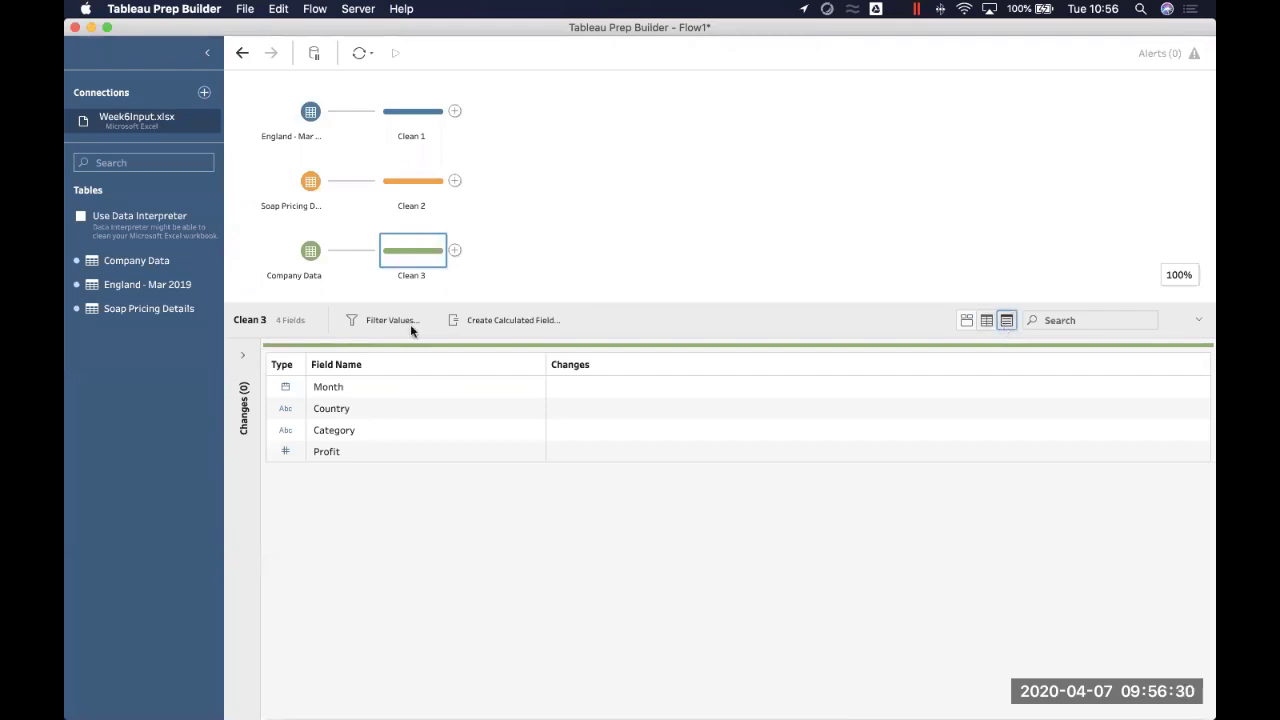
{"action": "left_click", "coordinate": [987, 321]}
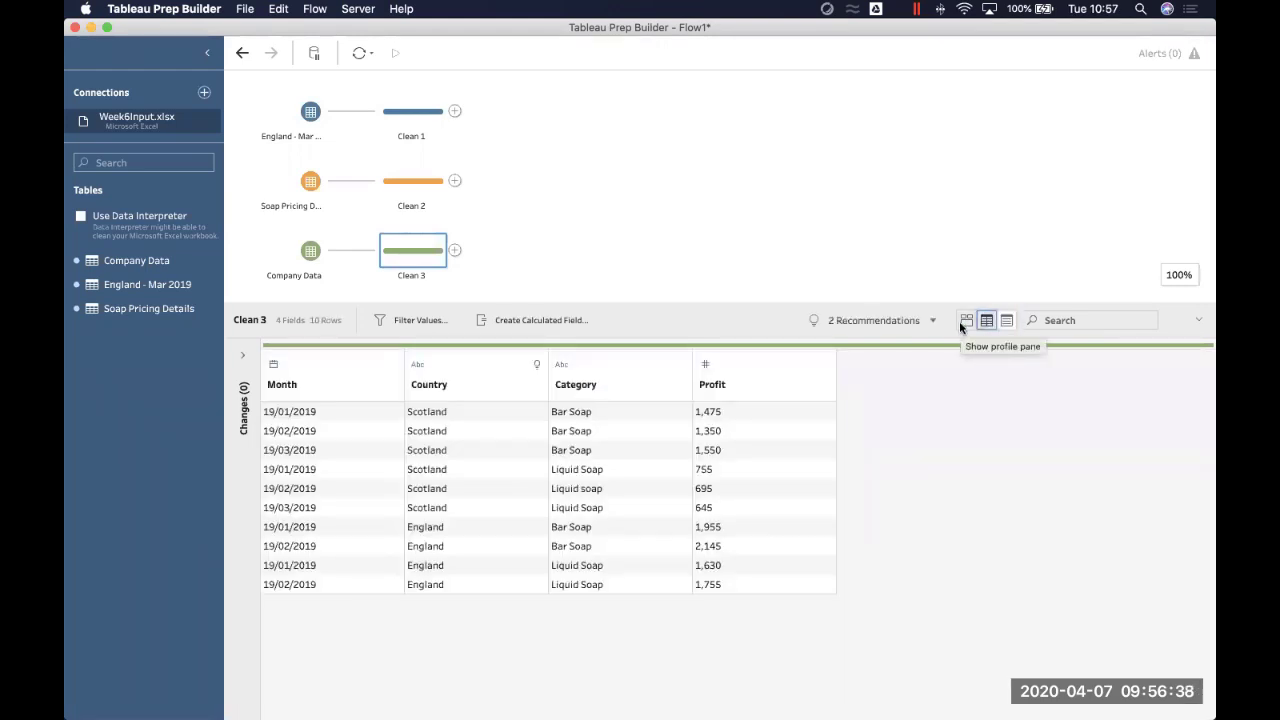
{"action": "left_click", "coordinate": [966, 321]}
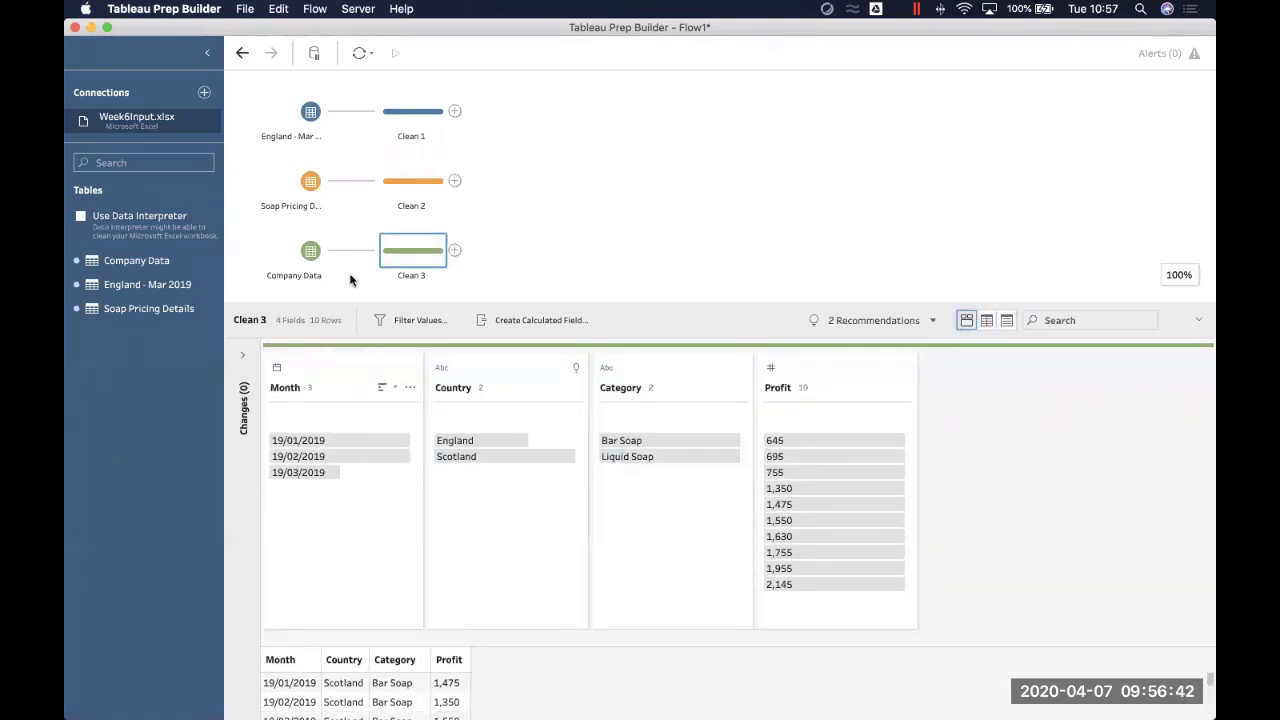
{"action": "left_click", "coordinate": [412, 111]}
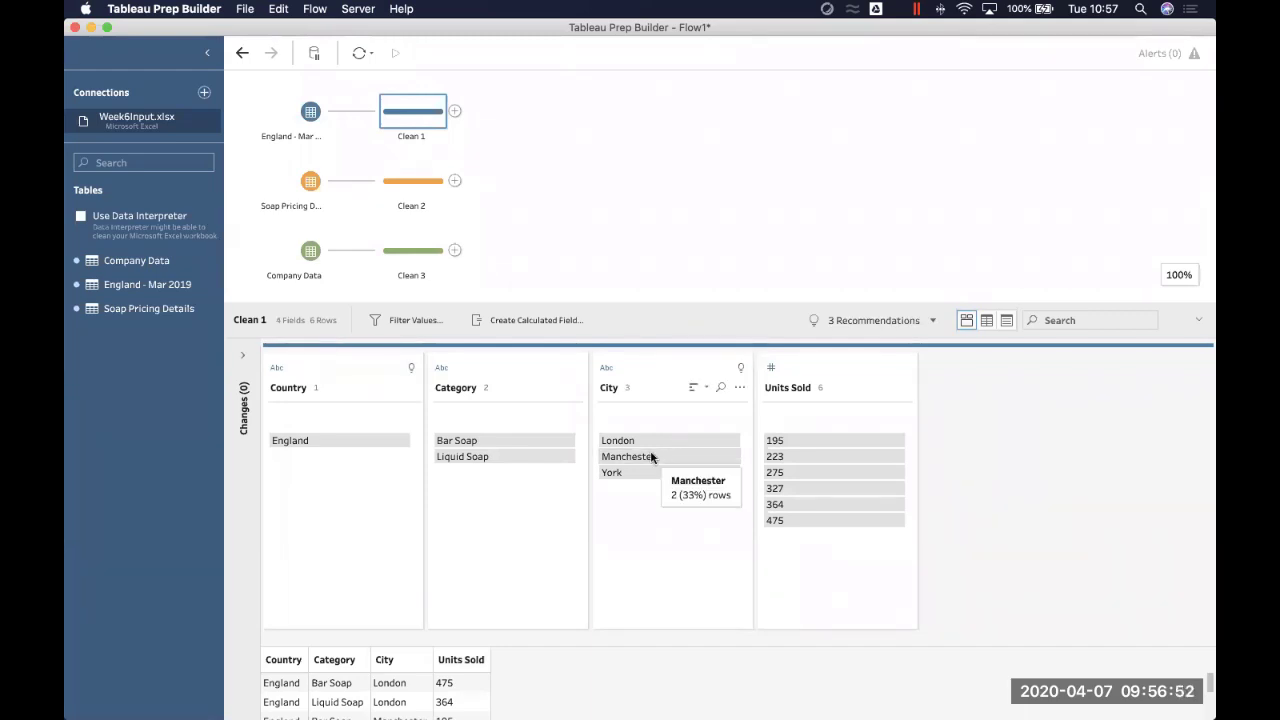
Step: Highlight Bar Soap rows sold in London in Clean 1, then view Clean 2's soap pricing fields
{"action": "left_click", "coordinate": [452, 442]}
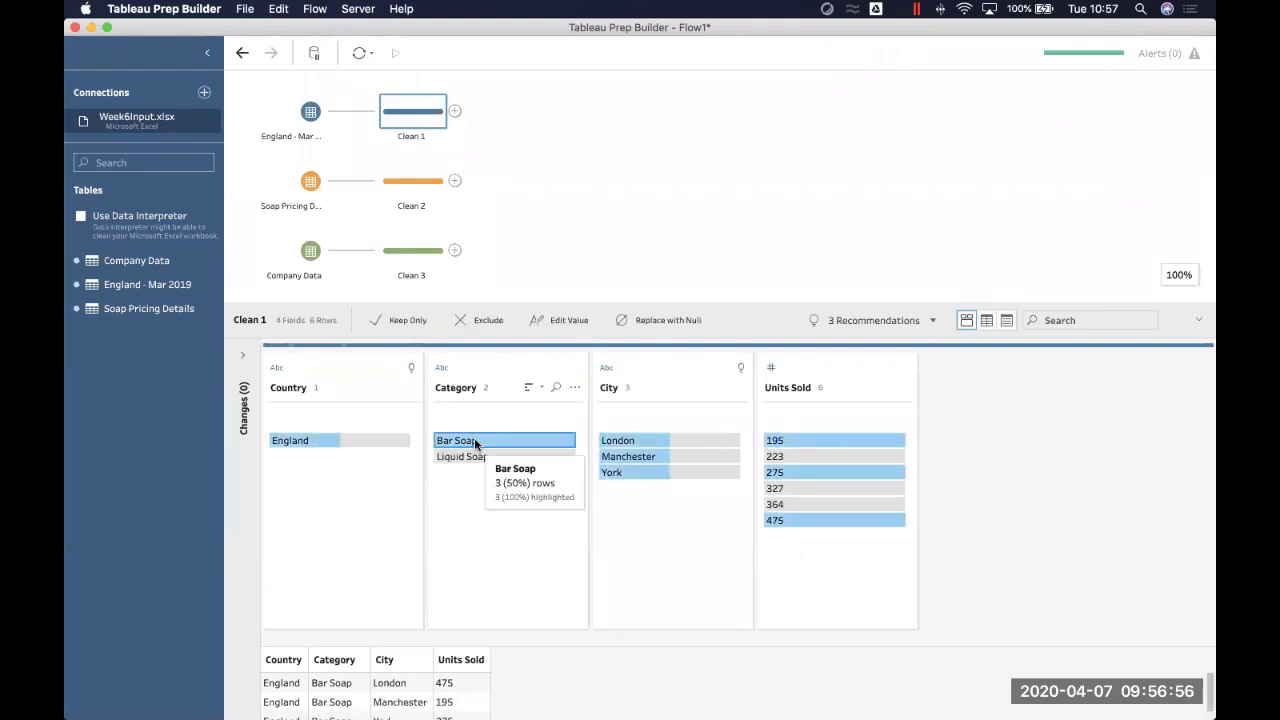
{"action": "left_click", "coordinate": [611, 441]}
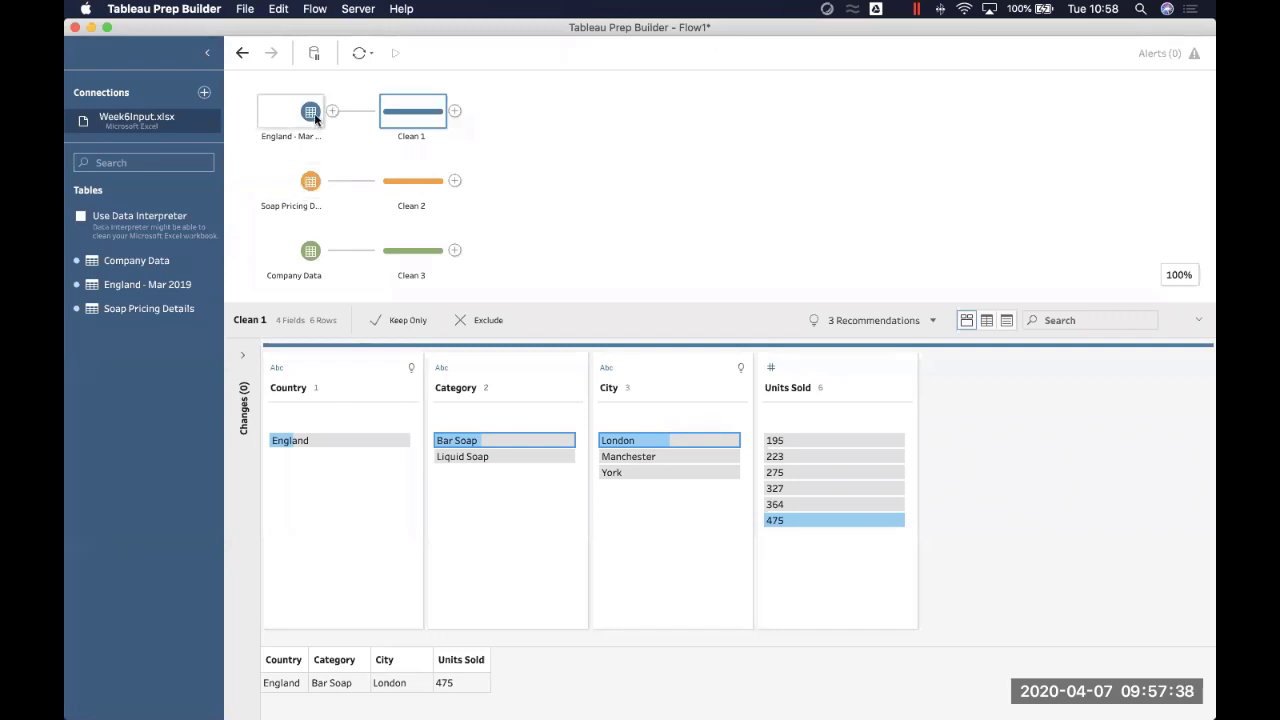
{"action": "left_click", "coordinate": [429, 182]}
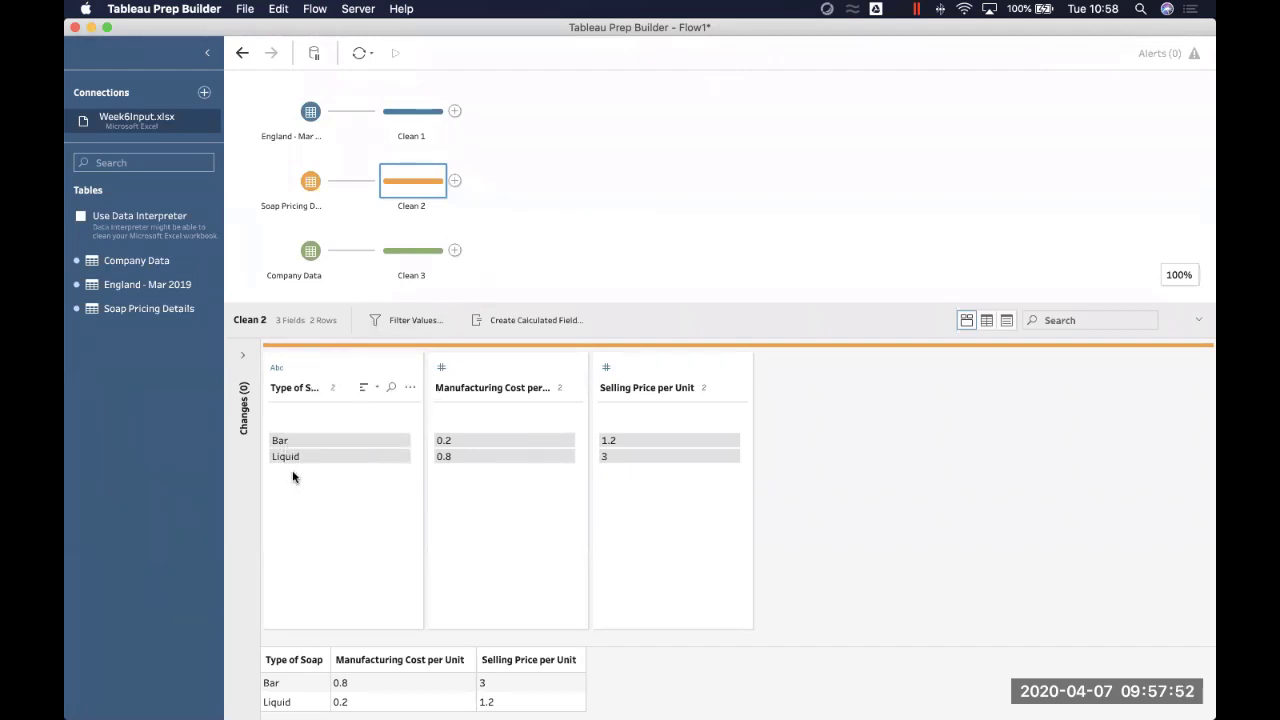
{"action": "left_click", "coordinate": [413, 111]}
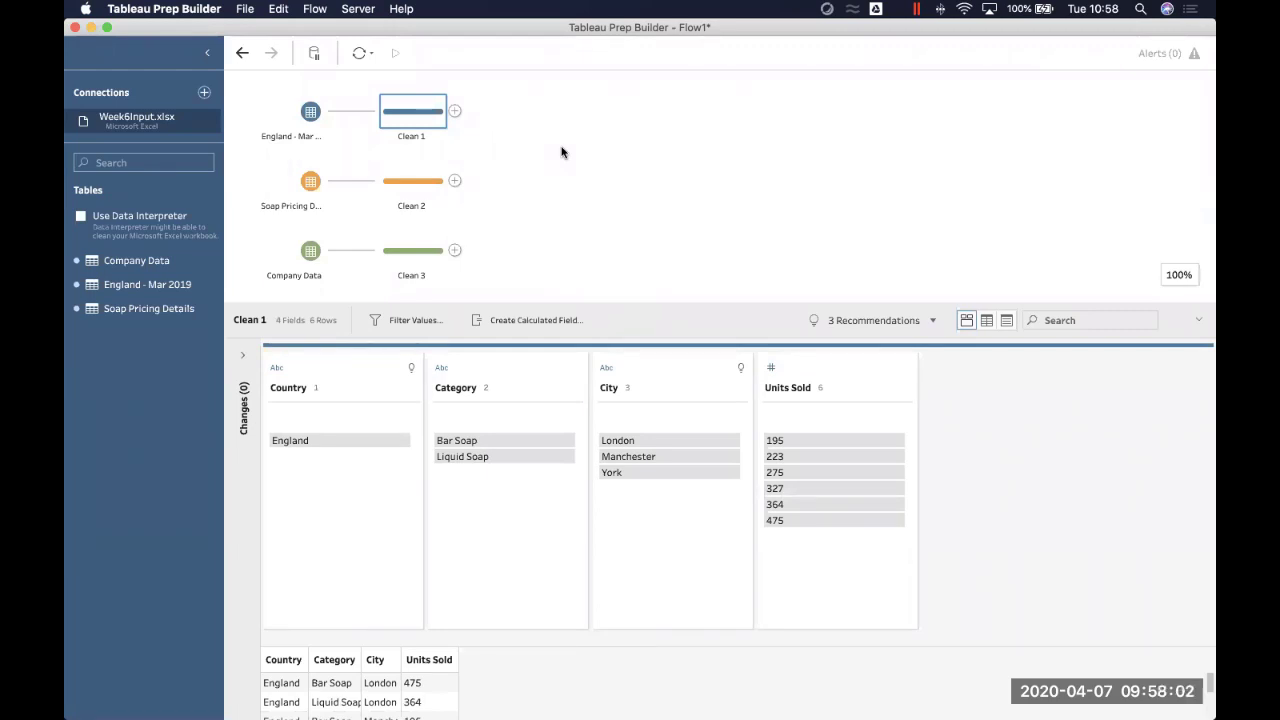
{"action": "left_click", "coordinate": [425, 190]}
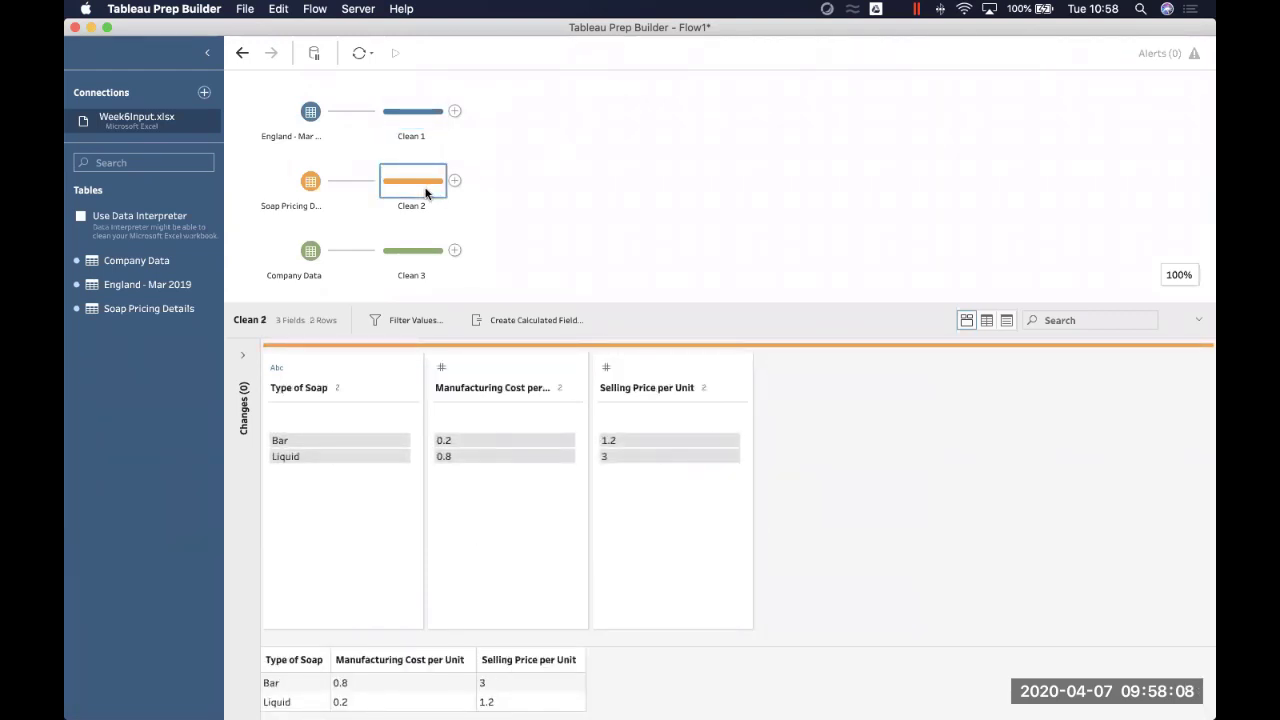
Step: Create calculated field 'Type of Soap' as [Type of Soap]+' Soap' on Clean 2 and save it
{"action": "left_click", "coordinate": [511, 322]}
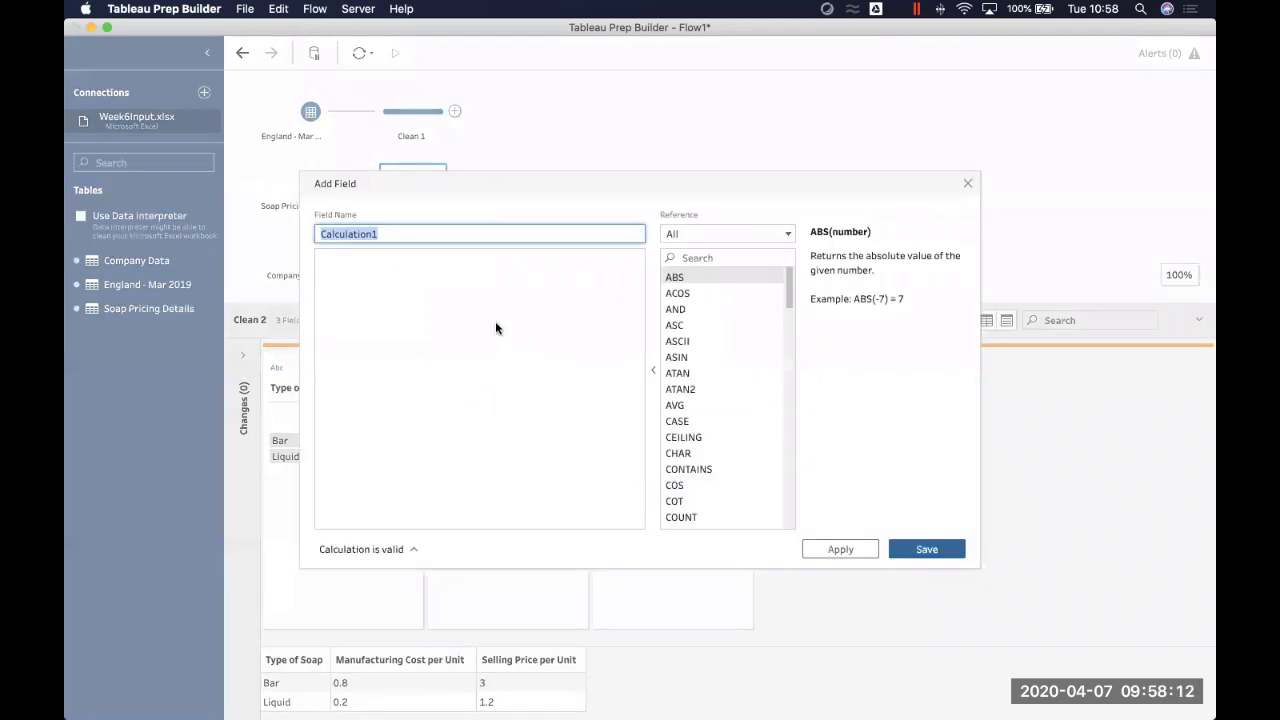
{"action": "left_click_drag", "start_coordinate": [475, 187], "coordinate": [555, 188]}
{"action": "left_click", "coordinate": [466, 303]}
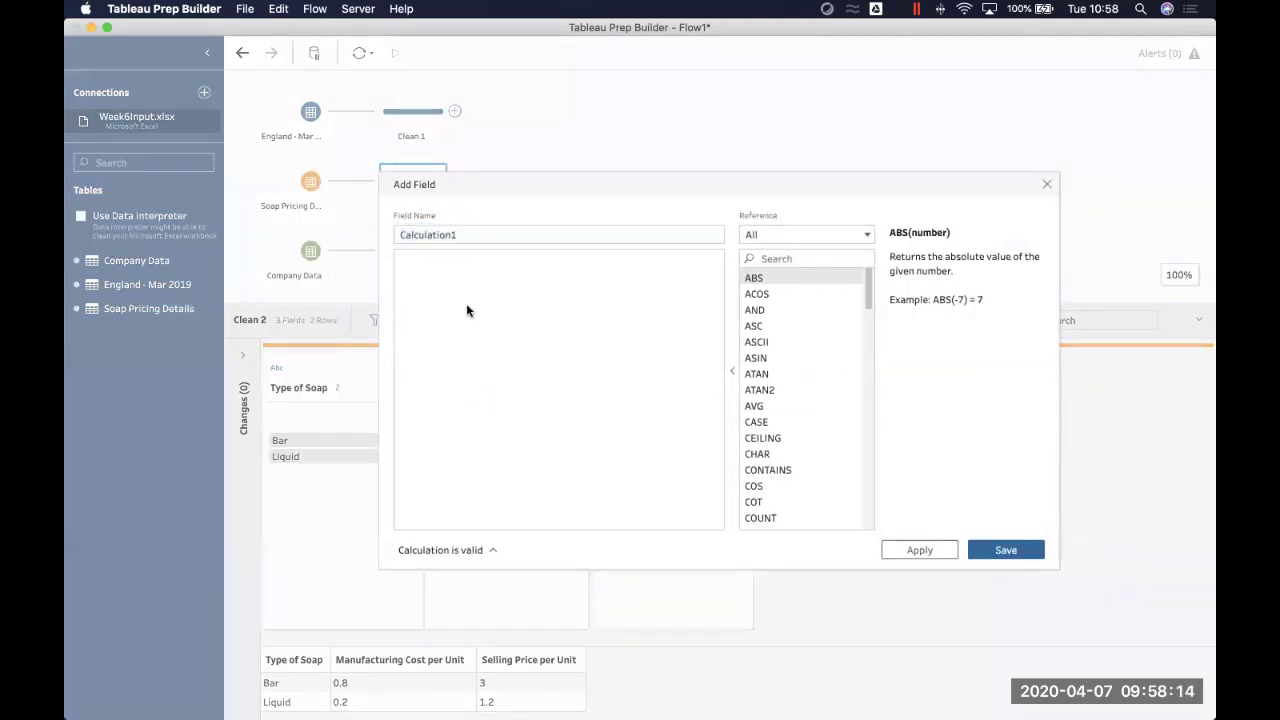
{"action": "type", "text": "Type"}
{"action": "key", "text": "Return"}
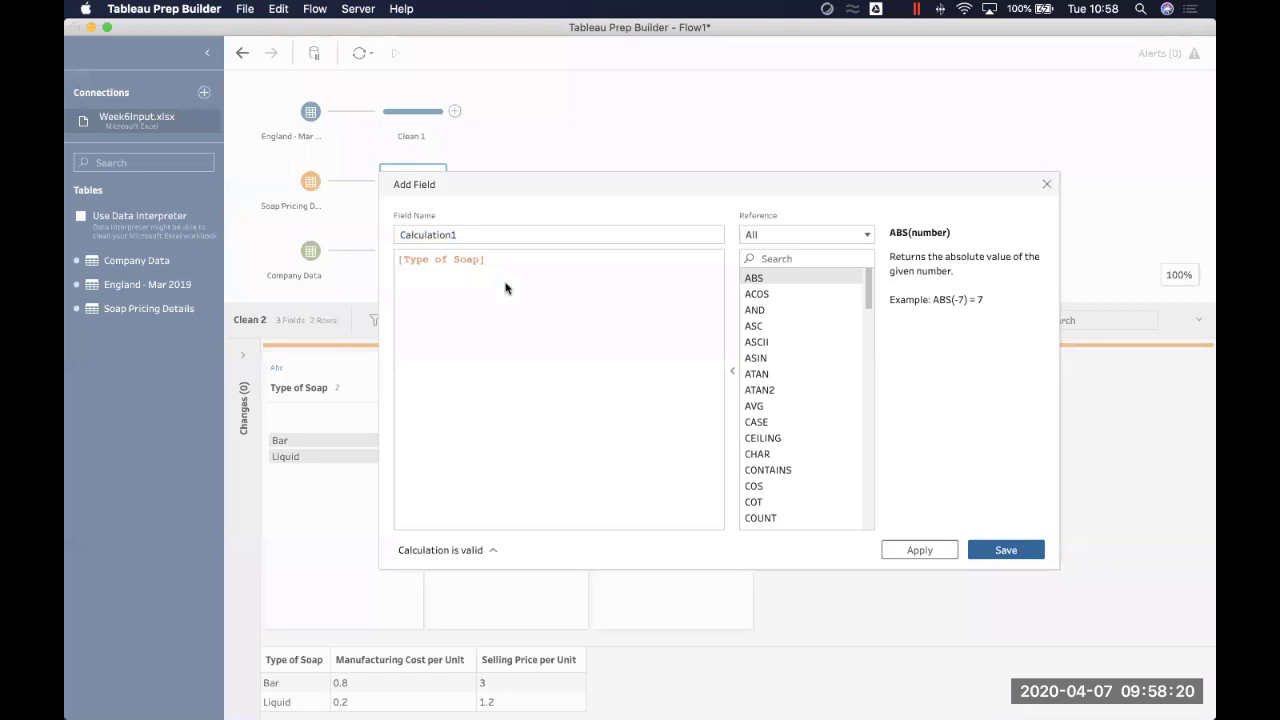
{"action": "type", "text": "+'"}
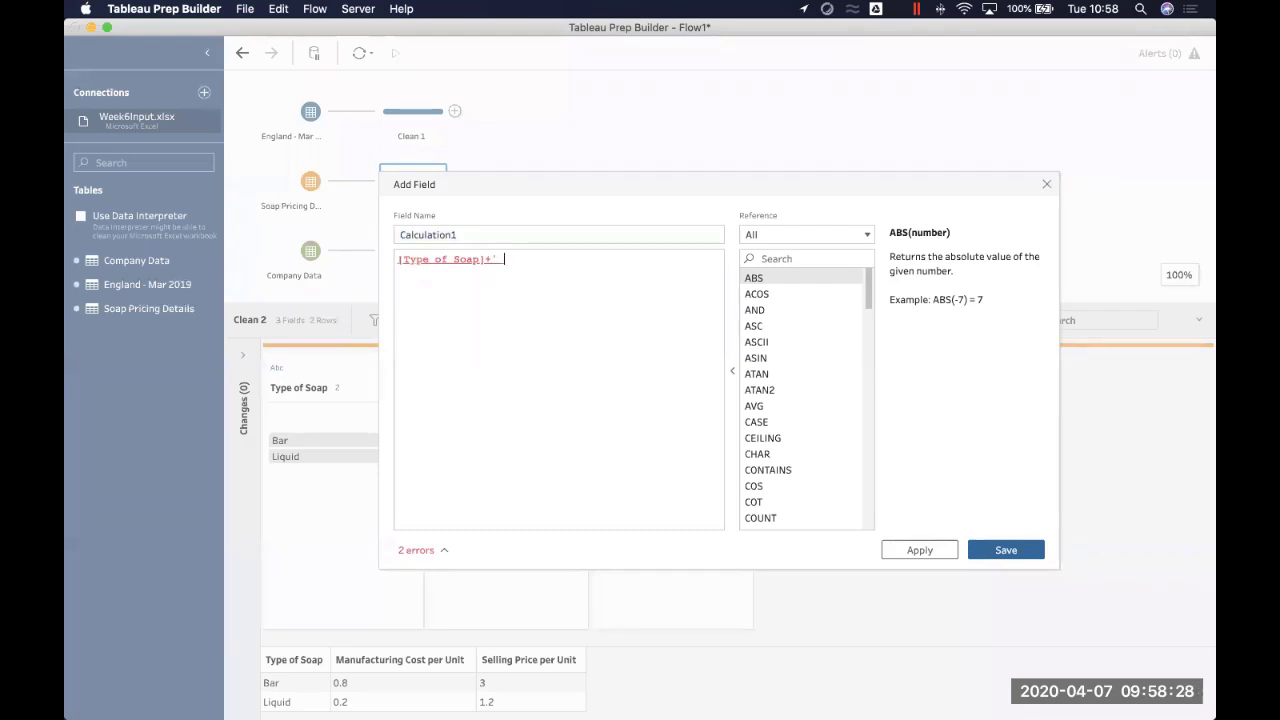
{"action": "type", "text": " Soap'"}
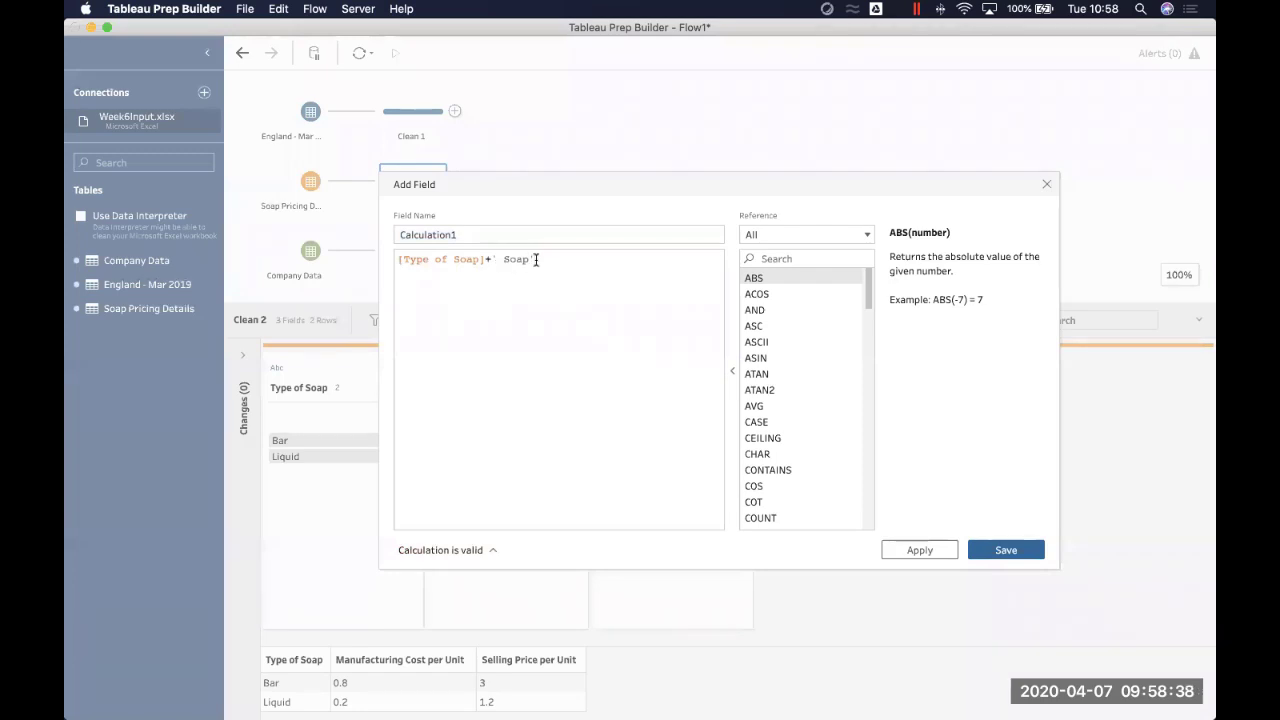
{"action": "double_click", "coordinate": [480, 234]}
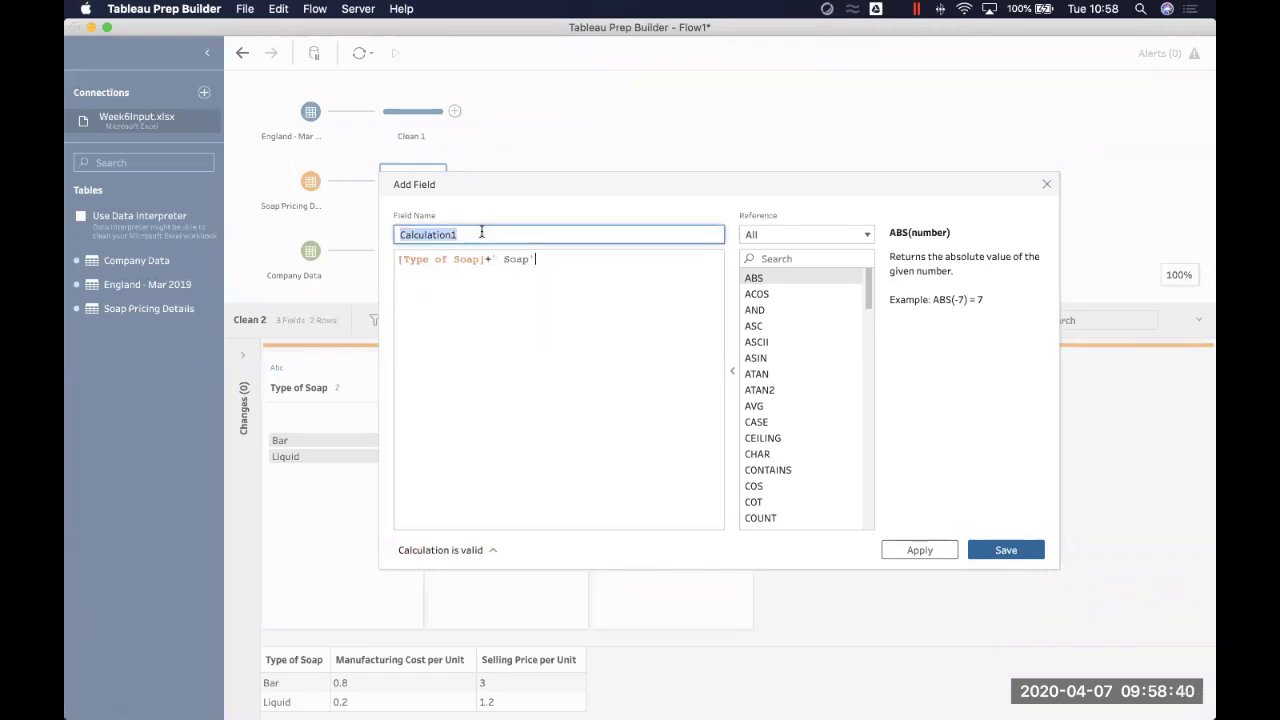
{"action": "type", "text": "Y"}
{"action": "key", "text": "BackSpace"}
{"action": "type", "text": "T"}
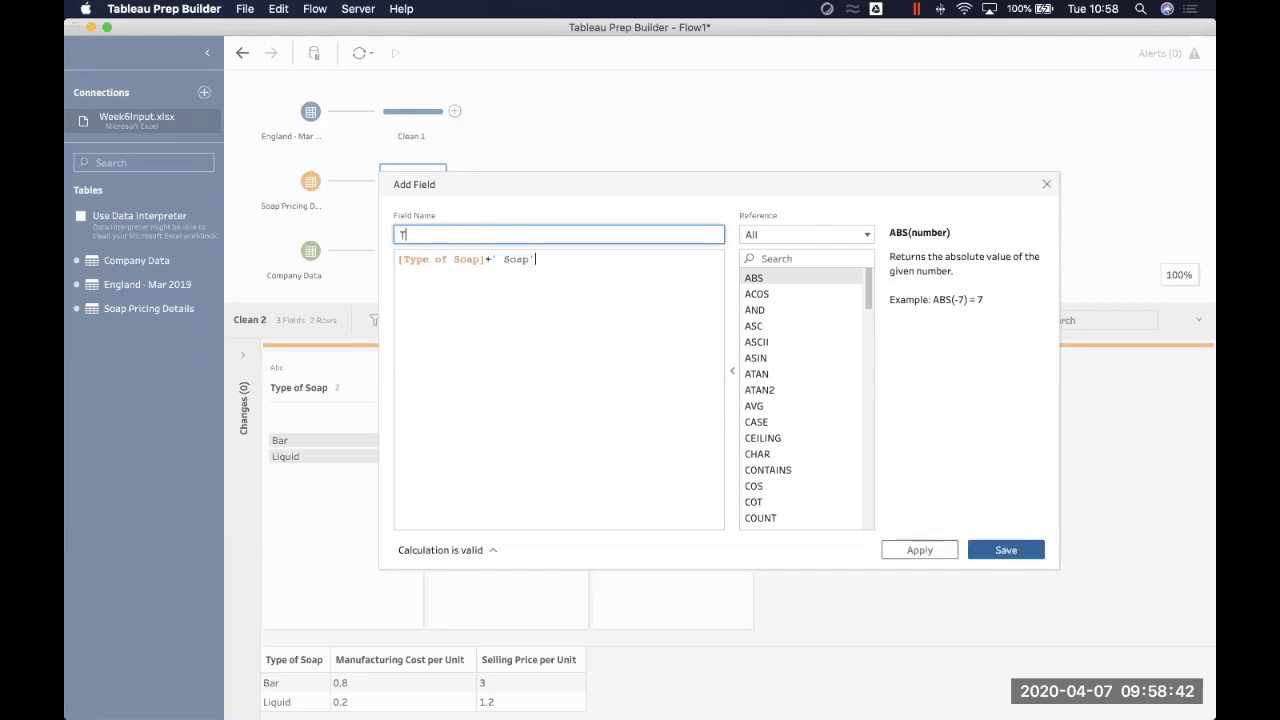
{"action": "type", "text": "ype of Soap"}
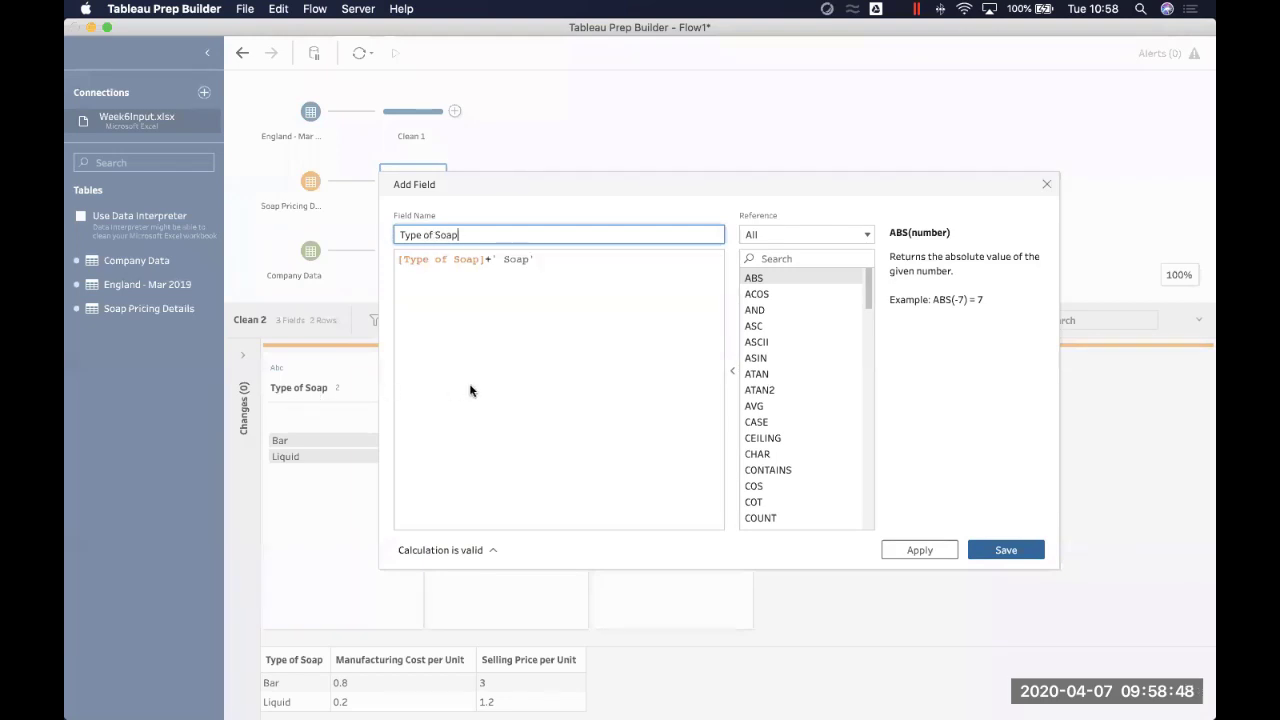
{"action": "left_click", "coordinate": [1004, 550]}
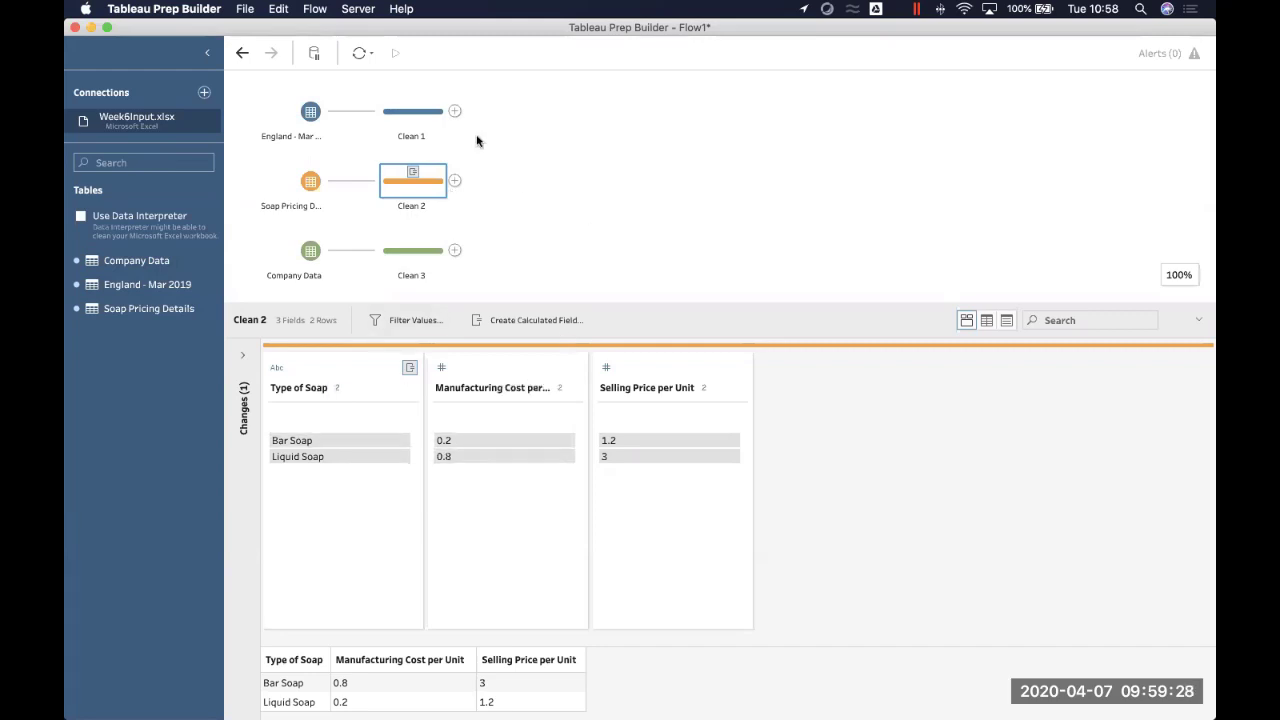
Step: Add Join 1 after Clean 1, connect Clean 2 as its second input, and select it
{"action": "left_click", "coordinate": [455, 112]}
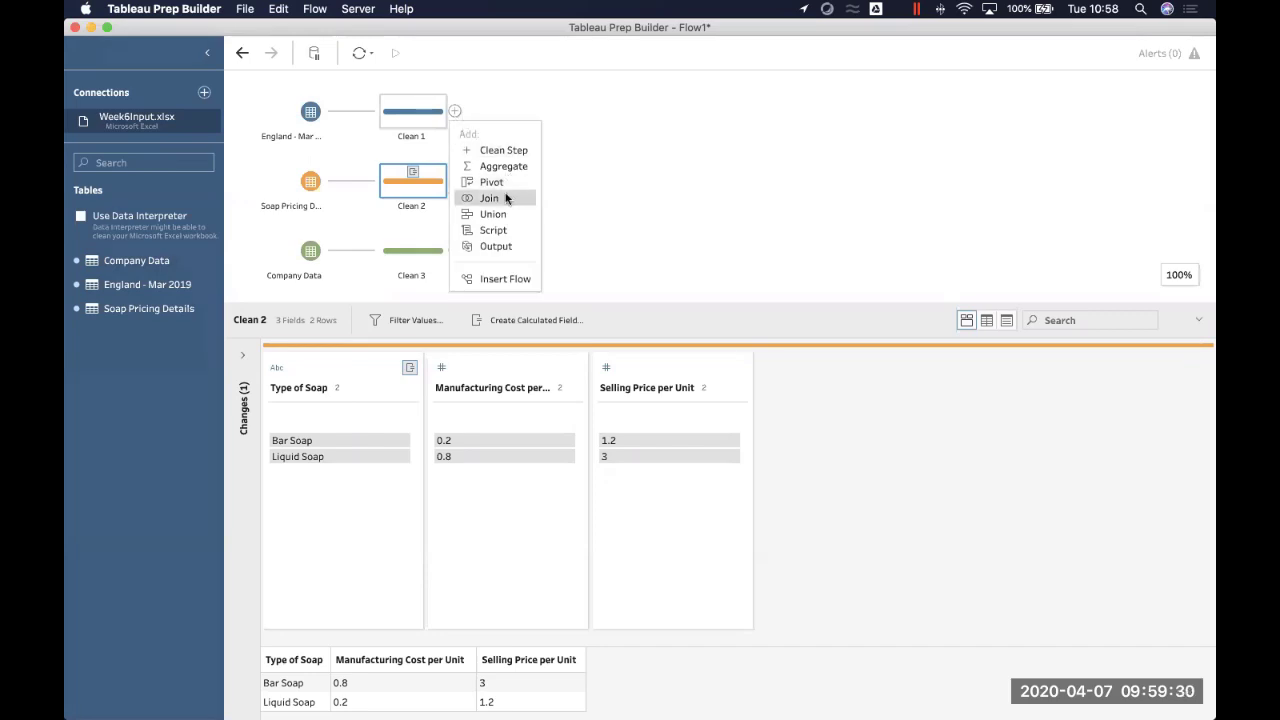
{"action": "left_click", "coordinate": [600, 190]}
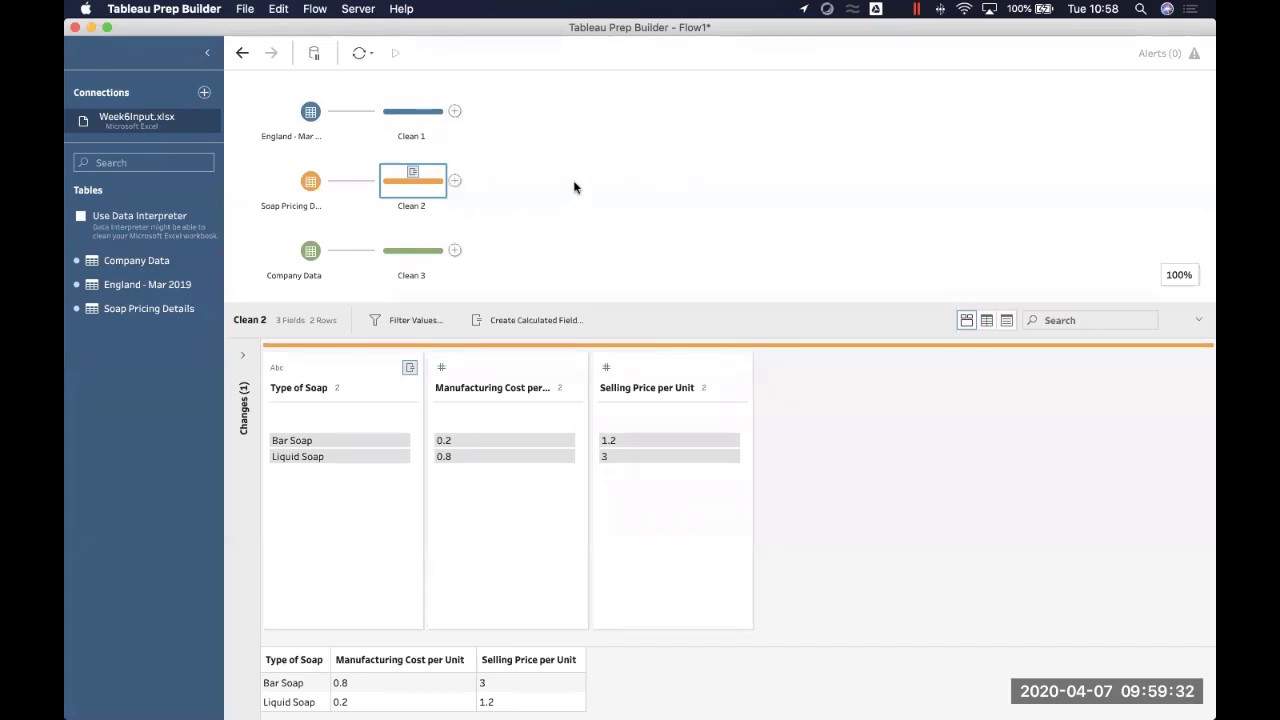
{"action": "mouse_move", "coordinate": [428, 177]}
{"action": "left_mouse_down"}
{"action": "mouse_move", "coordinate": [448, 132]}
{"action": "mouse_move", "coordinate": [430, 140]}
{"action": "mouse_move", "coordinate": [460, 118]}
{"action": "mouse_move", "coordinate": [423, 198]}
{"action": "left_mouse_up"}
{"action": "left_click", "coordinate": [455, 111]}
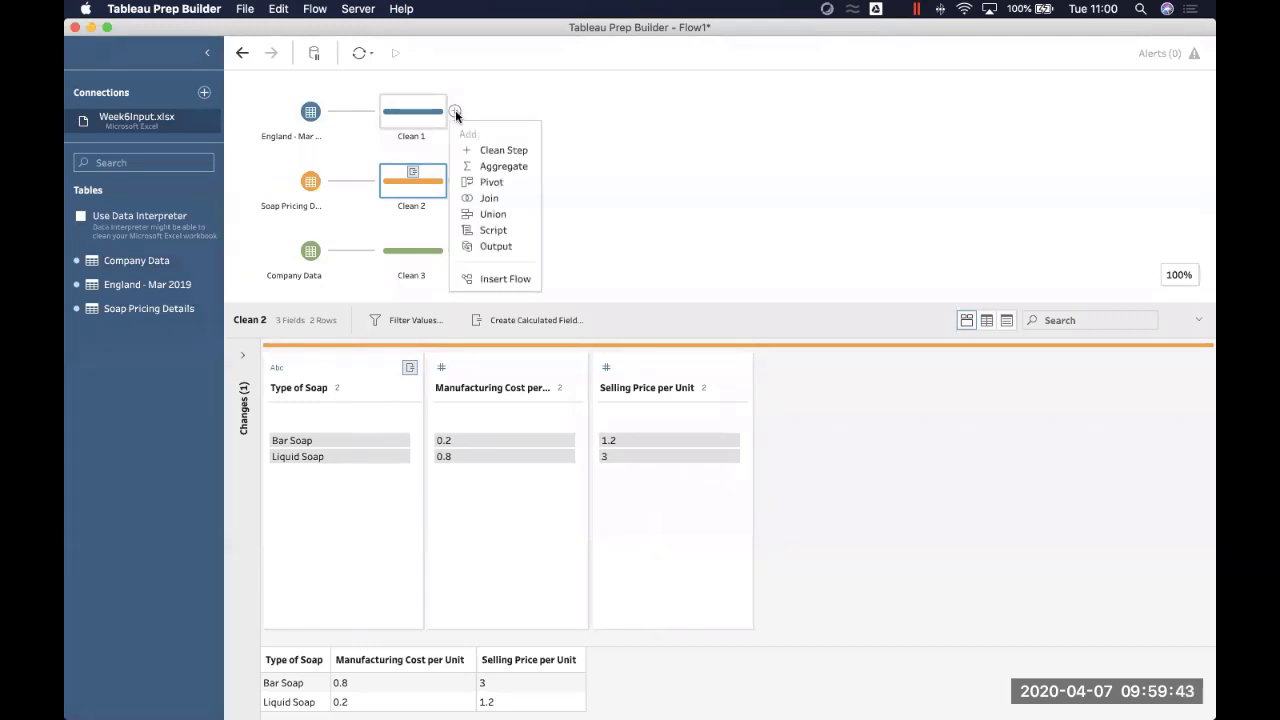
{"action": "left_click", "coordinate": [505, 204]}
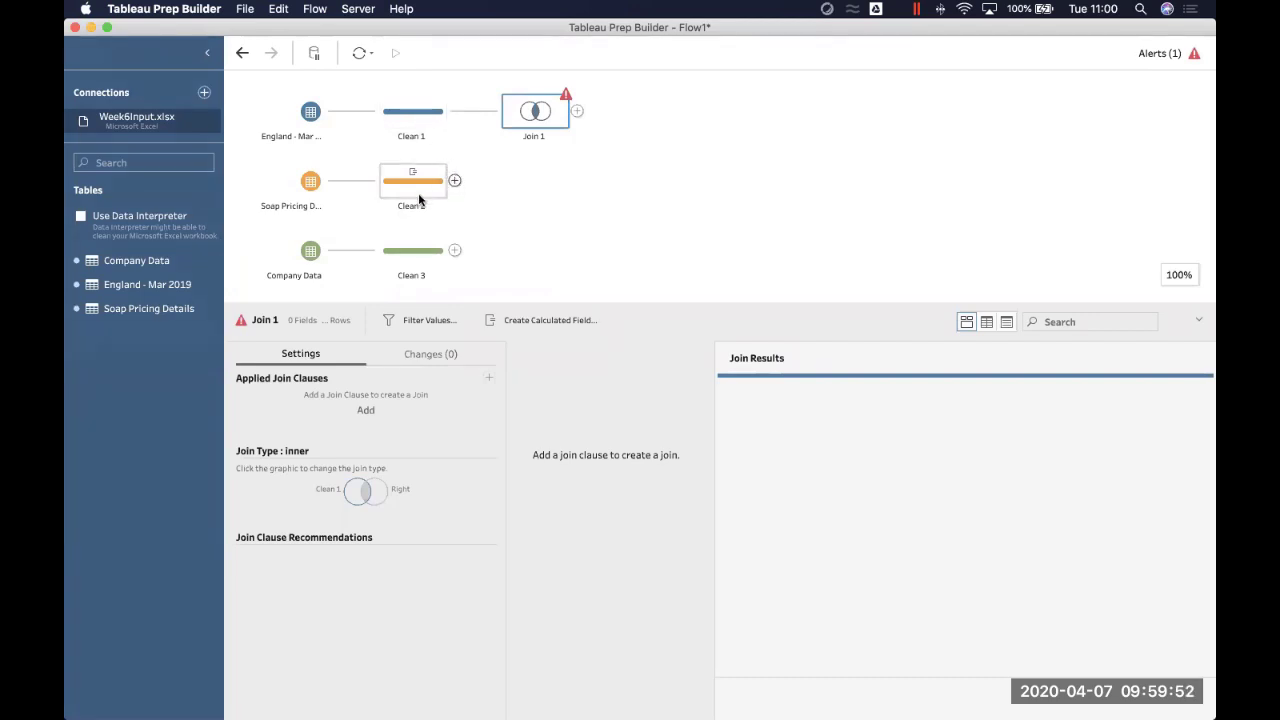
{"action": "left_click_drag", "start_coordinate": [435, 191], "coordinate": [484, 120]}
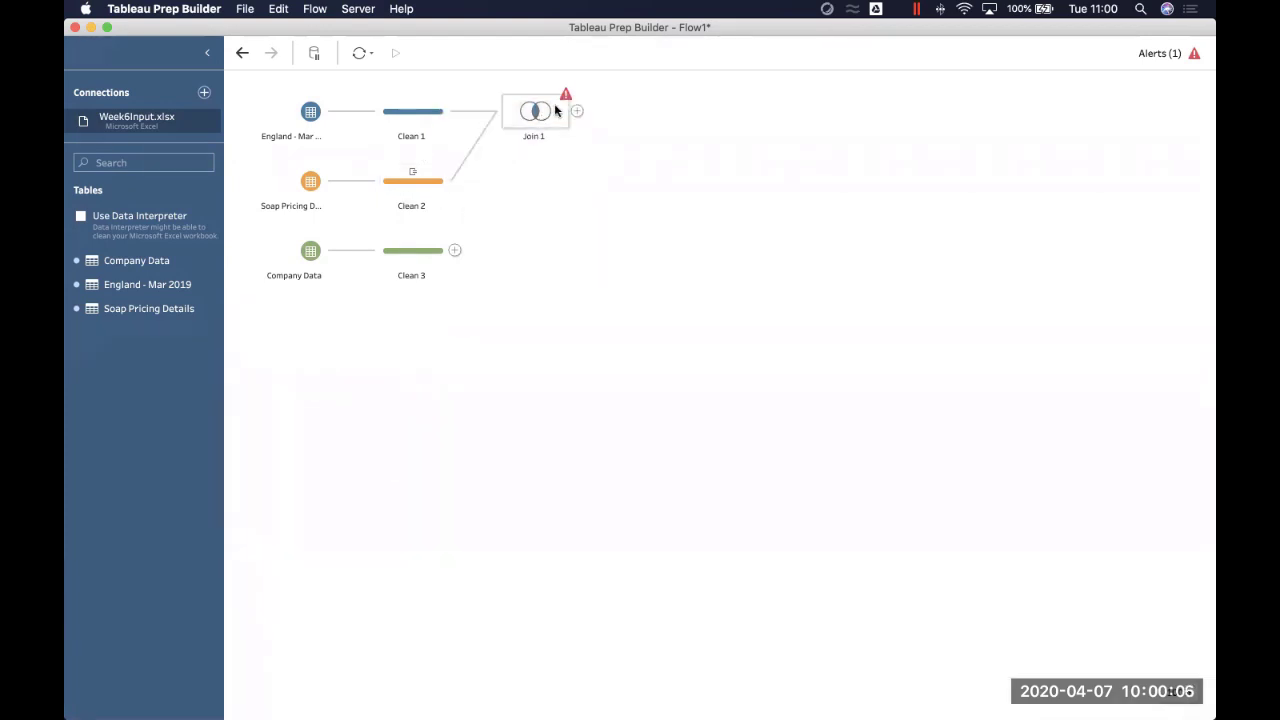
{"action": "mouse_move", "coordinate": [565, 100]}
{"action": "left_click", "coordinate": [552, 128]}
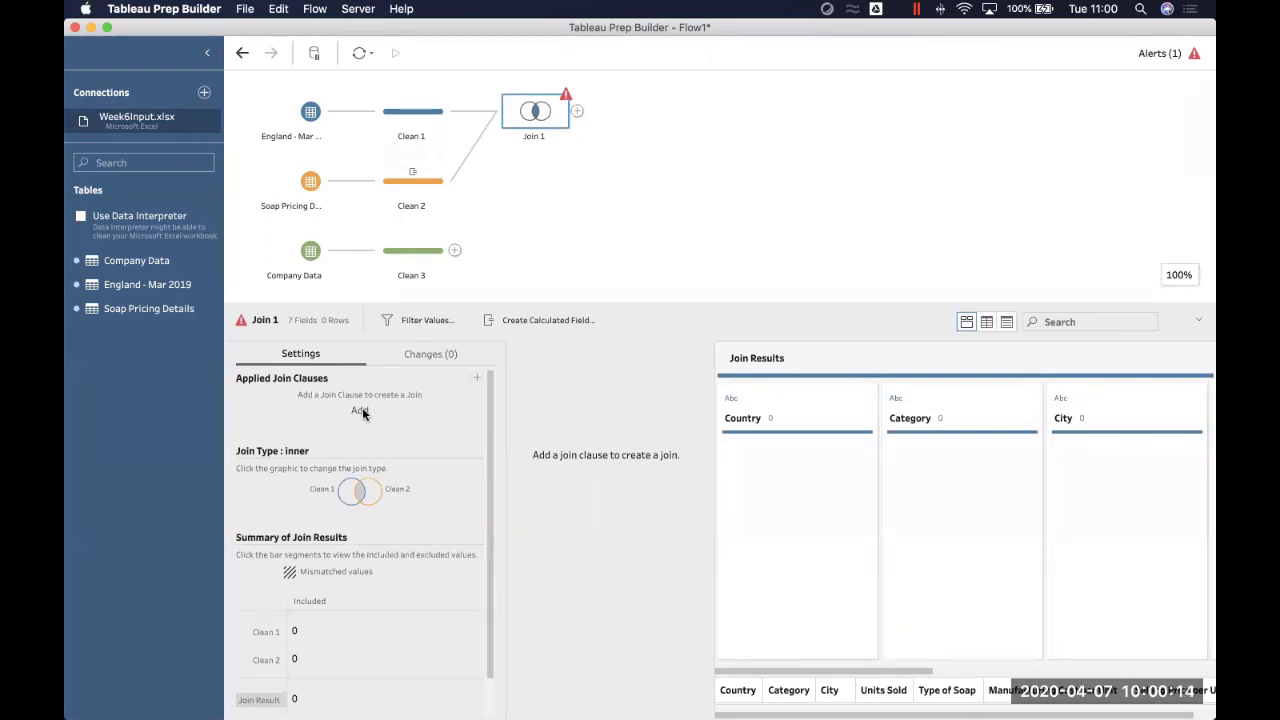
Step: Set the join clause Clean 1 Category equals Clean 2 Type of Soap and enlarge the results pane
{"action": "left_click", "coordinate": [476, 379]}
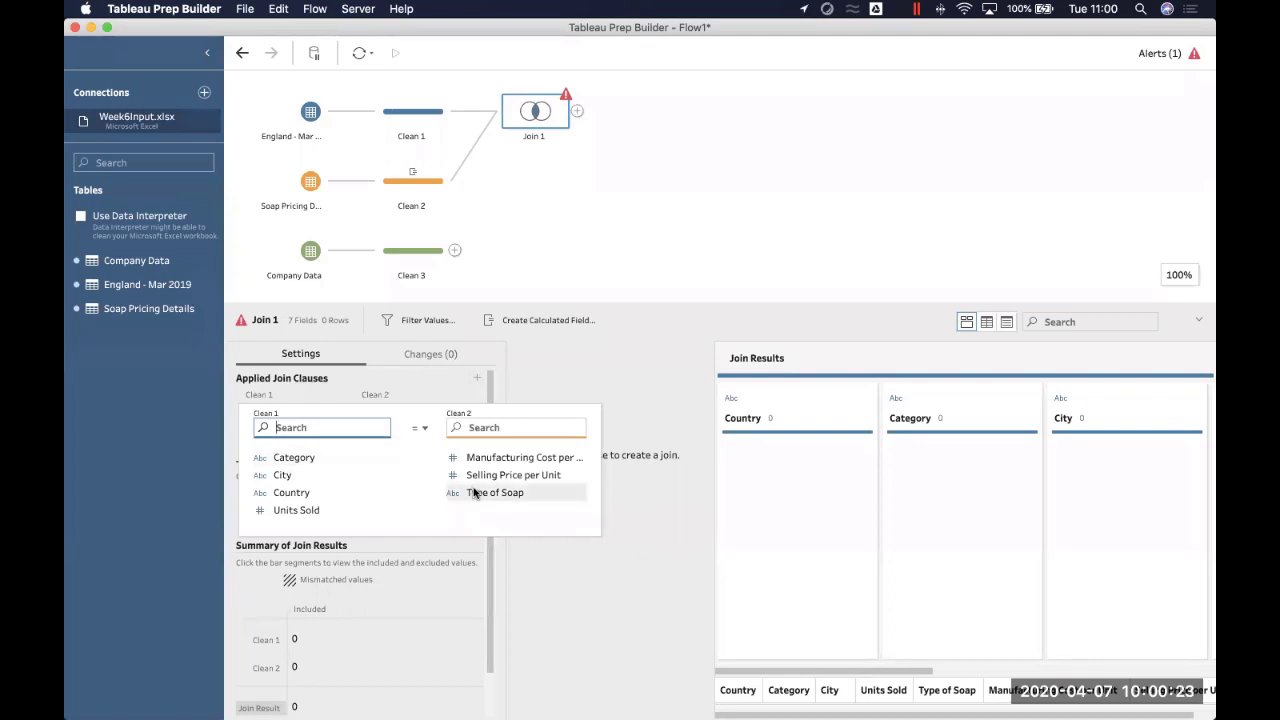
{"action": "left_click", "coordinate": [313, 458]}
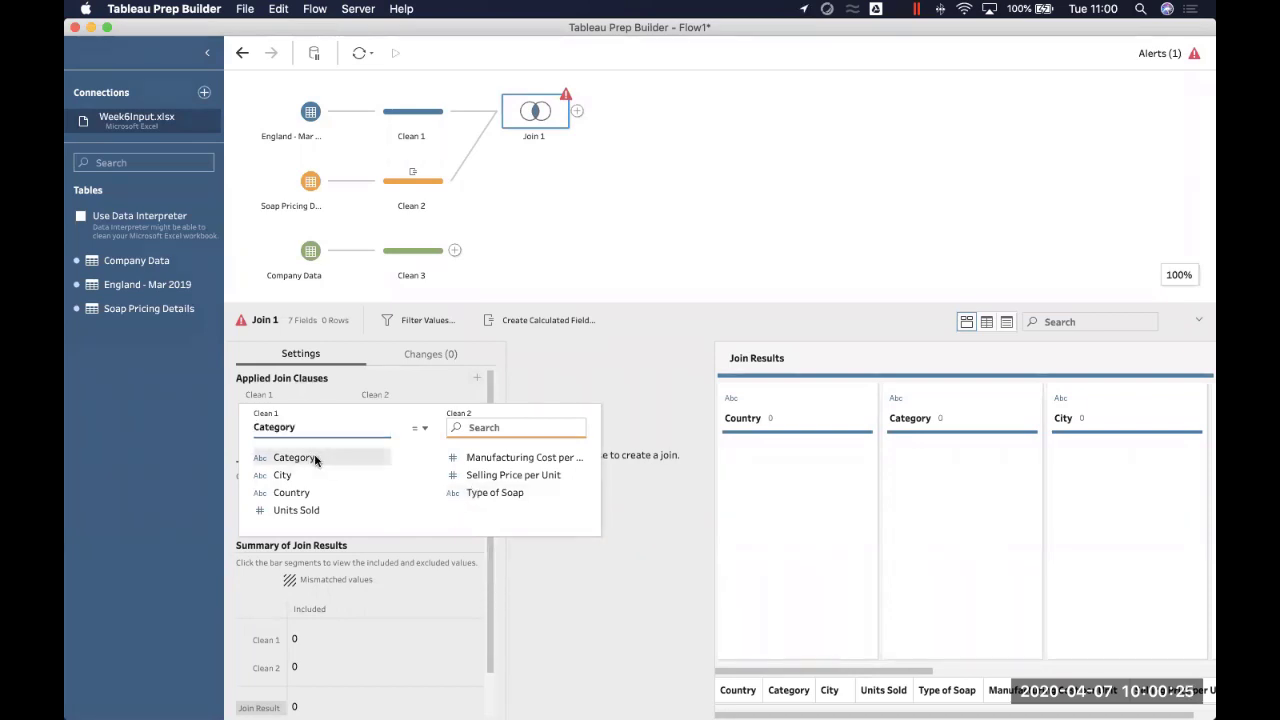
{"action": "left_click", "coordinate": [493, 493]}
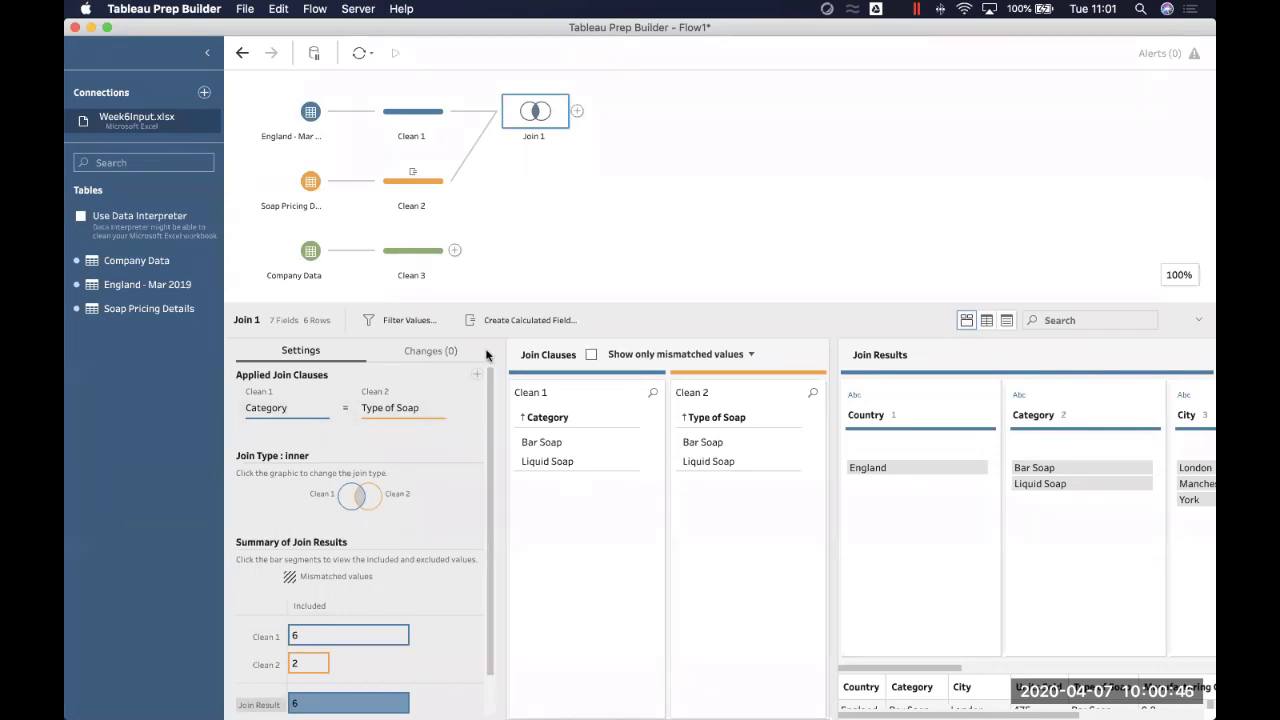
{"action": "left_click_drag", "start_coordinate": [537, 302], "coordinate": [524, 220]}
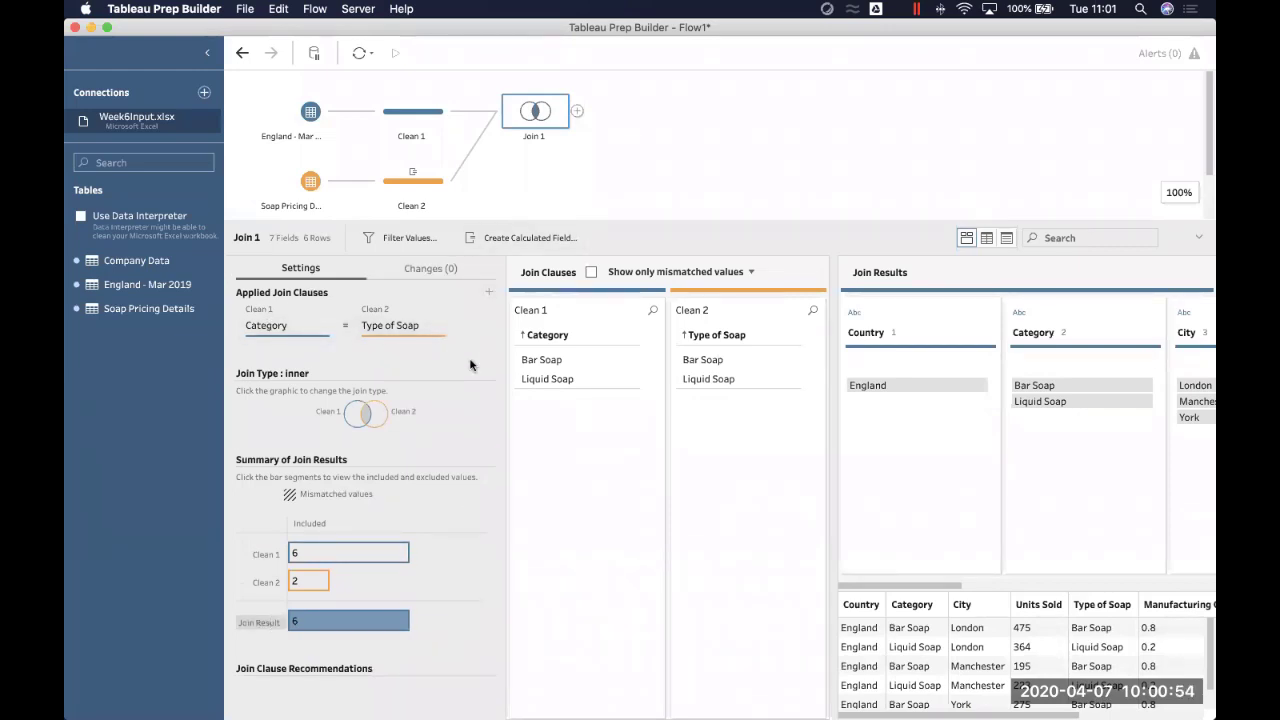
Step: Start an extra join clause, look at the comparison operators, and cancel it
{"action": "left_click", "coordinate": [489, 292]}
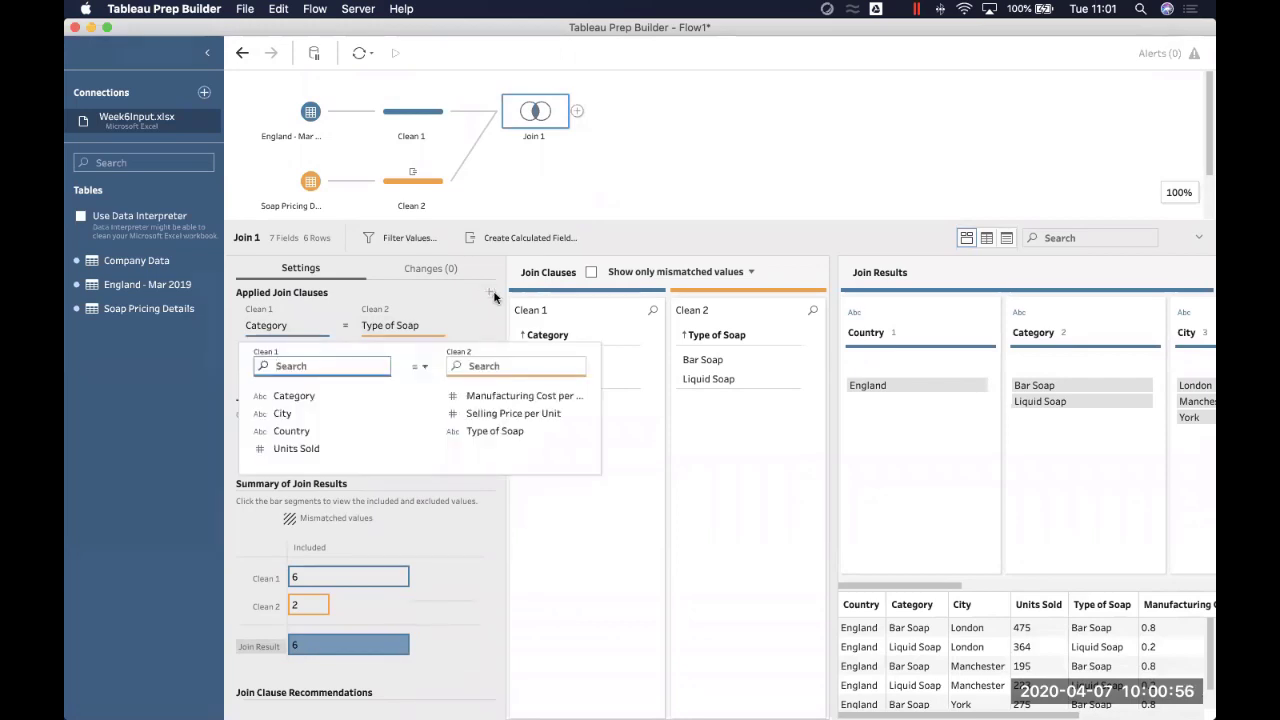
{"action": "left_click", "coordinate": [491, 322]}
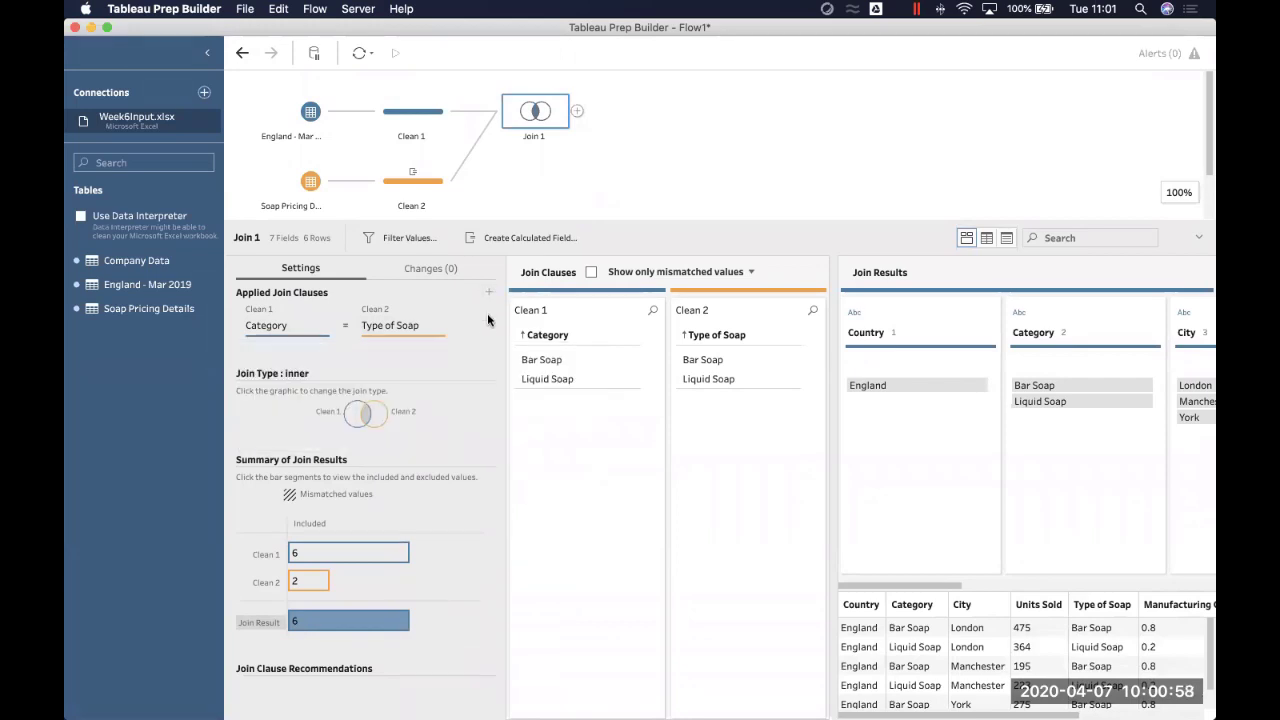
{"action": "left_click", "coordinate": [489, 292]}
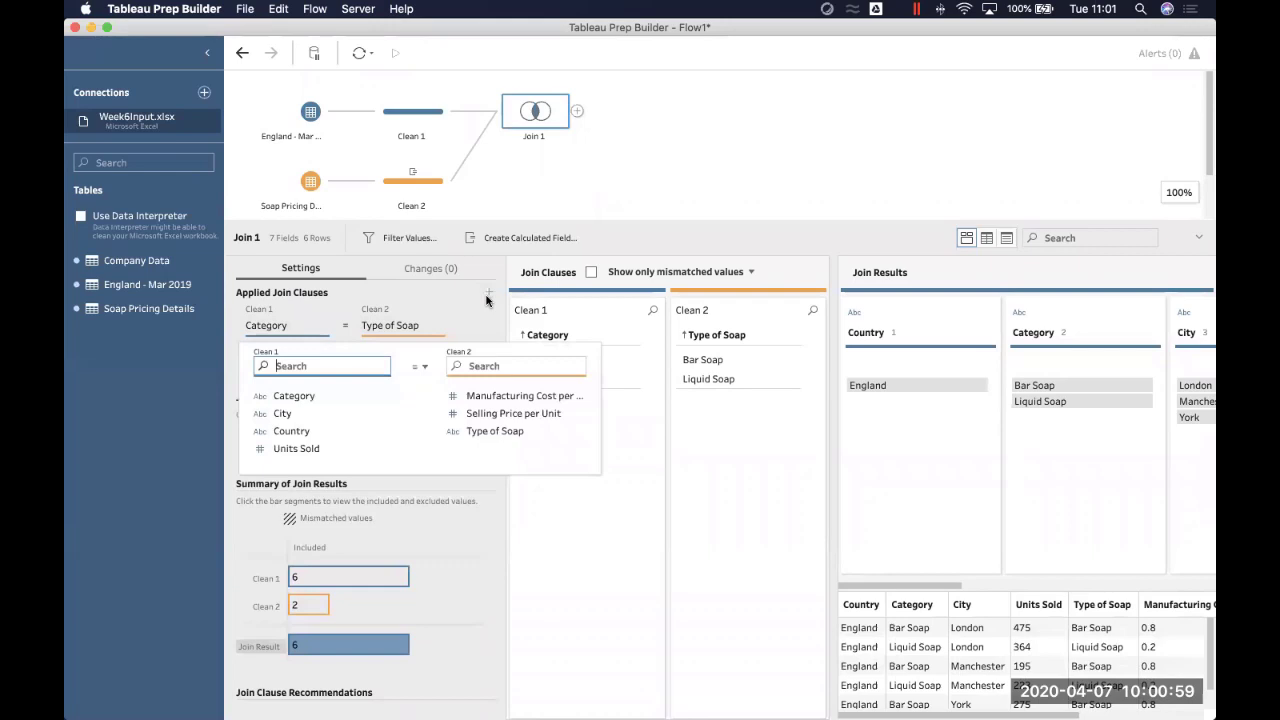
{"action": "left_click", "coordinate": [425, 368]}
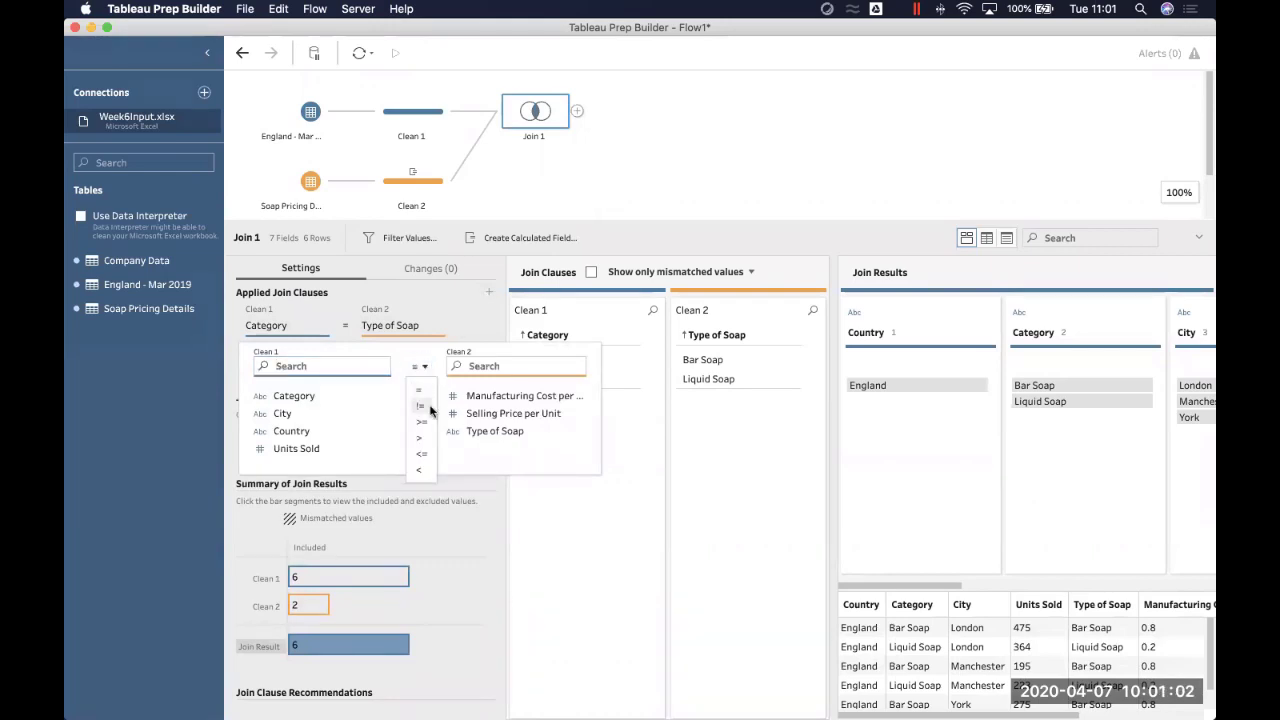
{"action": "left_click", "coordinate": [488, 327]}
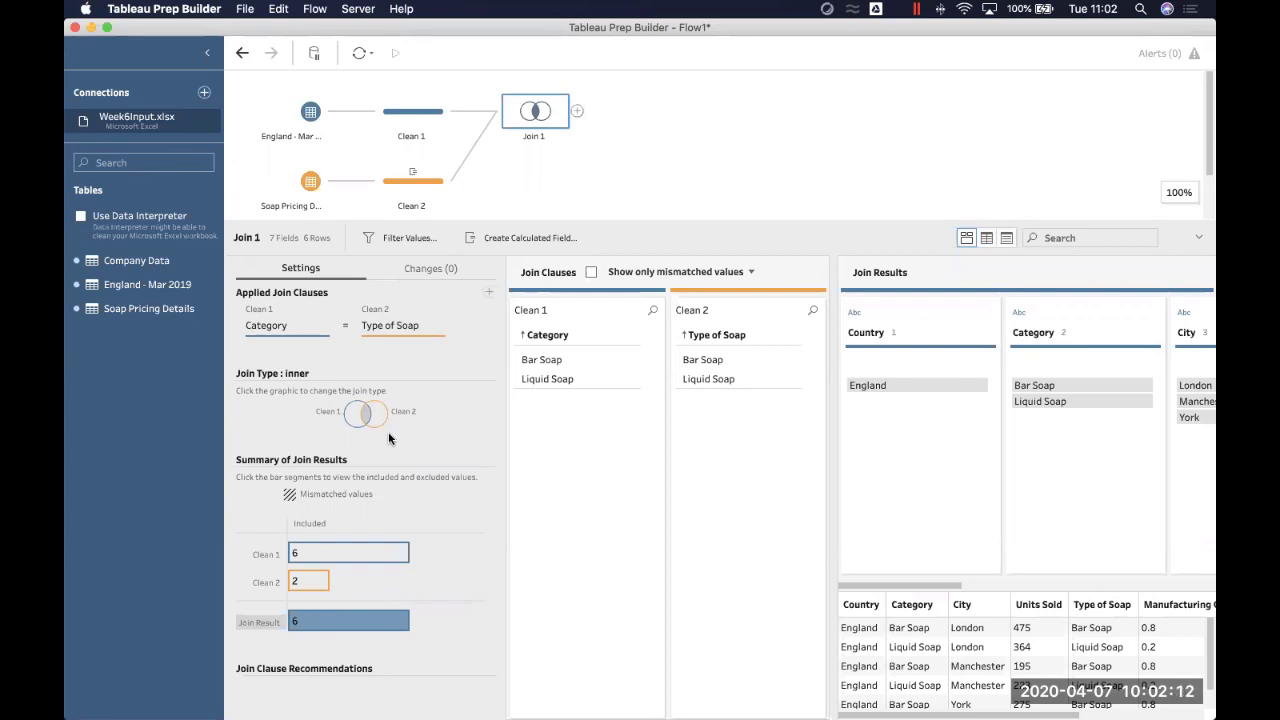
{"action": "mouse_move", "coordinate": [362, 560]}
{"action": "mouse_move", "coordinate": [322, 588]}
{"action": "mouse_move", "coordinate": [361, 634]}
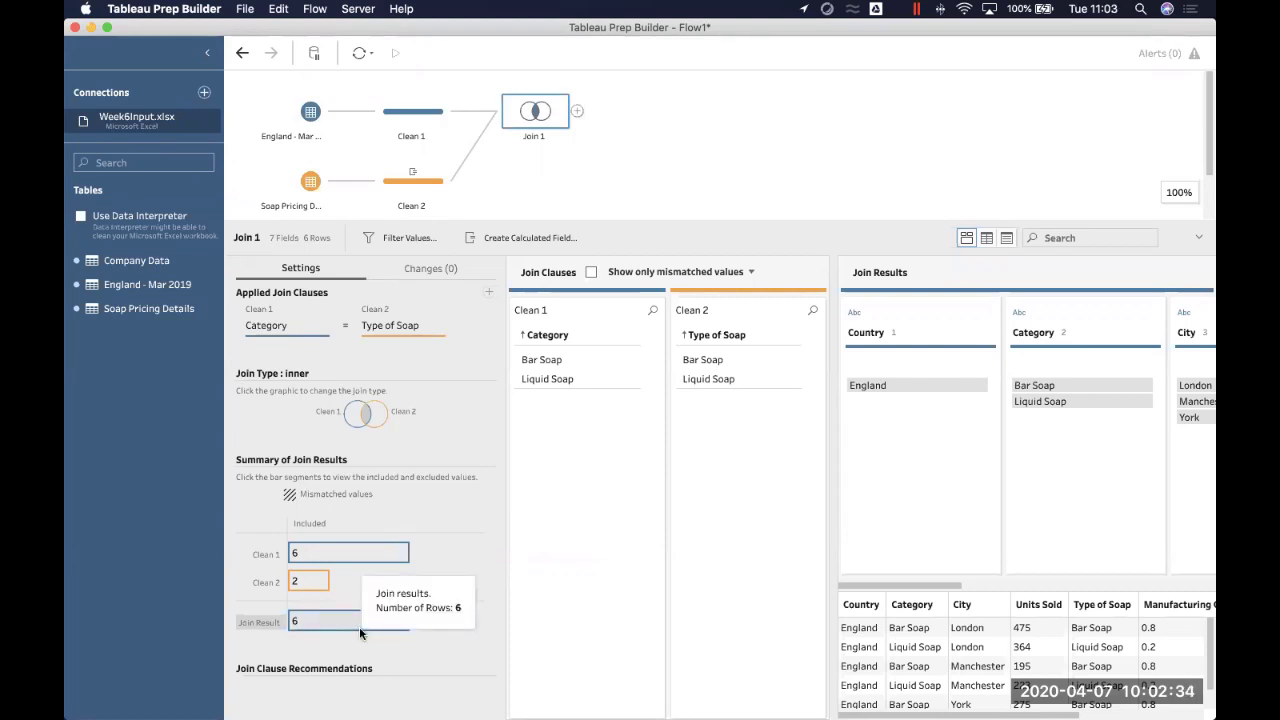
{"action": "left_click", "coordinate": [361, 628]}
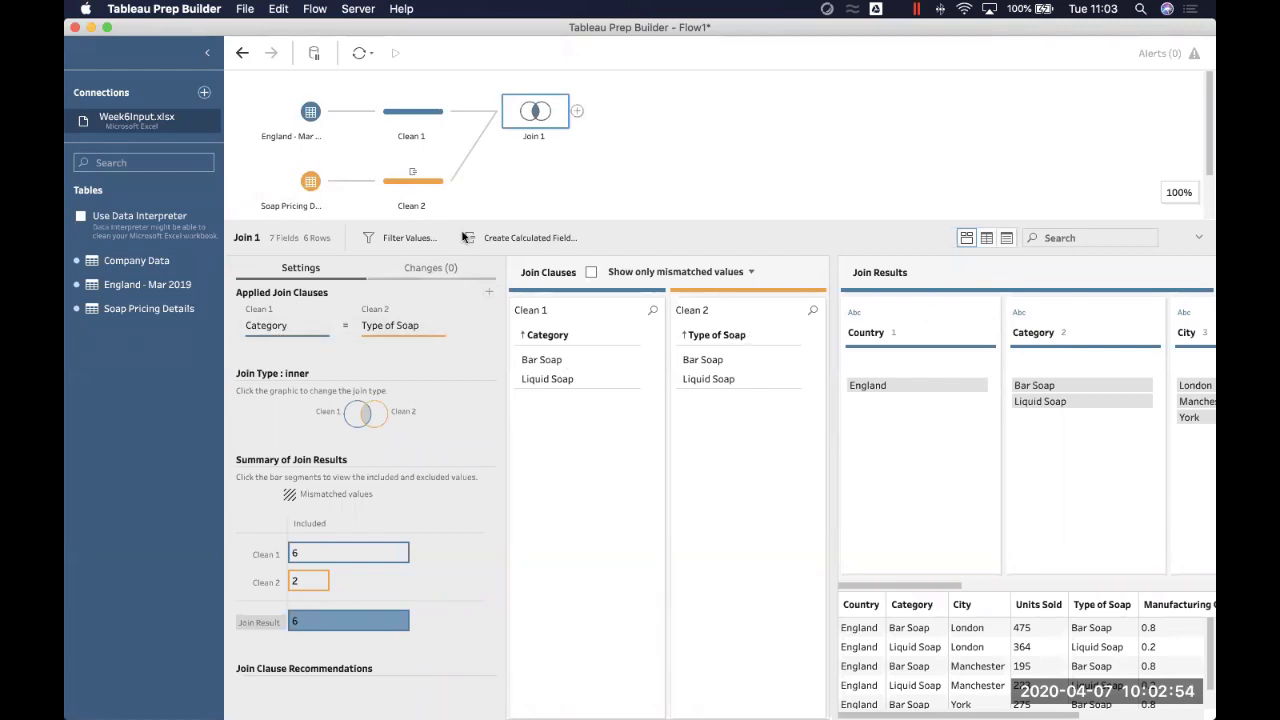
Step: Recolour the Clean 2 step blue
{"action": "left_click", "coordinate": [435, 193]}
{"action": "right_click", "coordinate": [434, 192]}
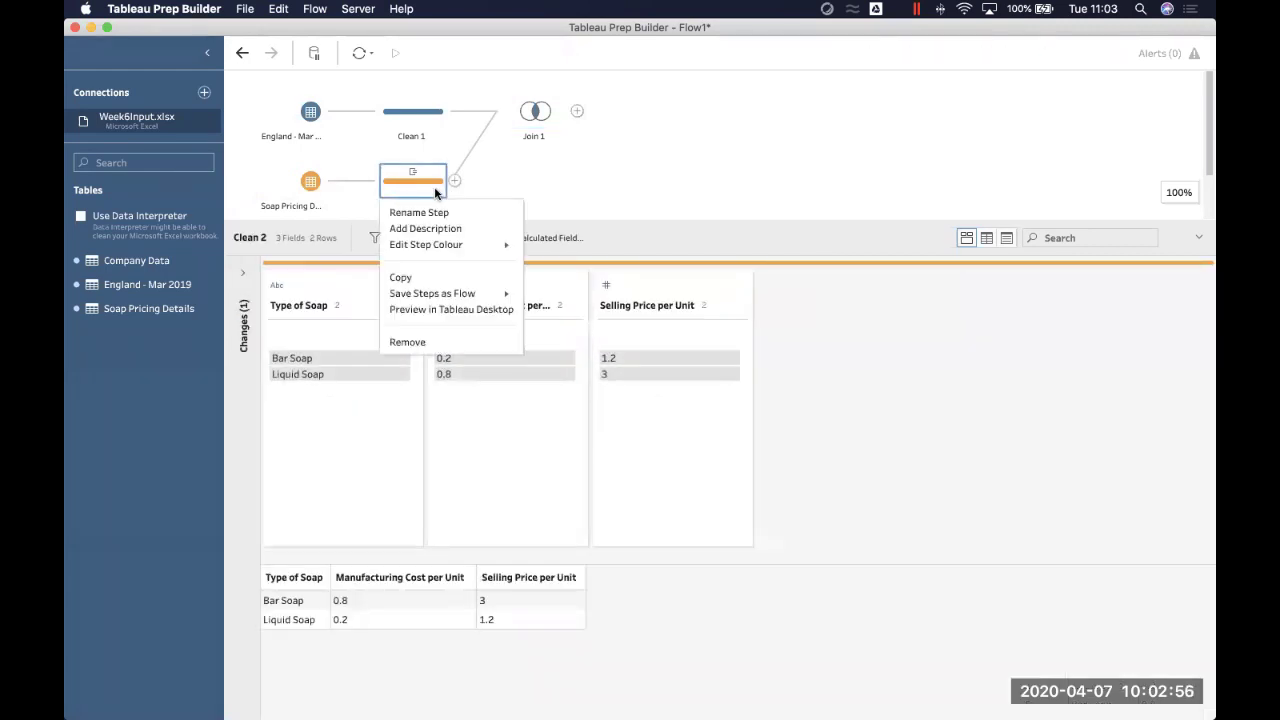
{"action": "mouse_move", "coordinate": [446, 248]}
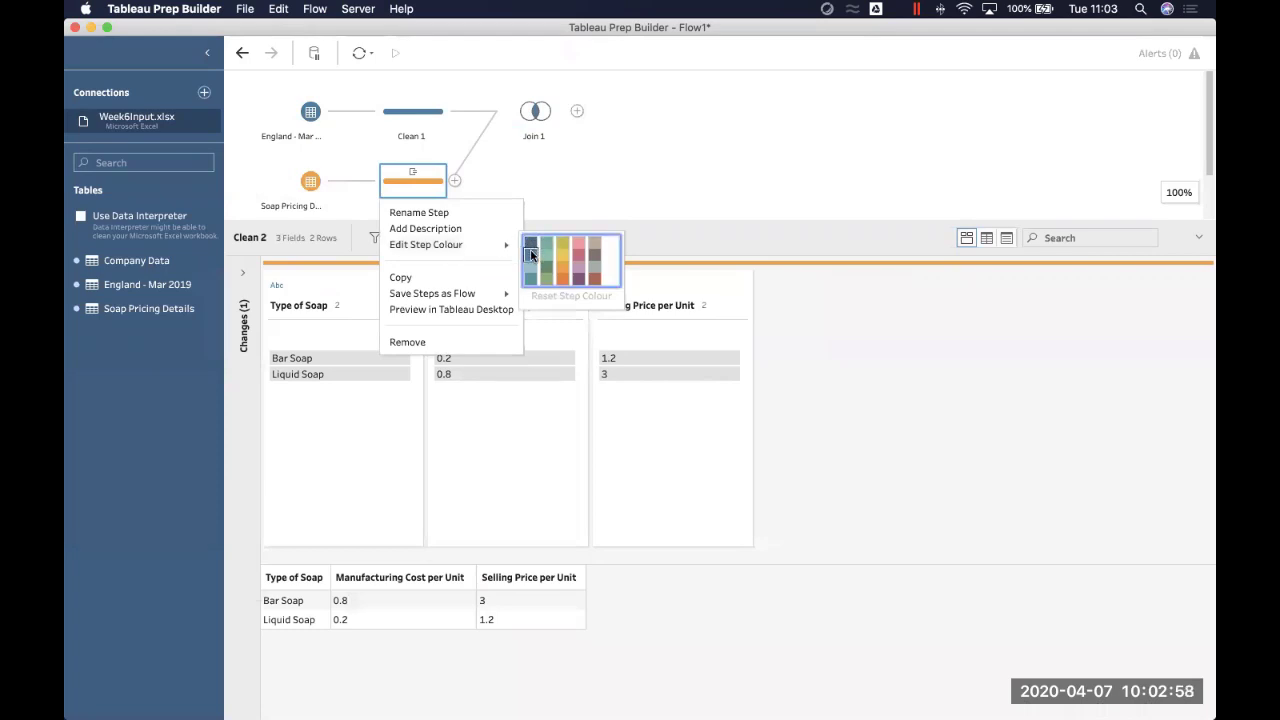
{"action": "left_click", "coordinate": [532, 242]}
{"action": "left_click", "coordinate": [581, 190]}
Step: View Join 1's settings, then recolour Clean 2 back to orange
{"action": "left_click", "coordinate": [535, 111]}
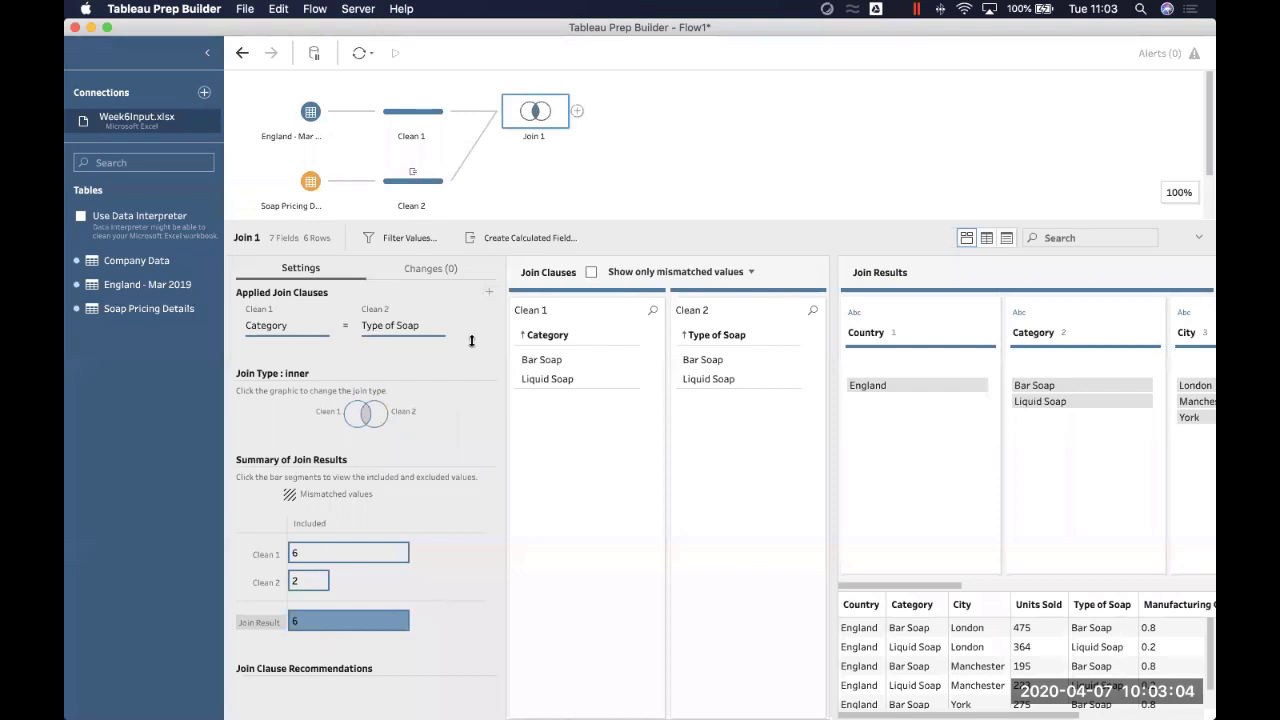
{"action": "right_click", "coordinate": [383, 199]}
{"action": "mouse_move", "coordinate": [445, 245]}
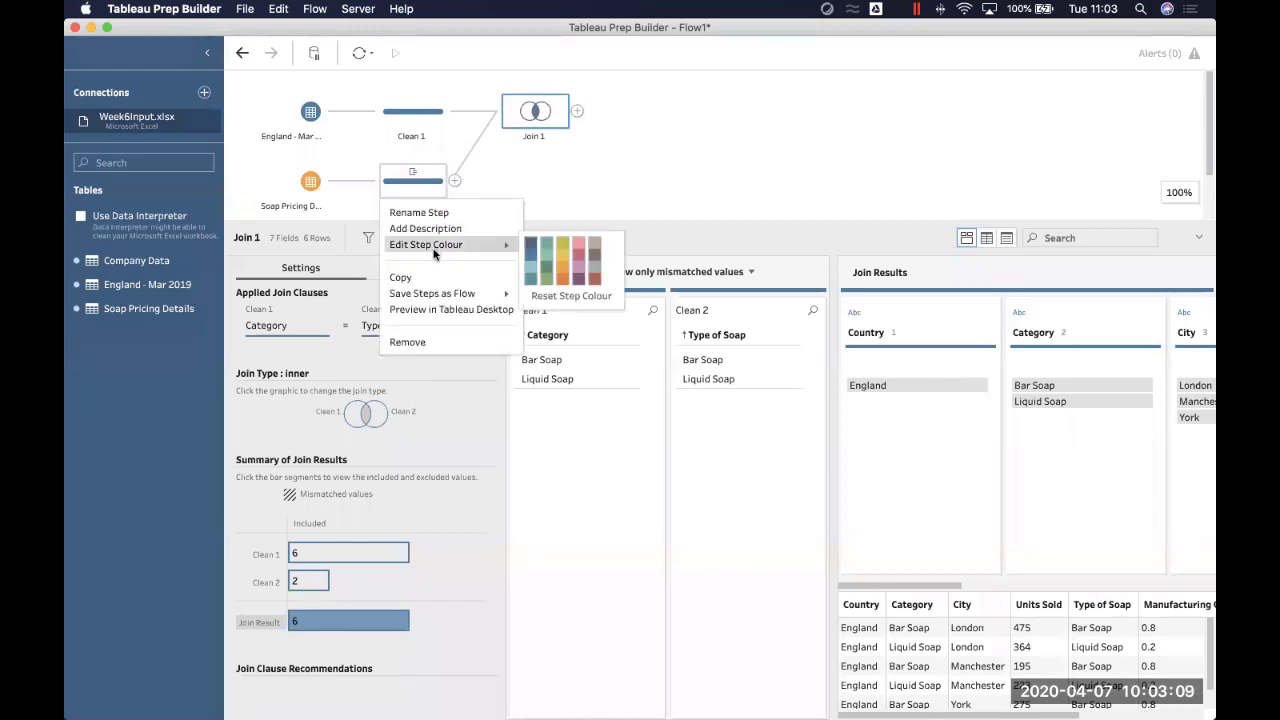
{"action": "left_click", "coordinate": [561, 270]}
{"action": "left_click", "coordinate": [598, 172]}
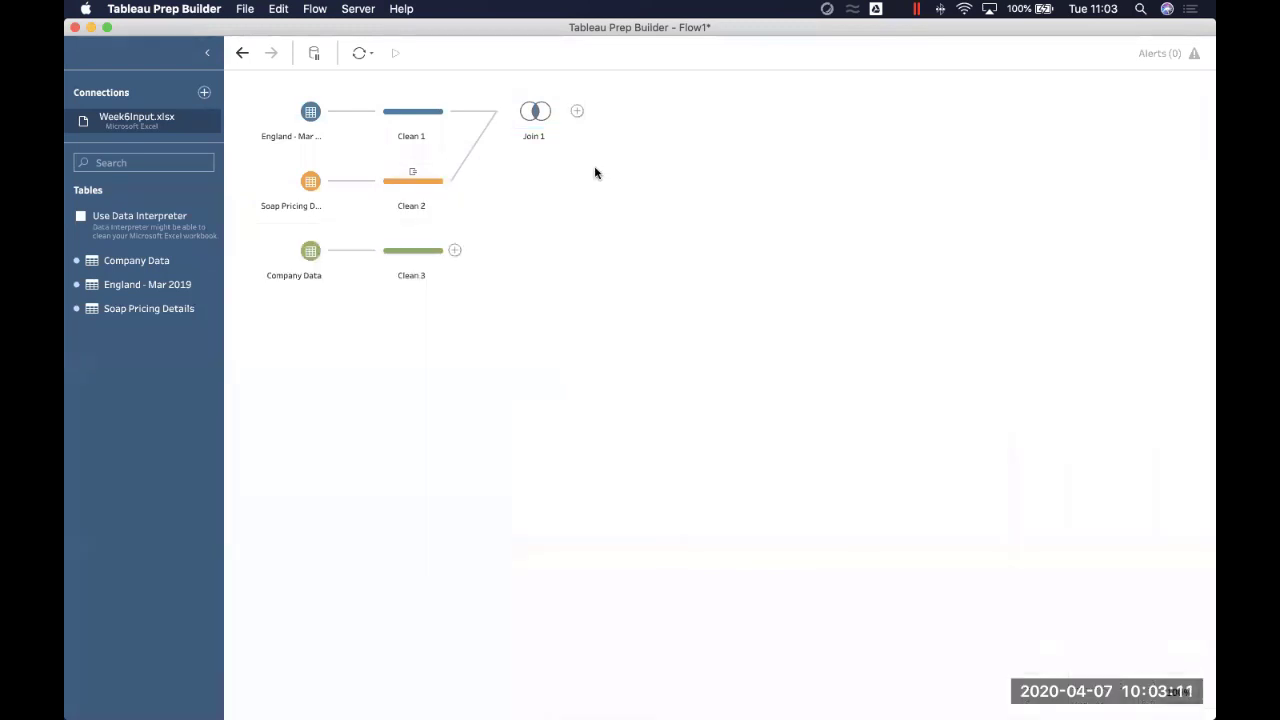
{"action": "left_click", "coordinate": [438, 191]}
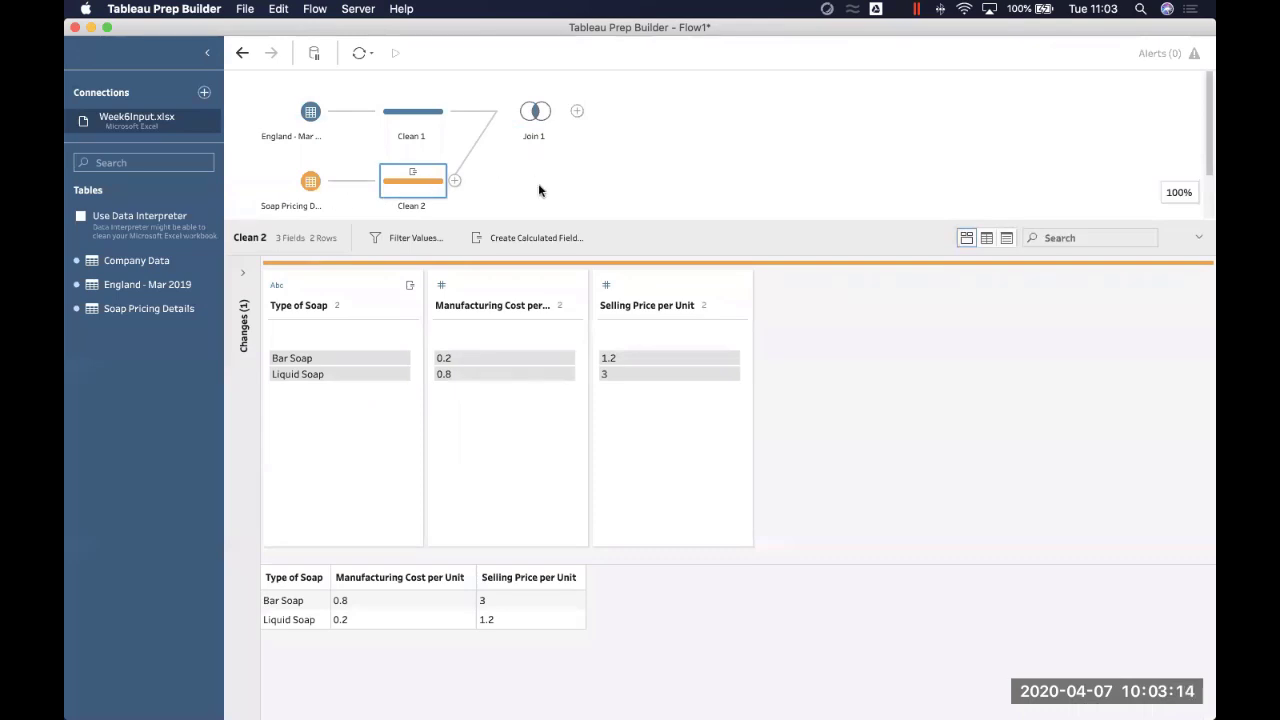
Step: Leave Join 1's colour unchanged and display its join settings
{"action": "right_click", "coordinate": [543, 125]}
{"action": "mouse_move", "coordinate": [563, 174]}
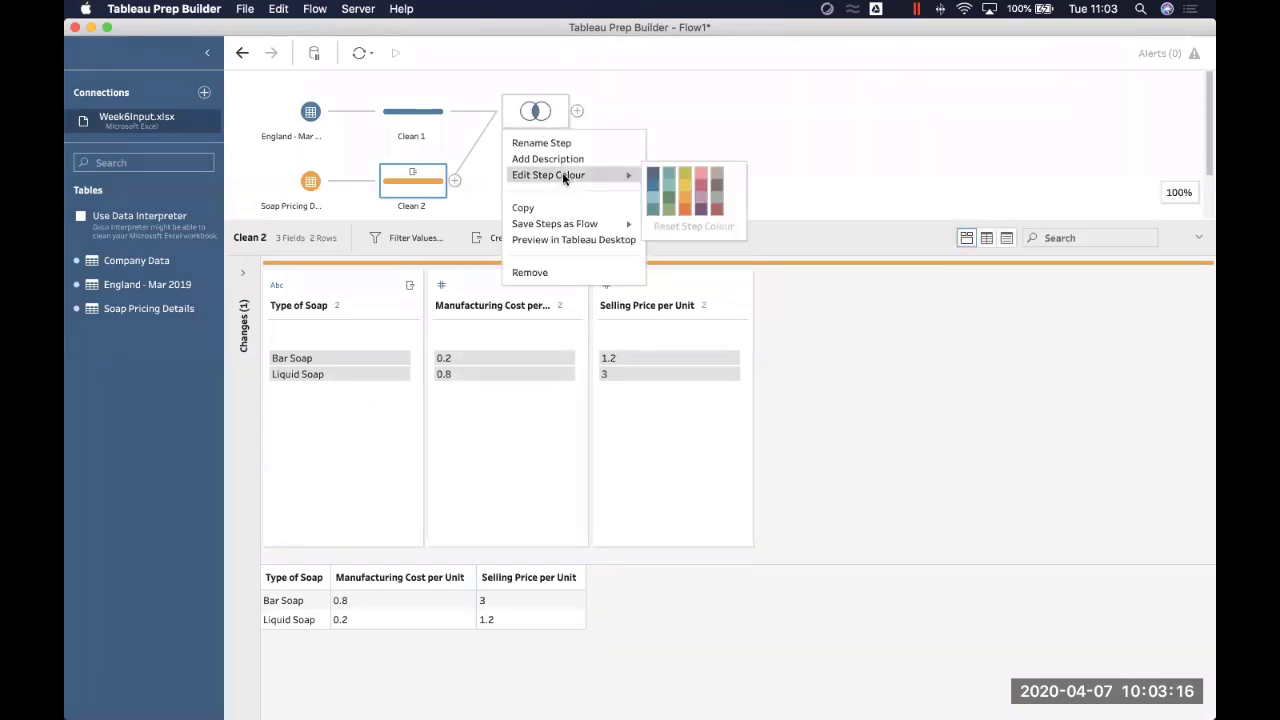
{"action": "left_click", "coordinate": [669, 213]}
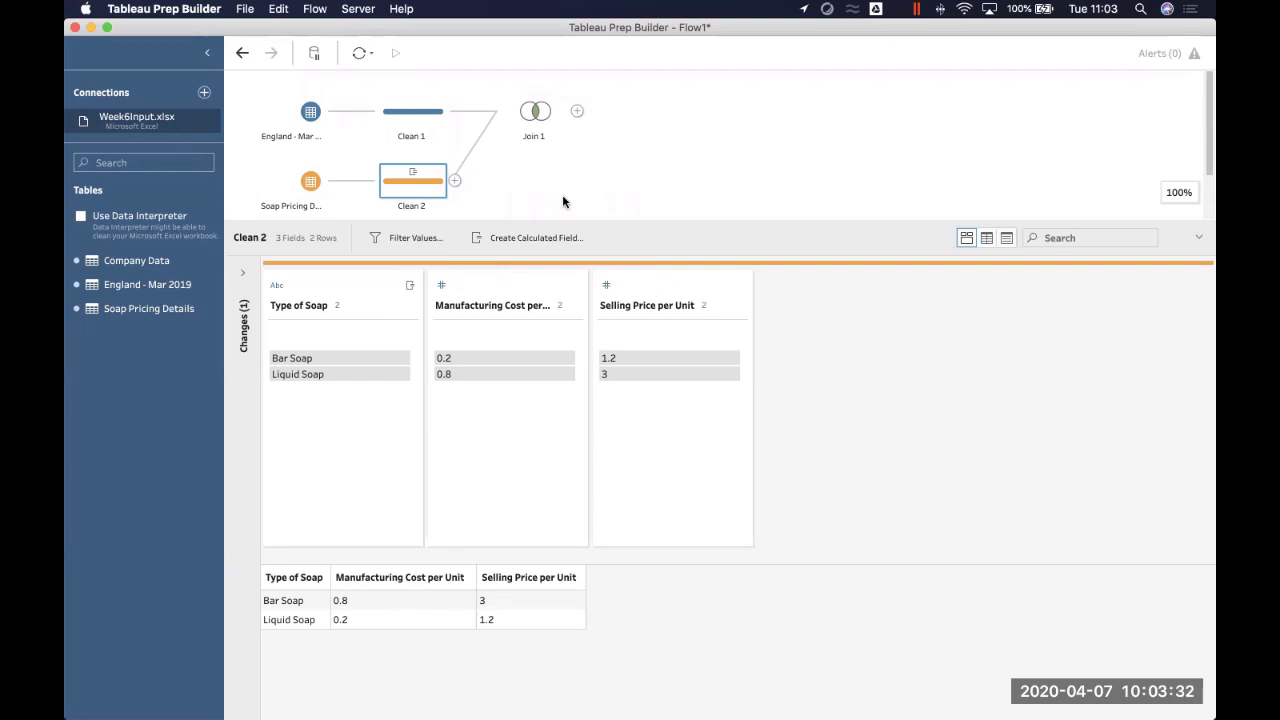
{"action": "left_click", "coordinate": [541, 119]}
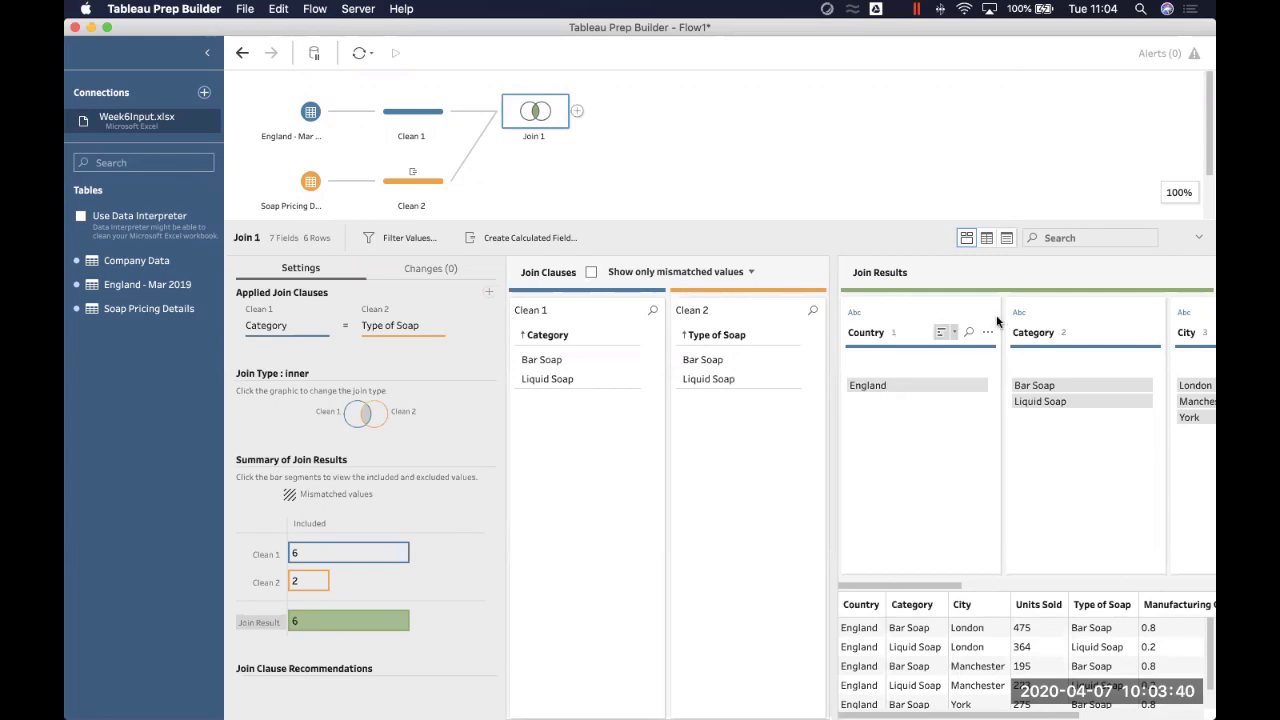
Step: Add Clean 4 after Join 1, remove its duplicate Type of Soap field, and reselect Join 1
{"action": "left_click", "coordinate": [578, 112]}
{"action": "left_click", "coordinate": [615, 152]}
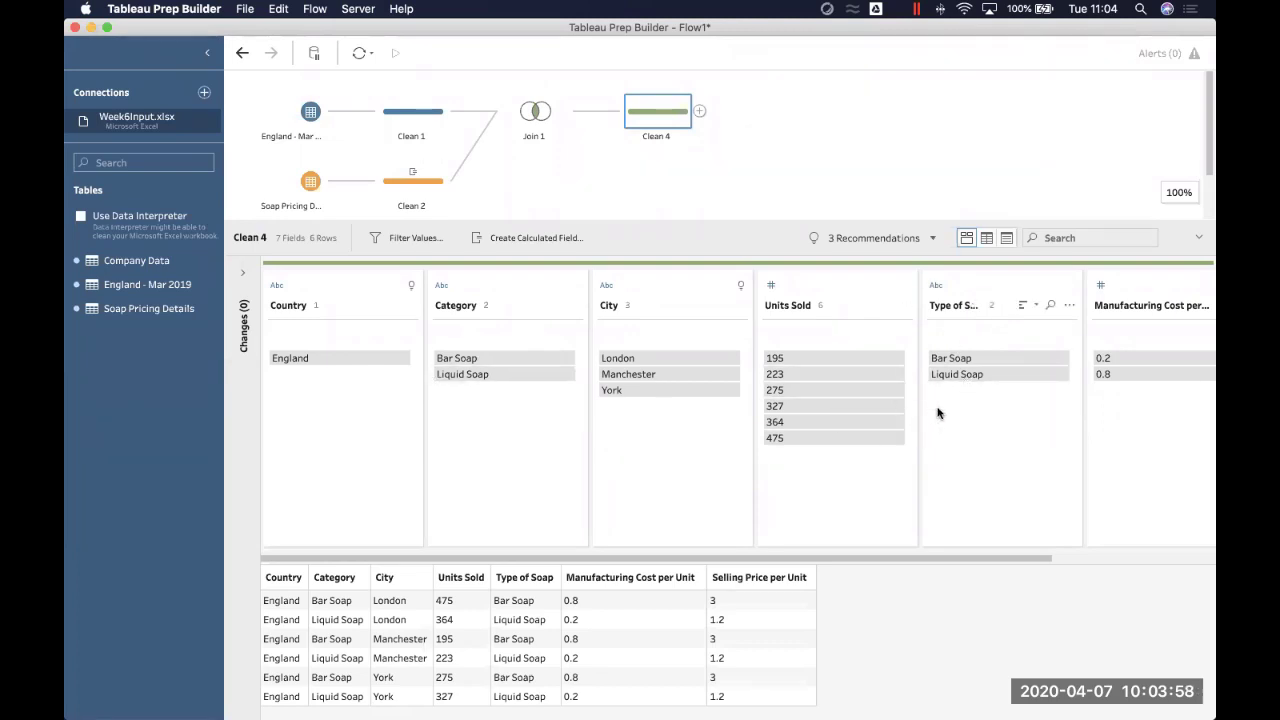
{"action": "left_click", "coordinate": [1068, 304]}
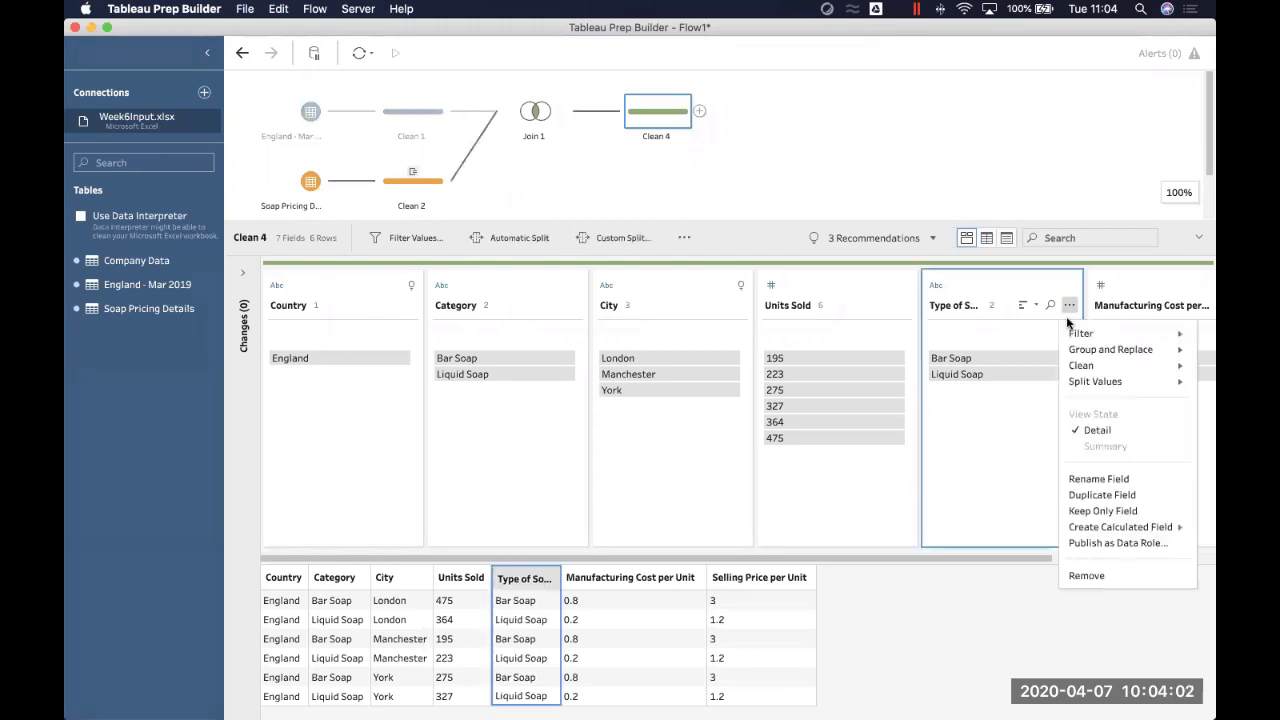
{"action": "left_click", "coordinate": [1088, 574]}
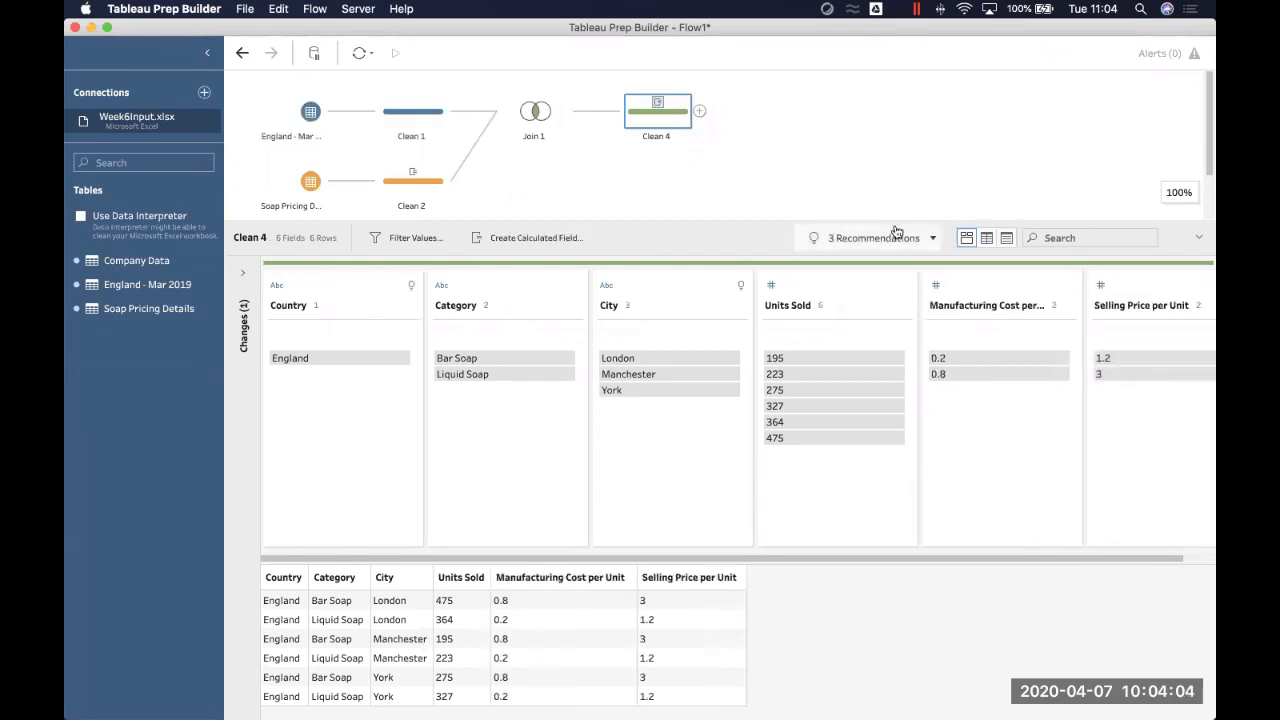
{"action": "left_click", "coordinate": [528, 114]}
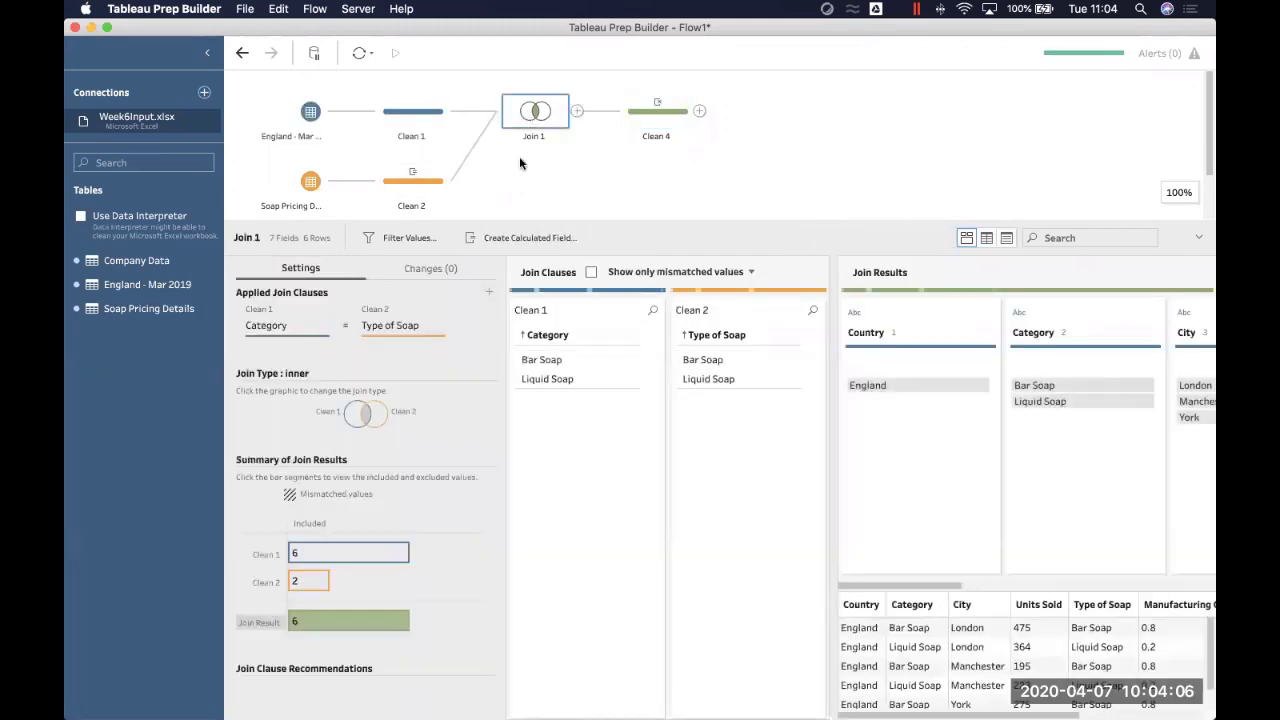
{"action": "left_click", "coordinate": [352, 420]}
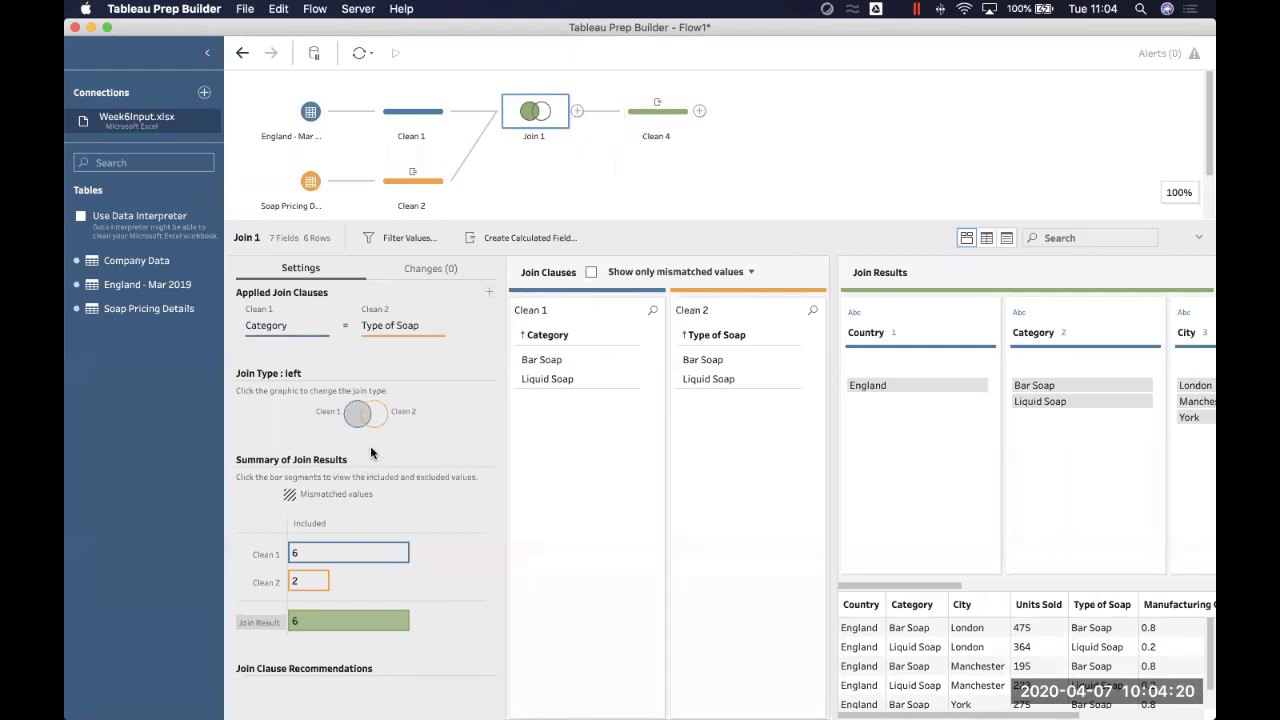
{"action": "left_click", "coordinate": [380, 413]}
{"action": "left_click", "coordinate": [378, 418]}
{"action": "left_click", "coordinate": [348, 419]}
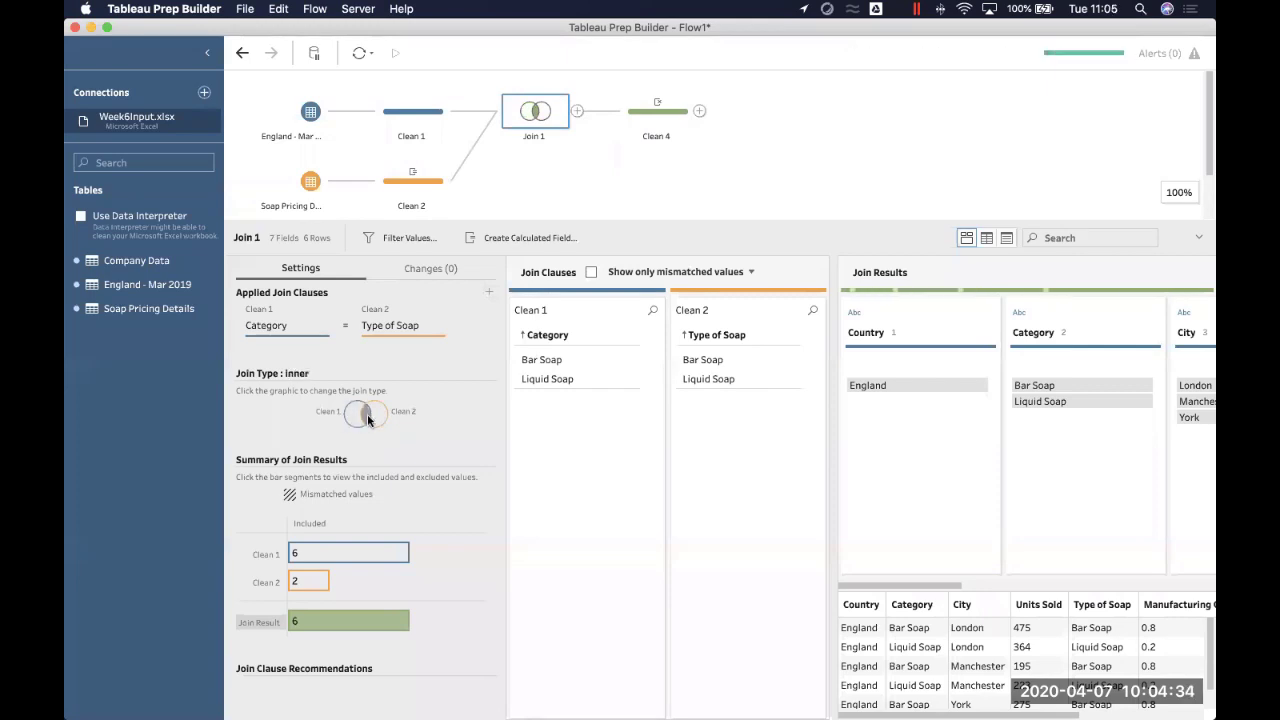
{"action": "left_click", "coordinate": [377, 419]}
{"action": "left_click", "coordinate": [363, 417]}
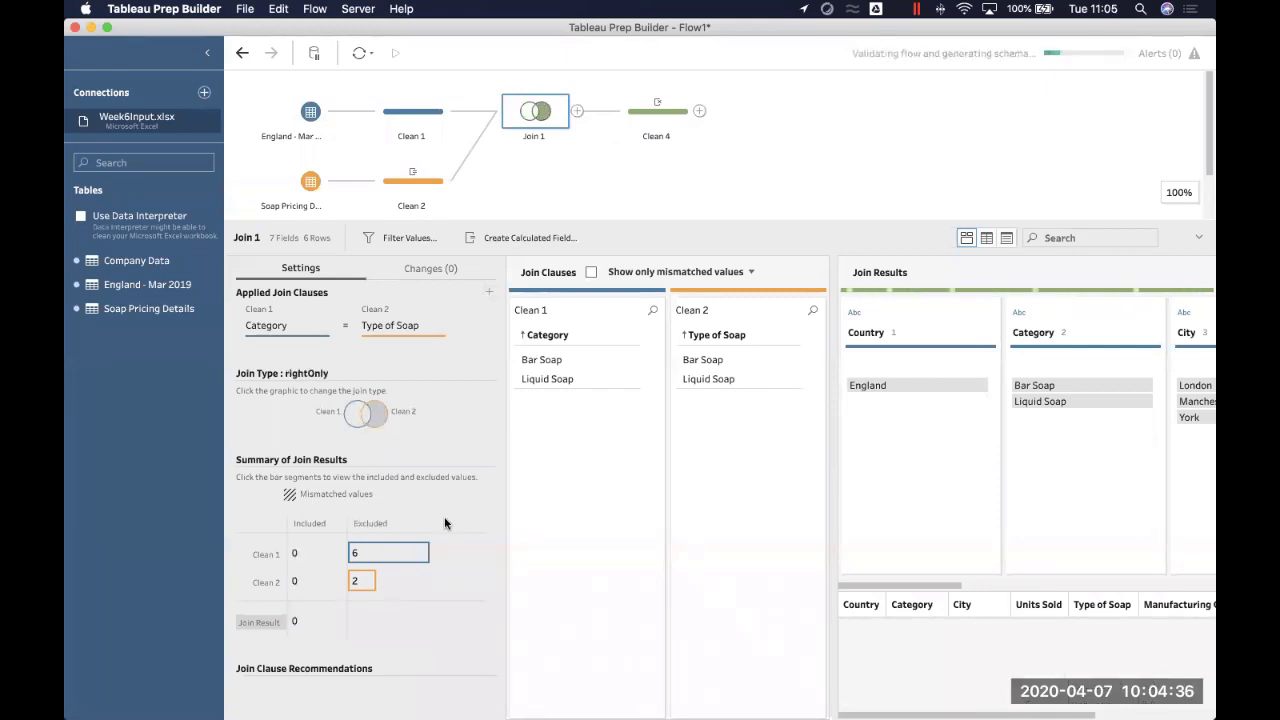
{"action": "left_click", "coordinate": [363, 413]}
{"action": "left_click", "coordinate": [378, 413]}
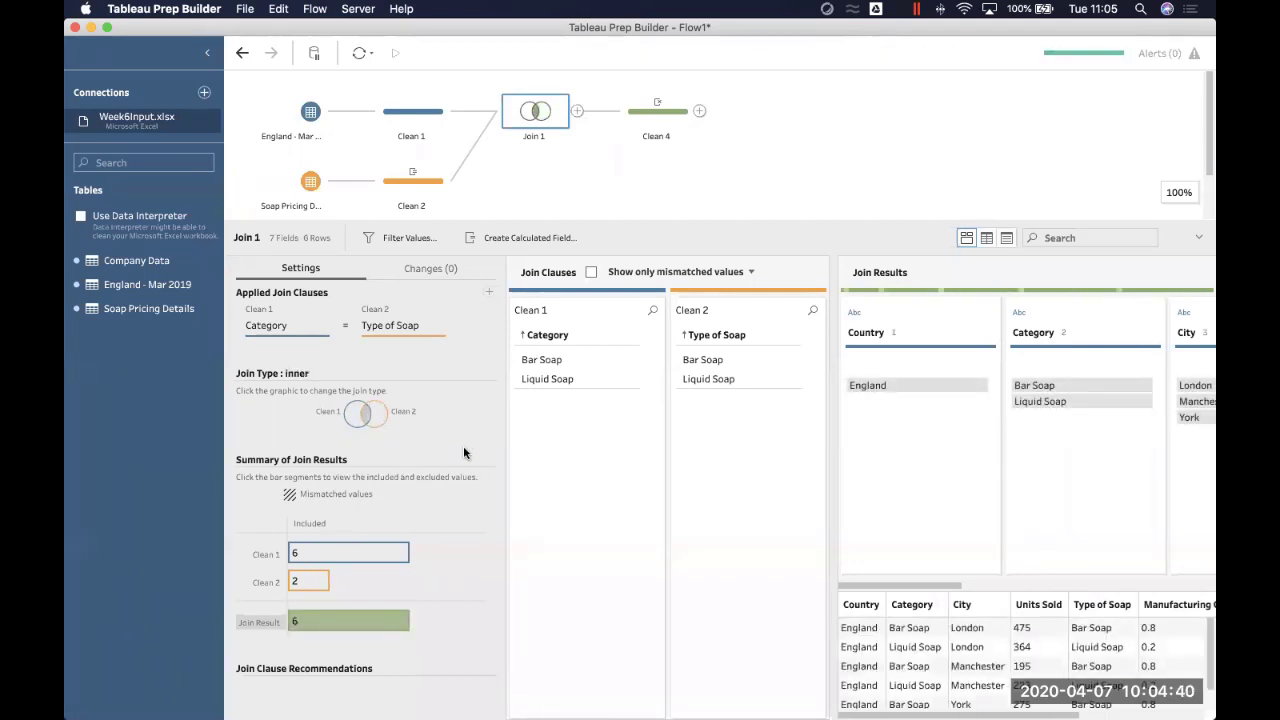
Step: Open Clean 4 and review its single change, the removal of Type of Soap
{"action": "left_click", "coordinate": [656, 120]}
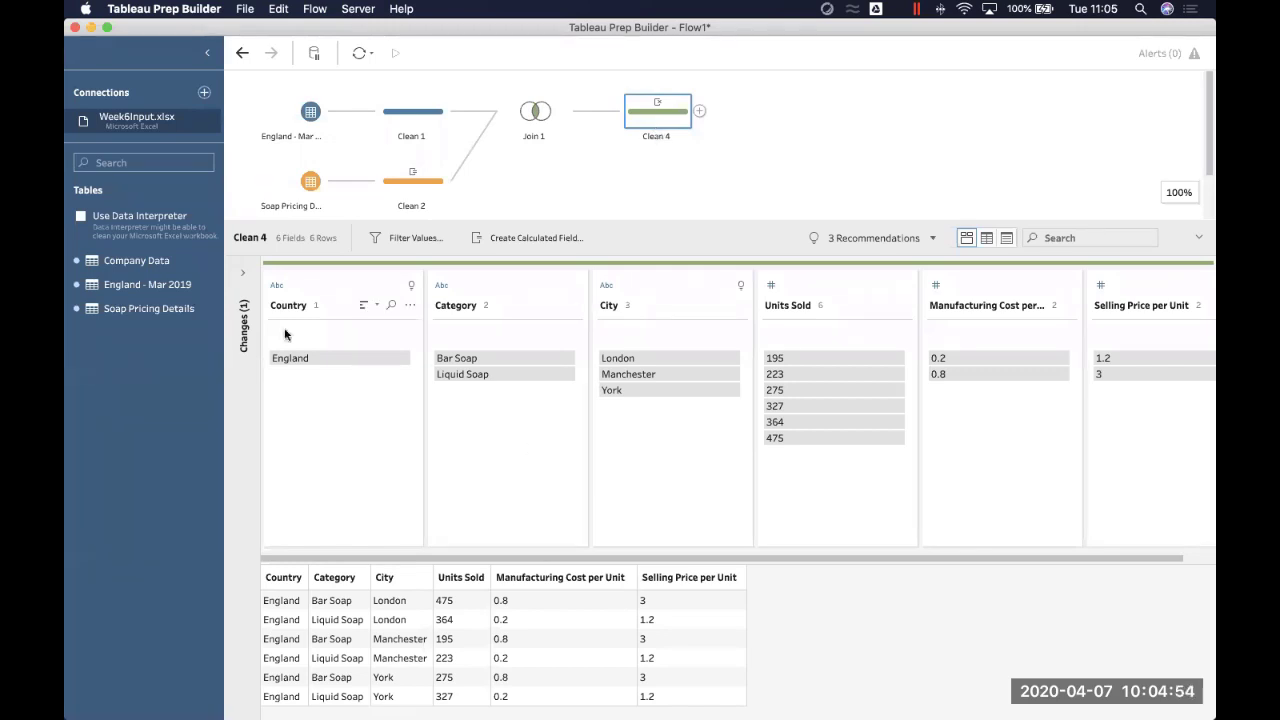
{"action": "left_click", "coordinate": [241, 275]}
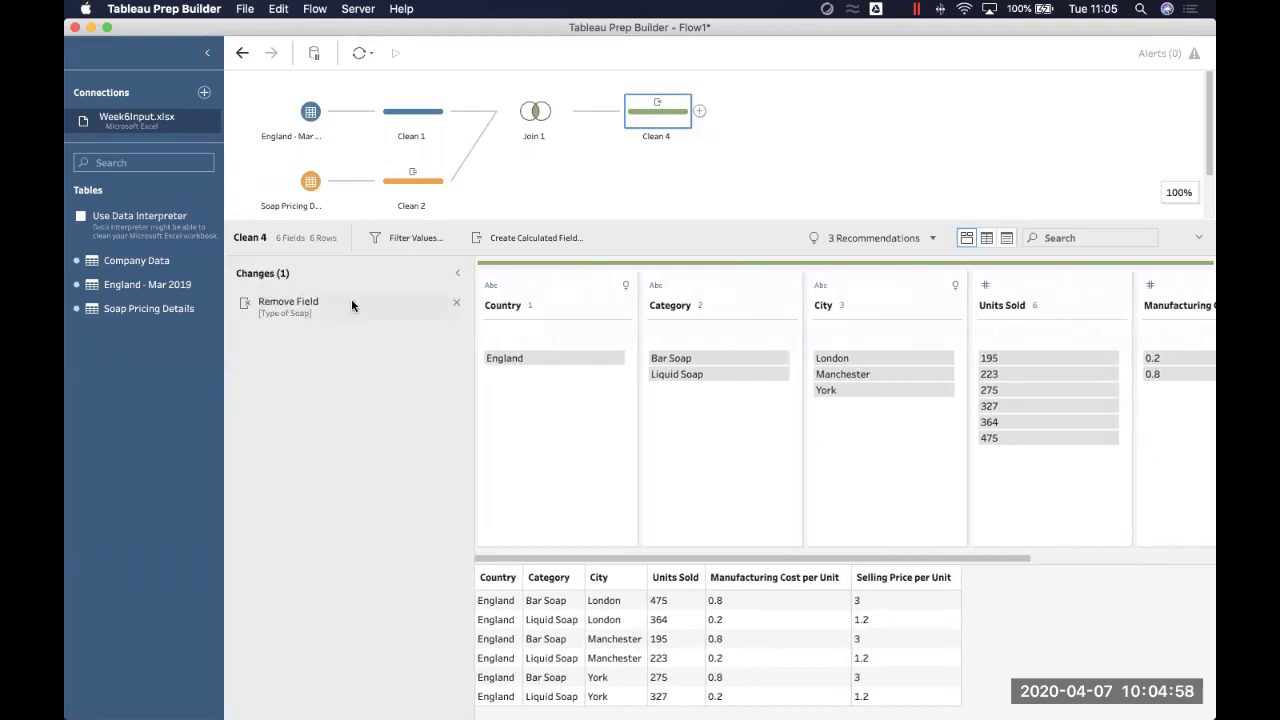
{"action": "left_click", "coordinate": [457, 274]}
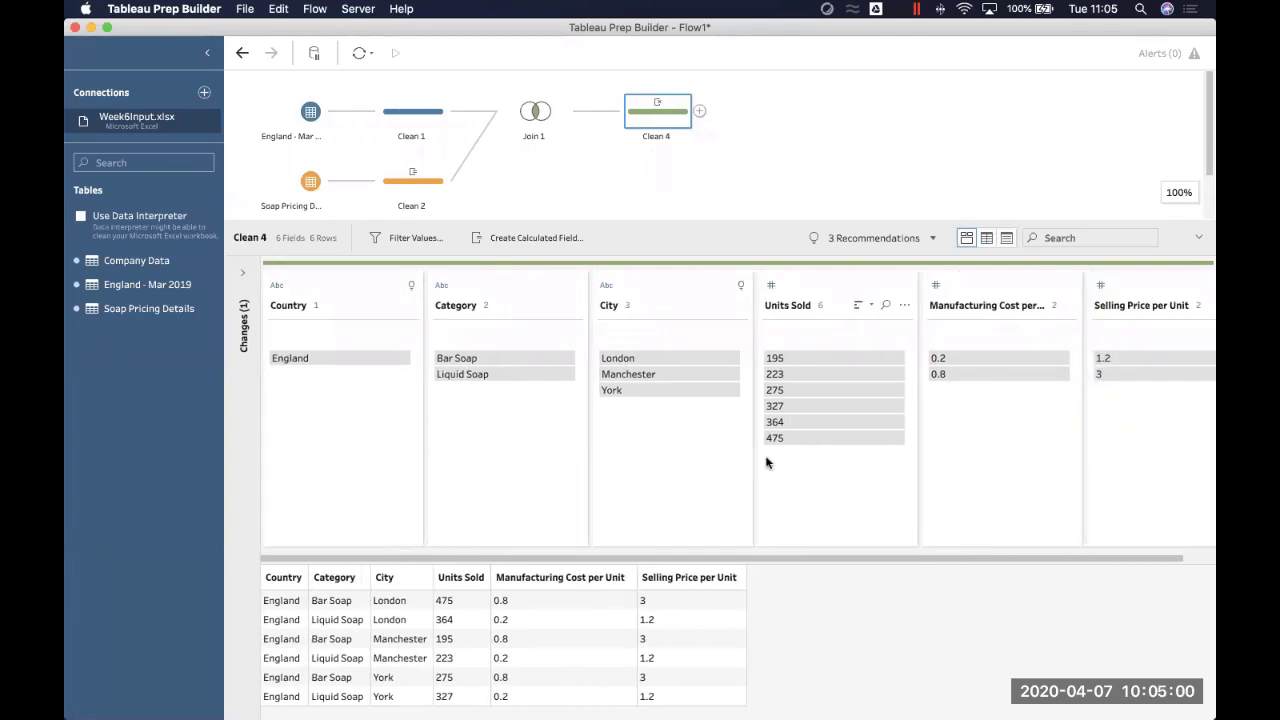
{"action": "scroll", "coordinate": [801, 460], "scroll_direction": "right", "scroll_amount": 2}
{"action": "scroll", "coordinate": [801, 460], "scroll_direction": "left", "scroll_amount": 2}
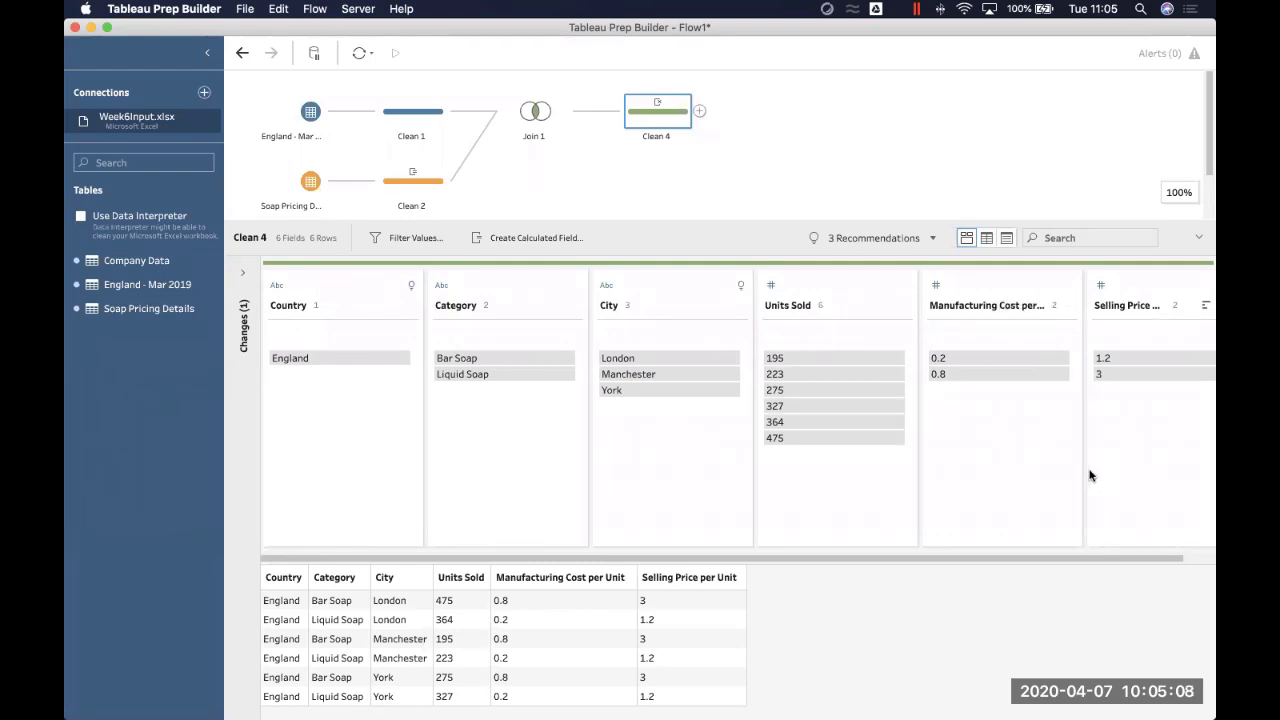
Step: Save calculated field Profit = ([Selling Price per Unit]-[Manufacturing Cost per Unit]) * [Units Sold]
{"action": "left_click", "coordinate": [554, 237]}
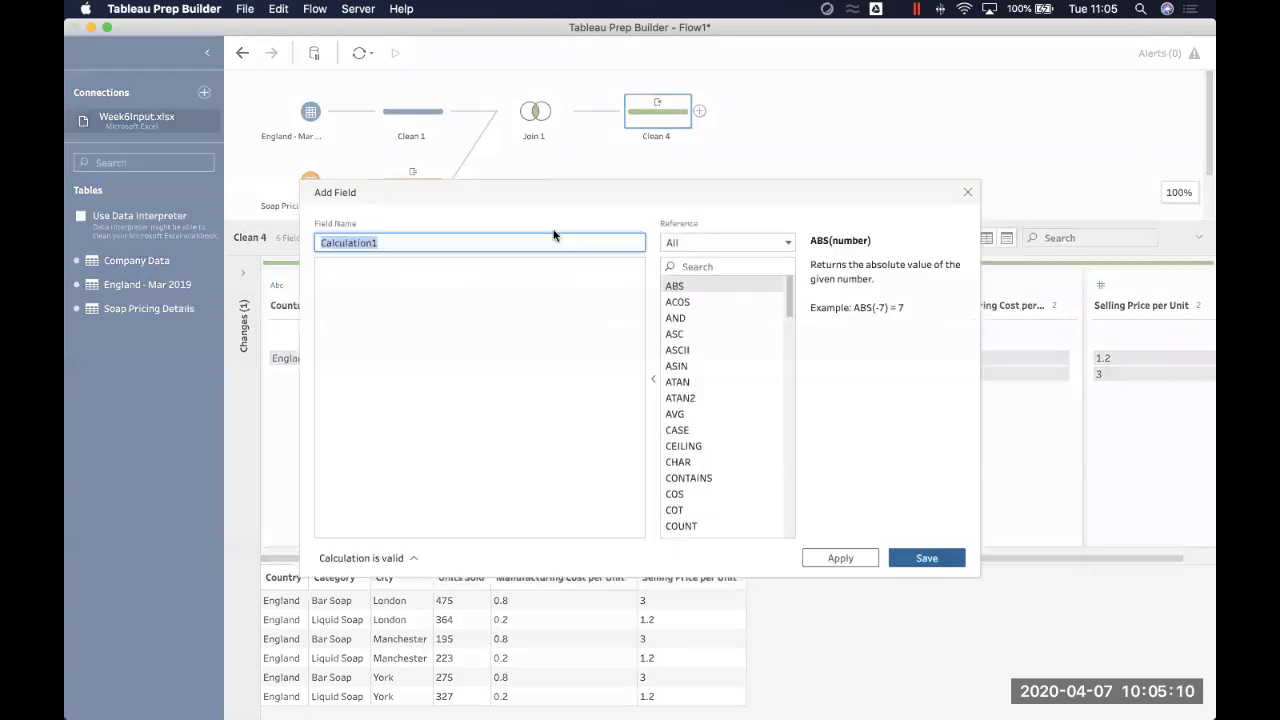
{"action": "type", "text": "Profit"}
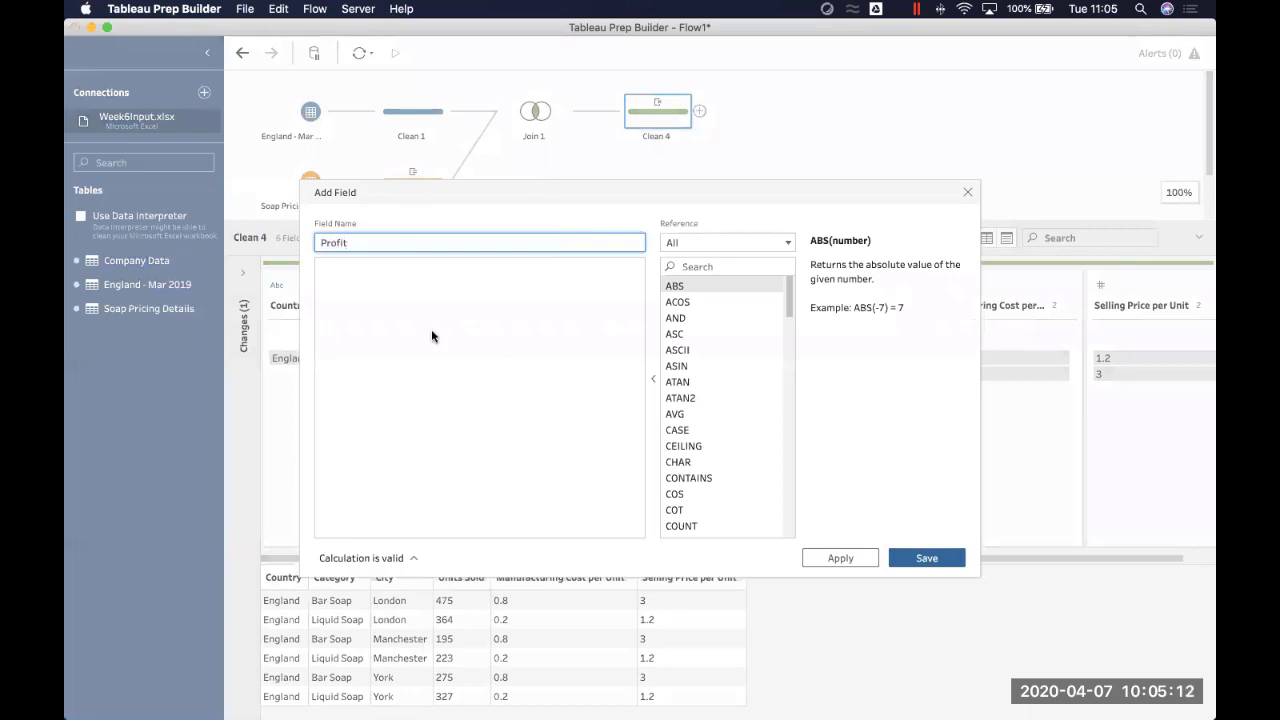
{"action": "left_click", "coordinate": [429, 336]}
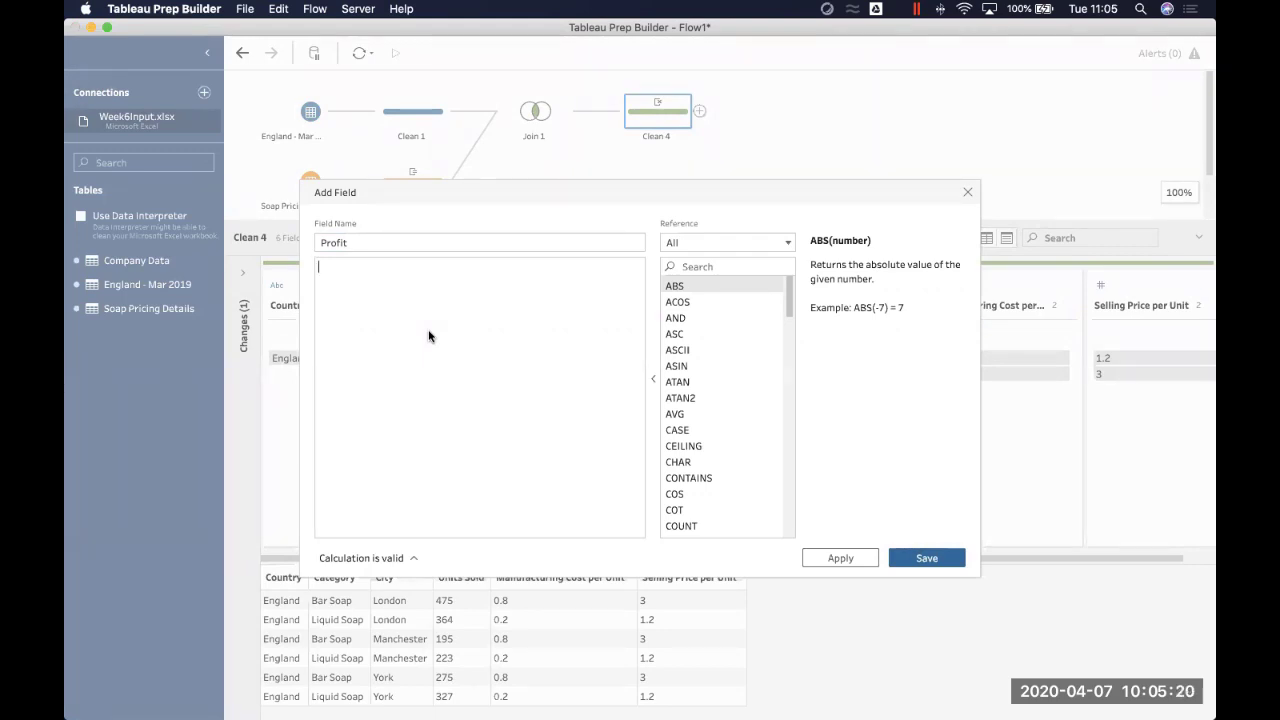
{"action": "type", "text": "sell"}
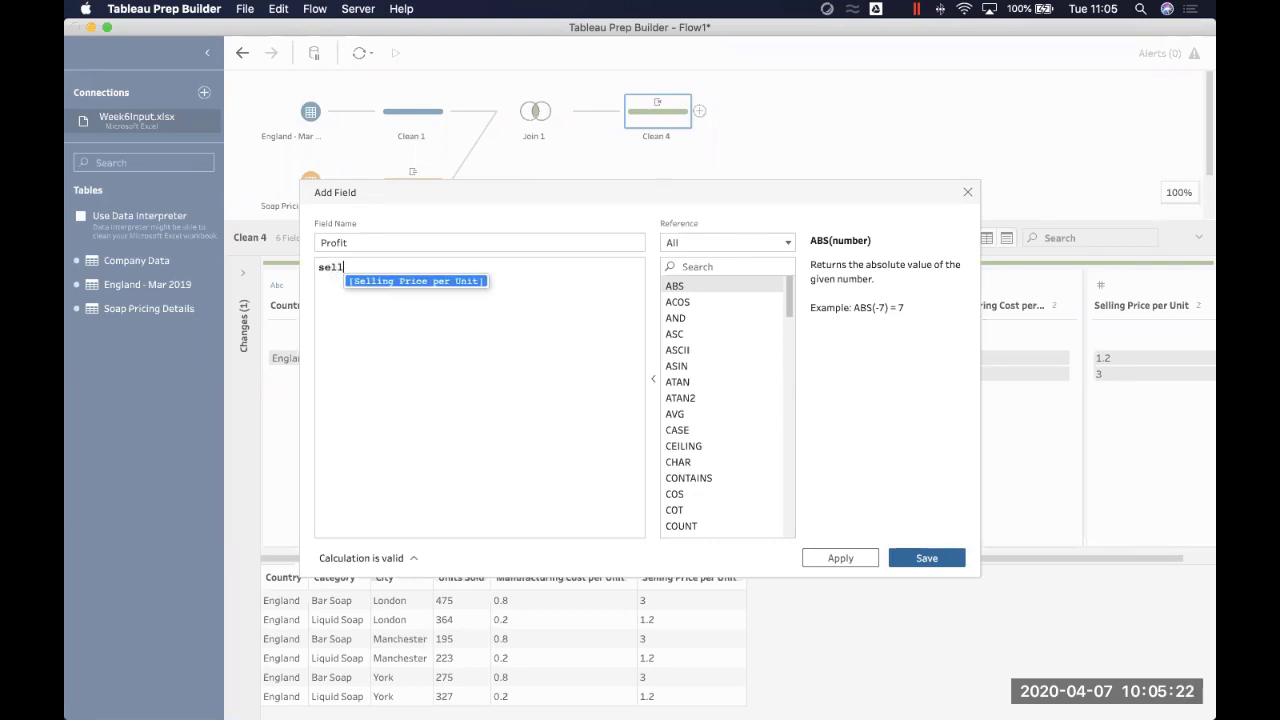
{"action": "key", "text": "Return"}
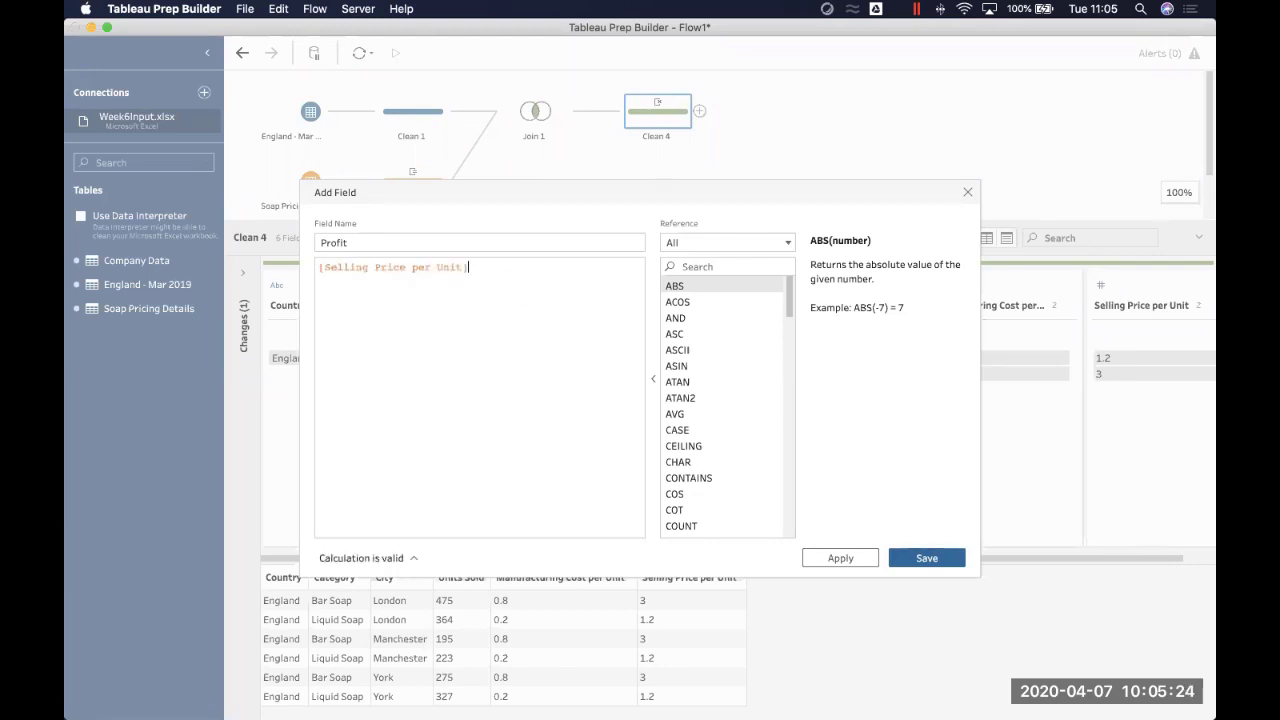
{"action": "type", "text": "-man"}
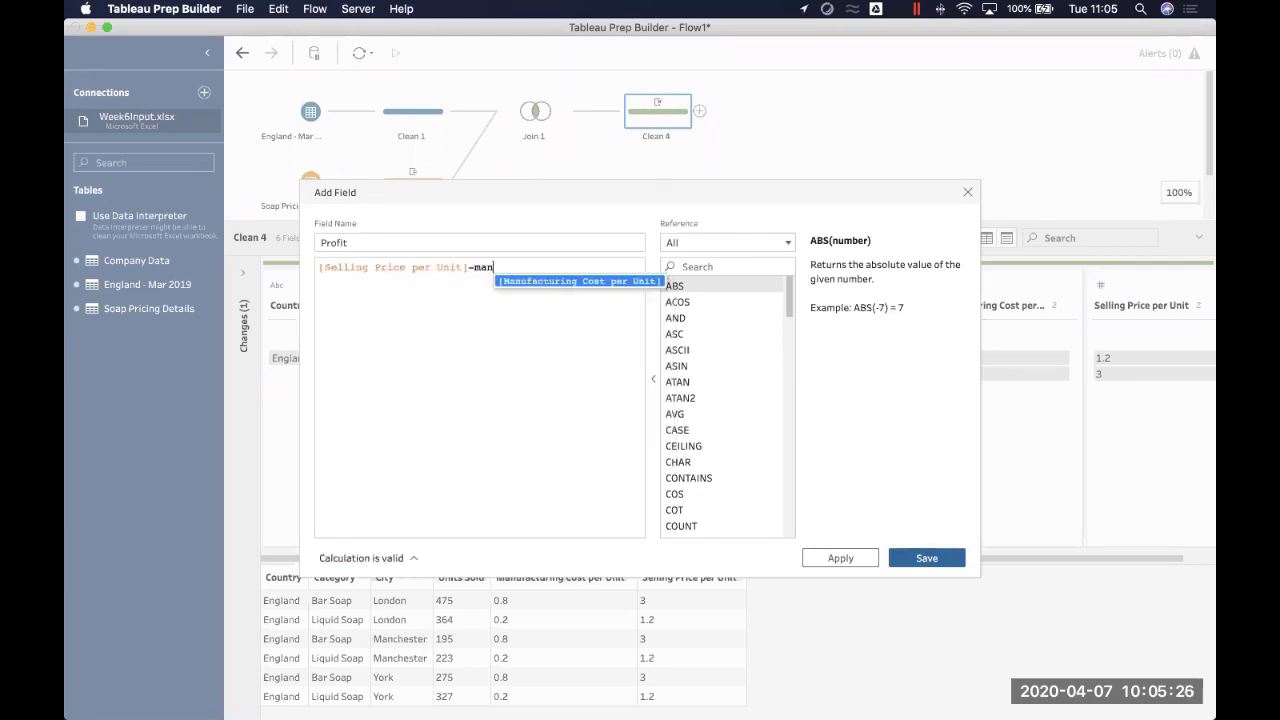
{"action": "key", "text": "Return"}
{"action": "type", "text": "]"}
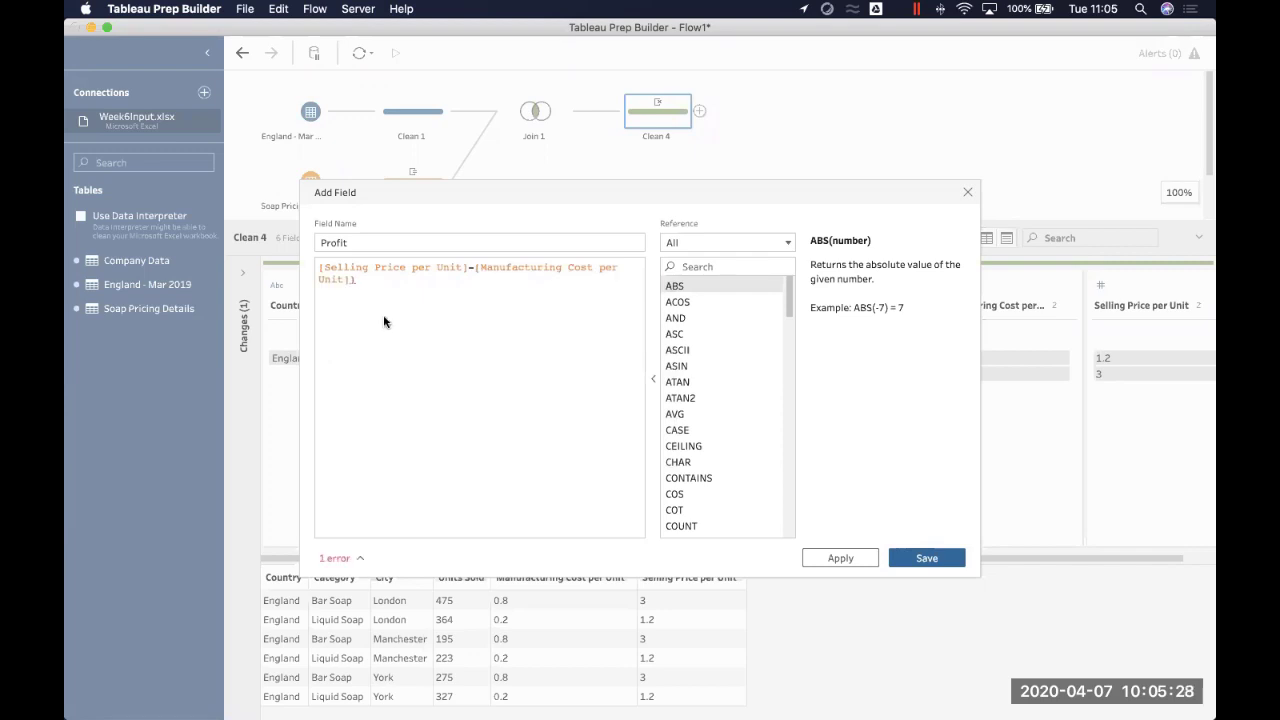
{"action": "left_click", "coordinate": [318, 267]}
{"action": "type", "text": "("}
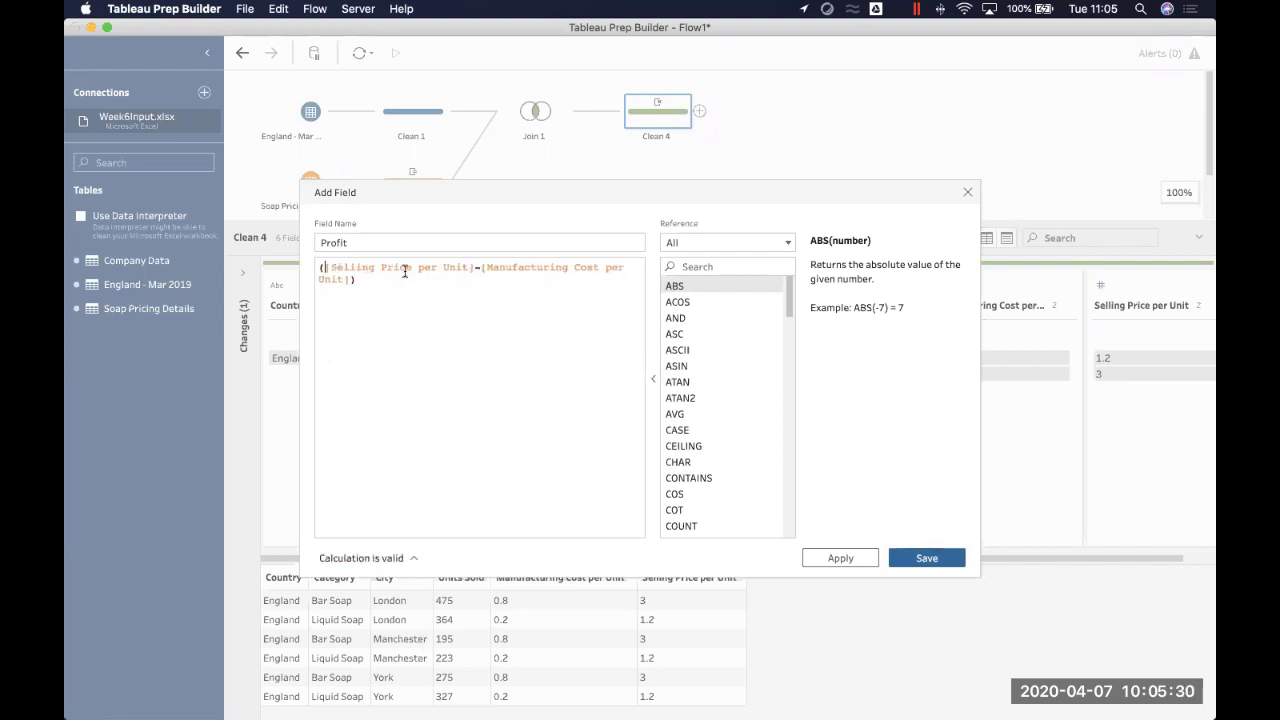
{"action": "type", "text": "* unit"}
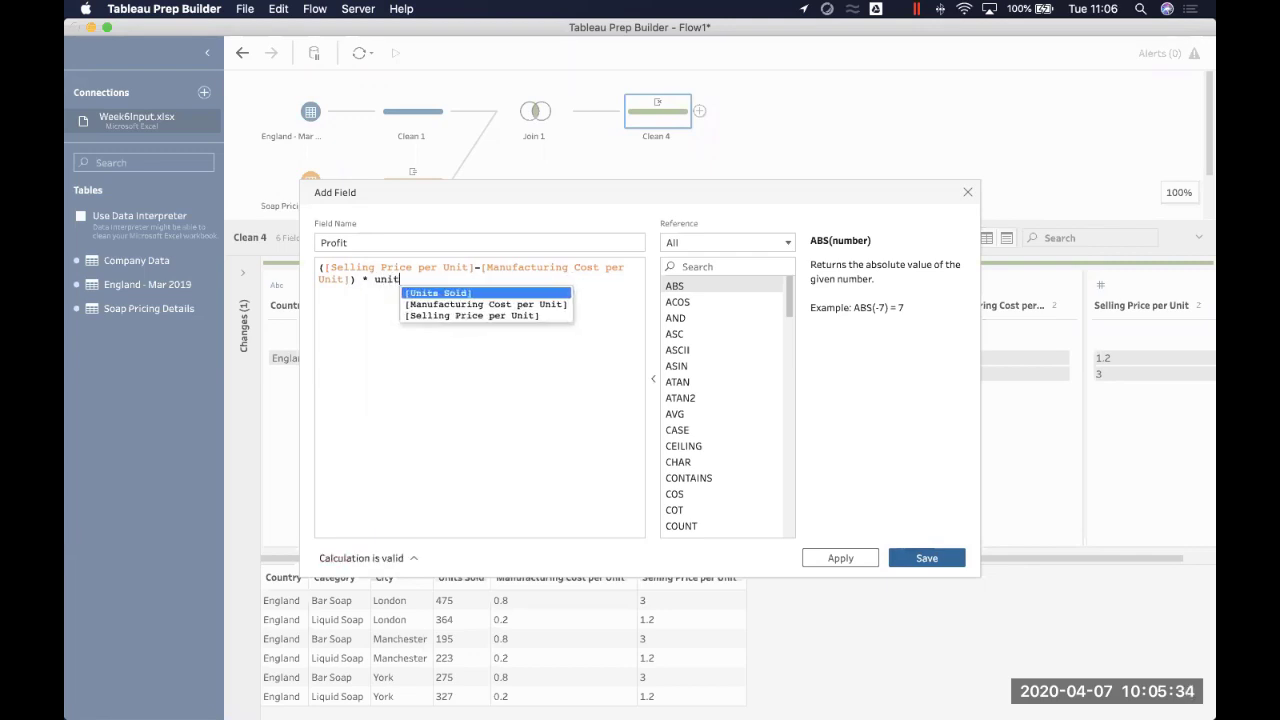
{"action": "left_click", "coordinate": [427, 293]}
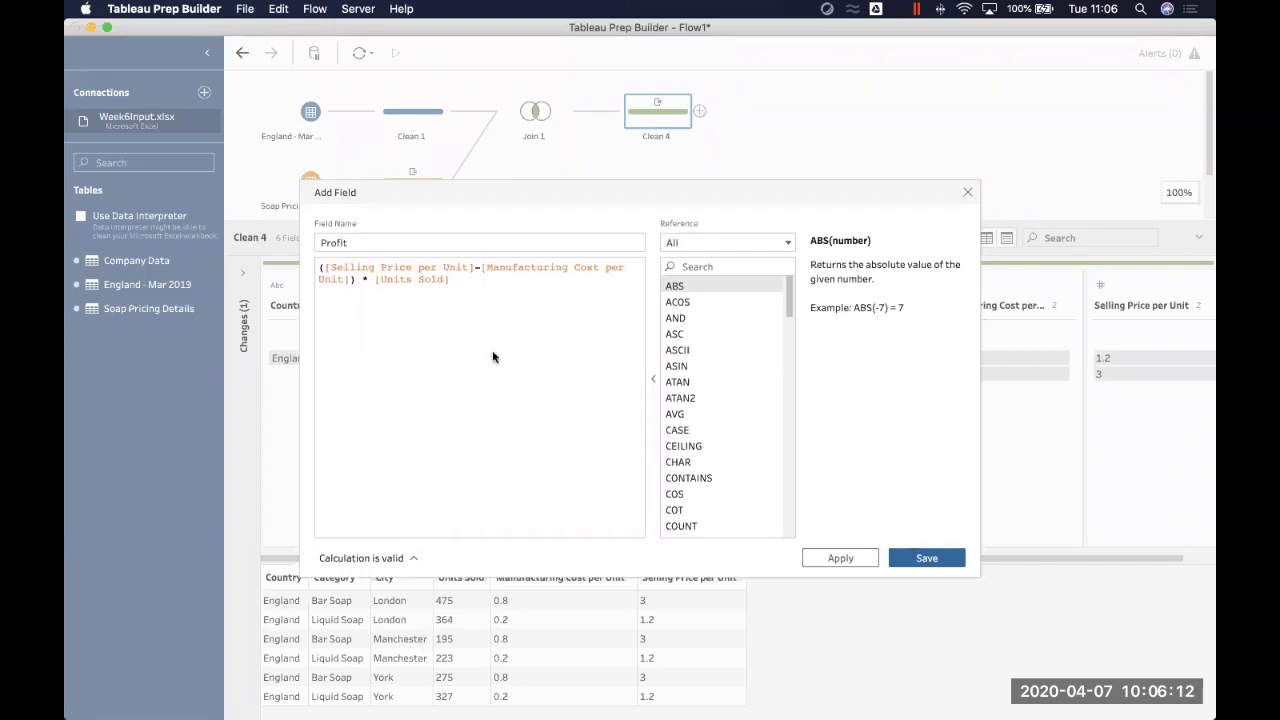
{"action": "left_click", "coordinate": [927, 558]}
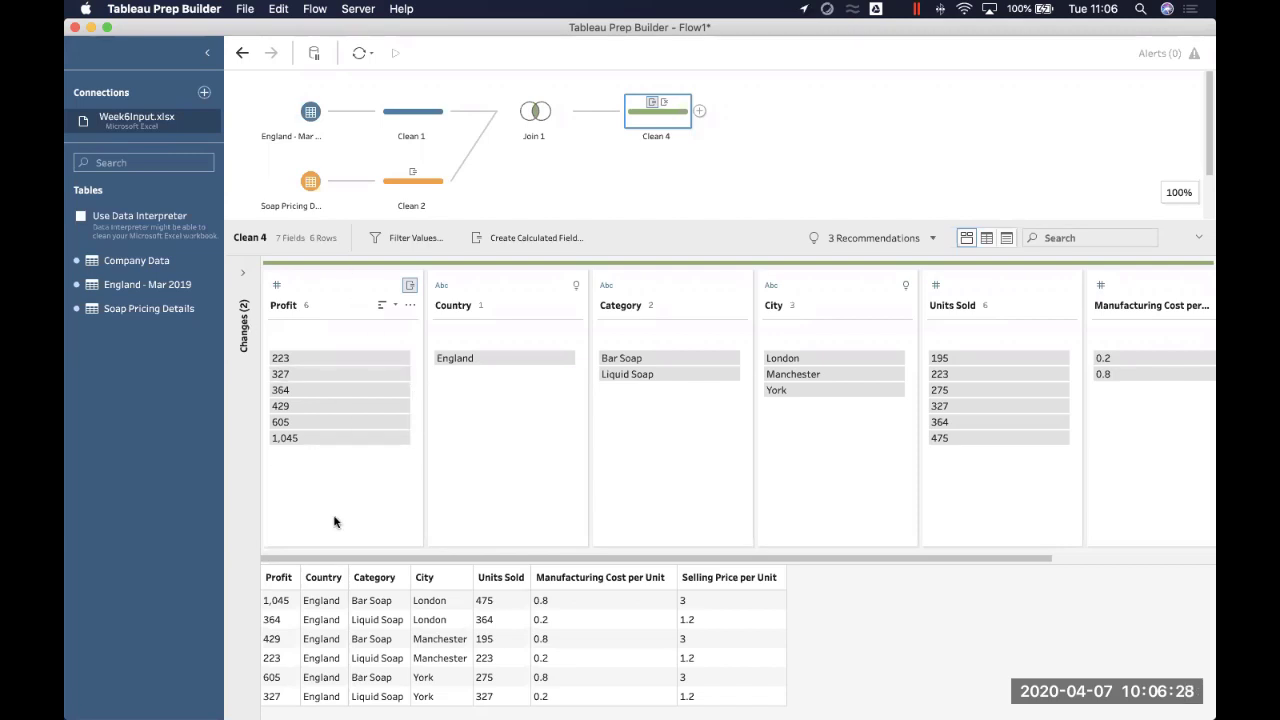
Step: Scroll through Clean 4's profile cards and select the Units Sold field
{"action": "scroll", "coordinate": [763, 457], "scroll_direction": "right", "scroll_amount": 5}
{"action": "scroll", "coordinate": [763, 457], "scroll_direction": "left", "scroll_amount": 5}
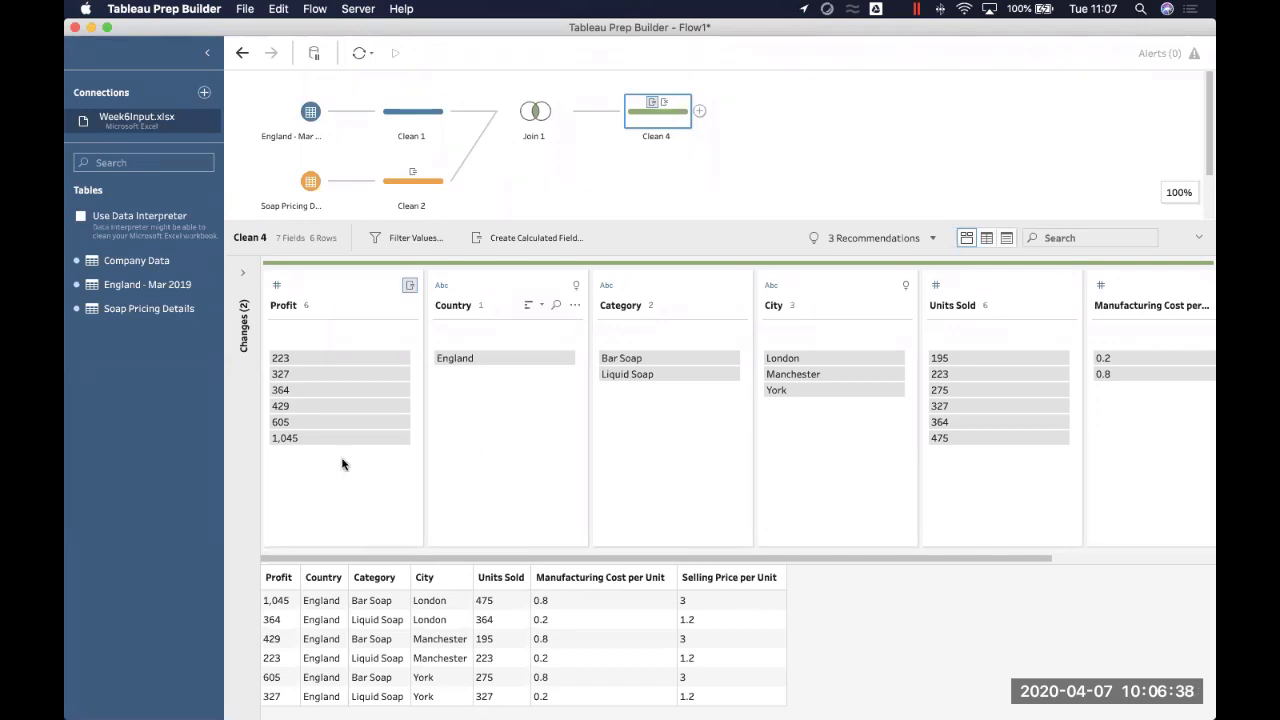
{"action": "scroll", "coordinate": [557, 485], "scroll_direction": "right", "scroll_amount": 2}
{"action": "scroll", "coordinate": [557, 485], "scroll_direction": "right", "scroll_amount": 4}
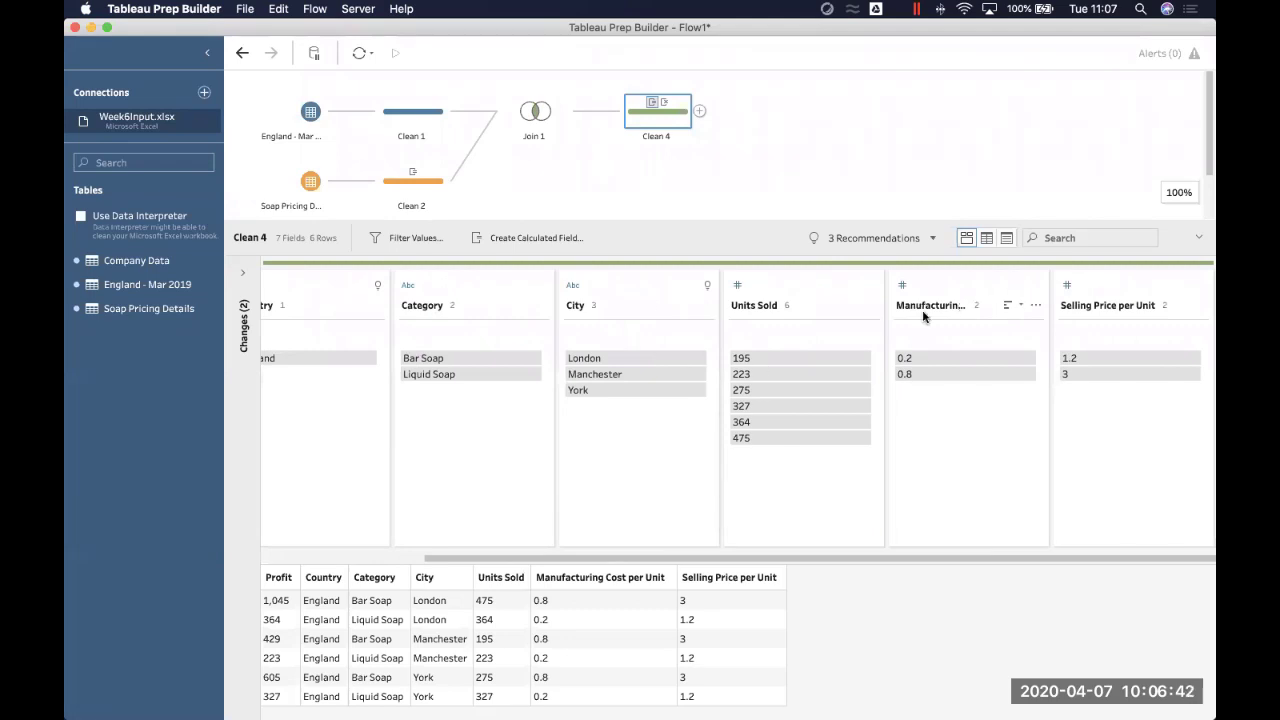
{"action": "left_click", "coordinate": [822, 280]}
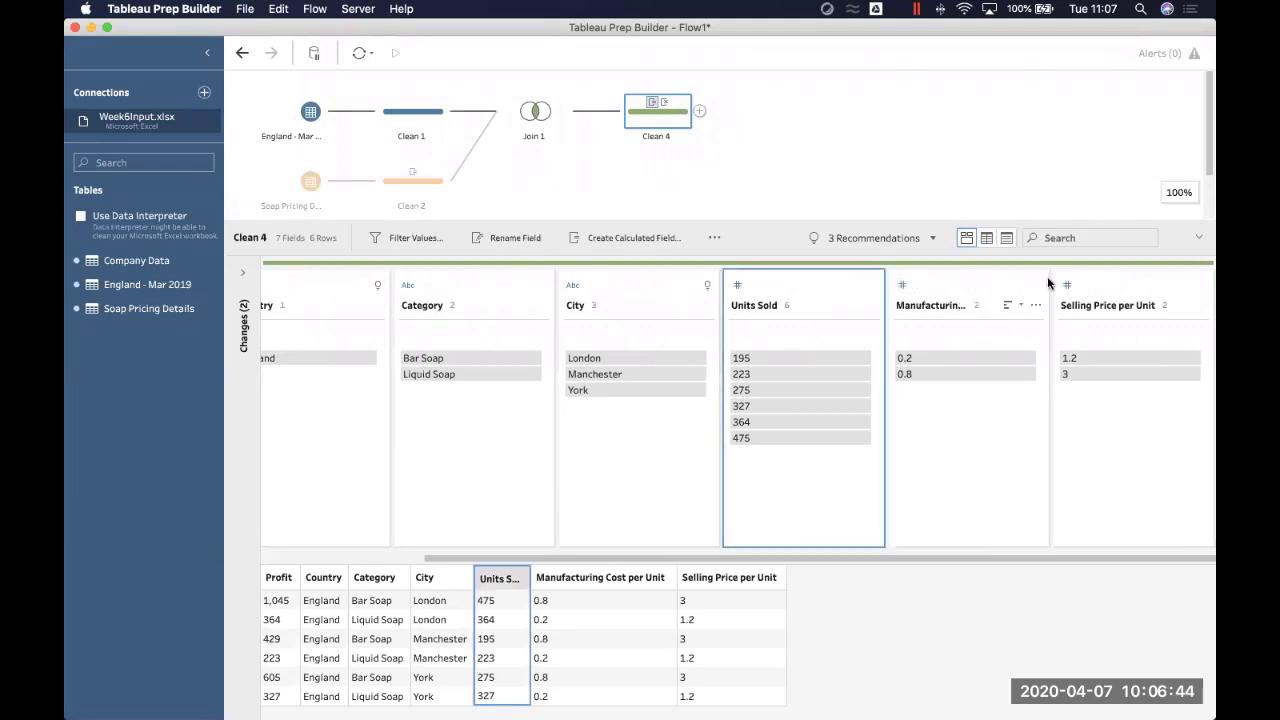
Step: Remove Units Sold, Manufacturing Cost per Unit and Selling Price per Unit from Clean 4
{"action": "left_click", "coordinate": [1119, 286], "text": "shift"}
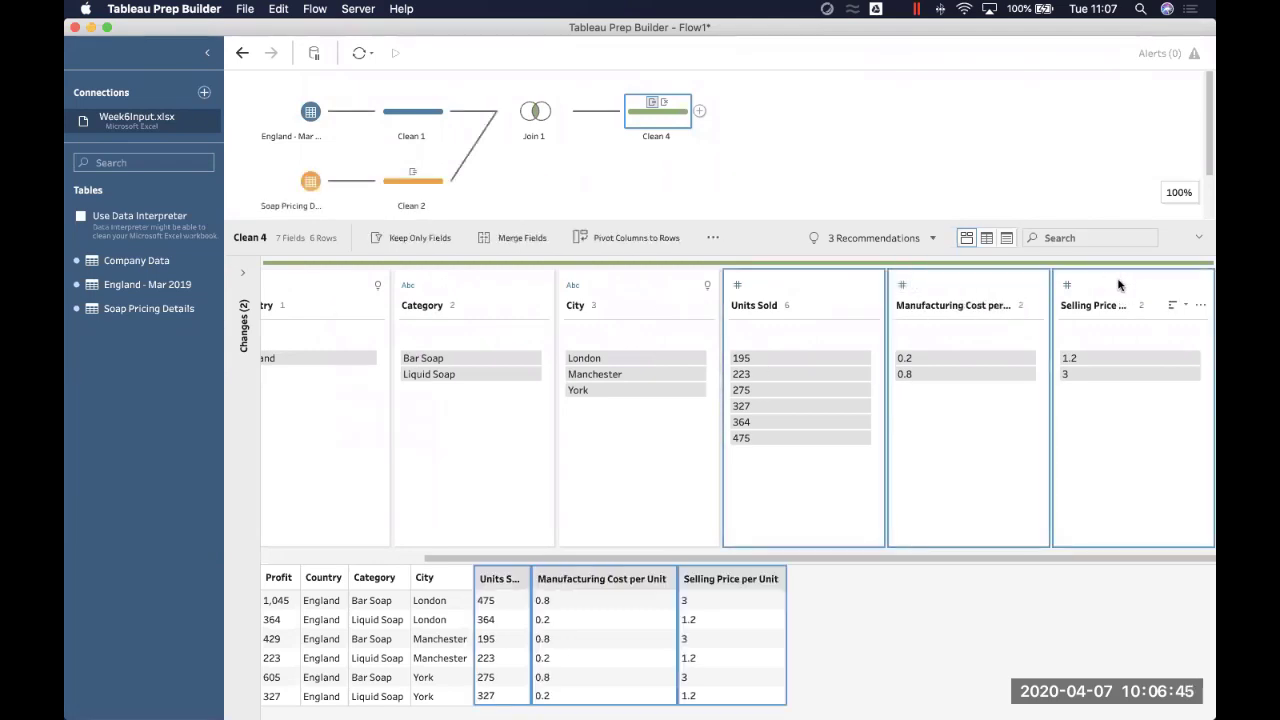
{"action": "left_click", "coordinate": [1200, 305]}
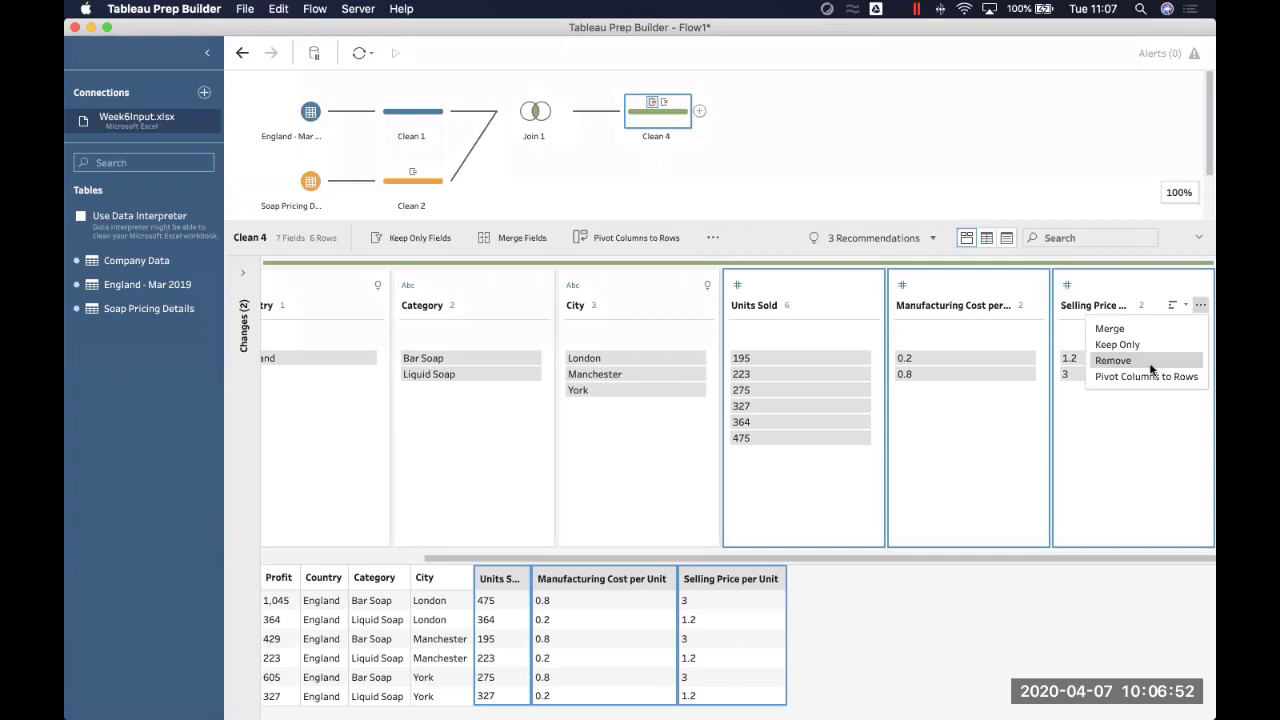
{"action": "left_click", "coordinate": [1150, 368]}
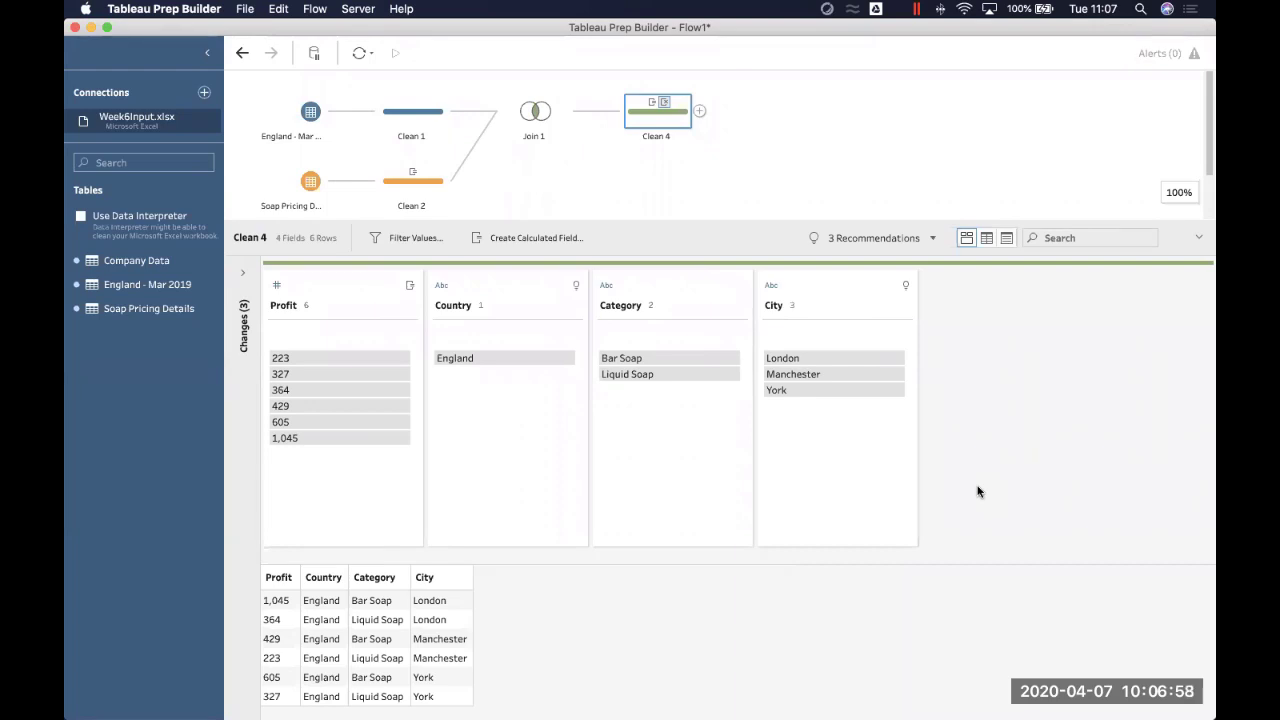
{"action": "left_click_drag", "start_coordinate": [428, 221], "coordinate": [428, 226]}
{"action": "left_click_drag", "start_coordinate": [428, 289], "coordinate": [429, 306]}
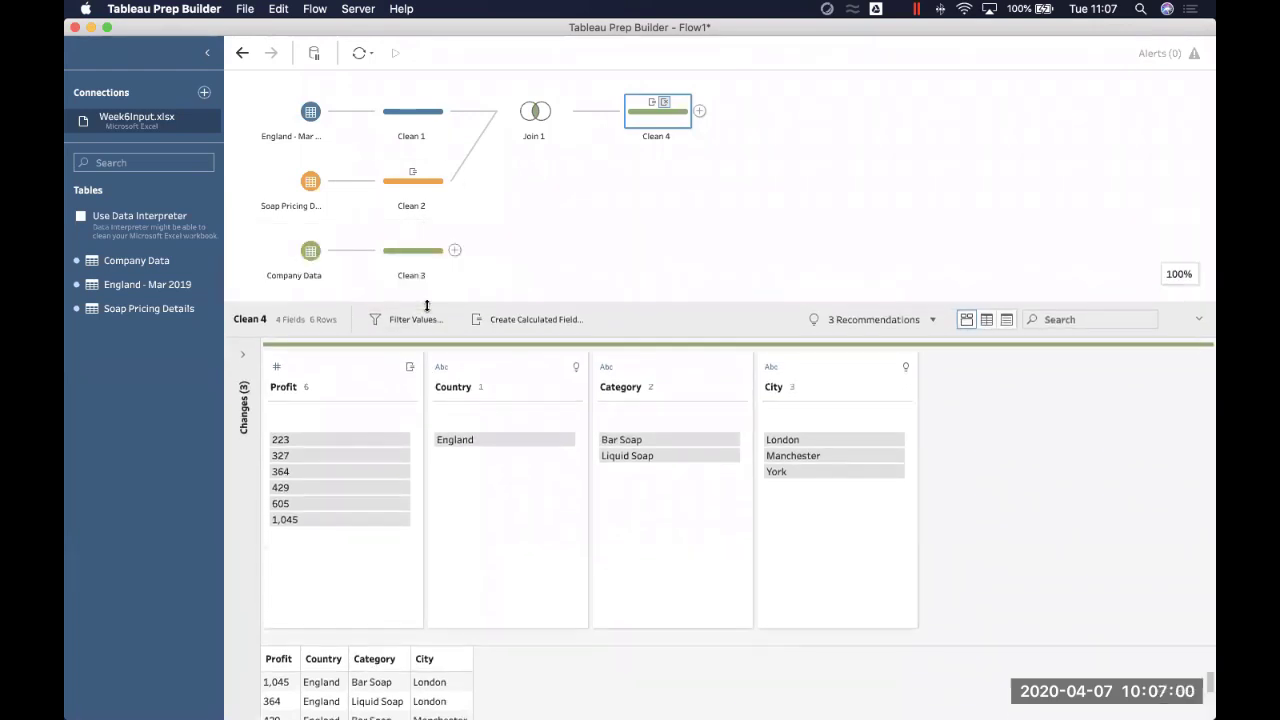
{"action": "left_click", "coordinate": [432, 257]}
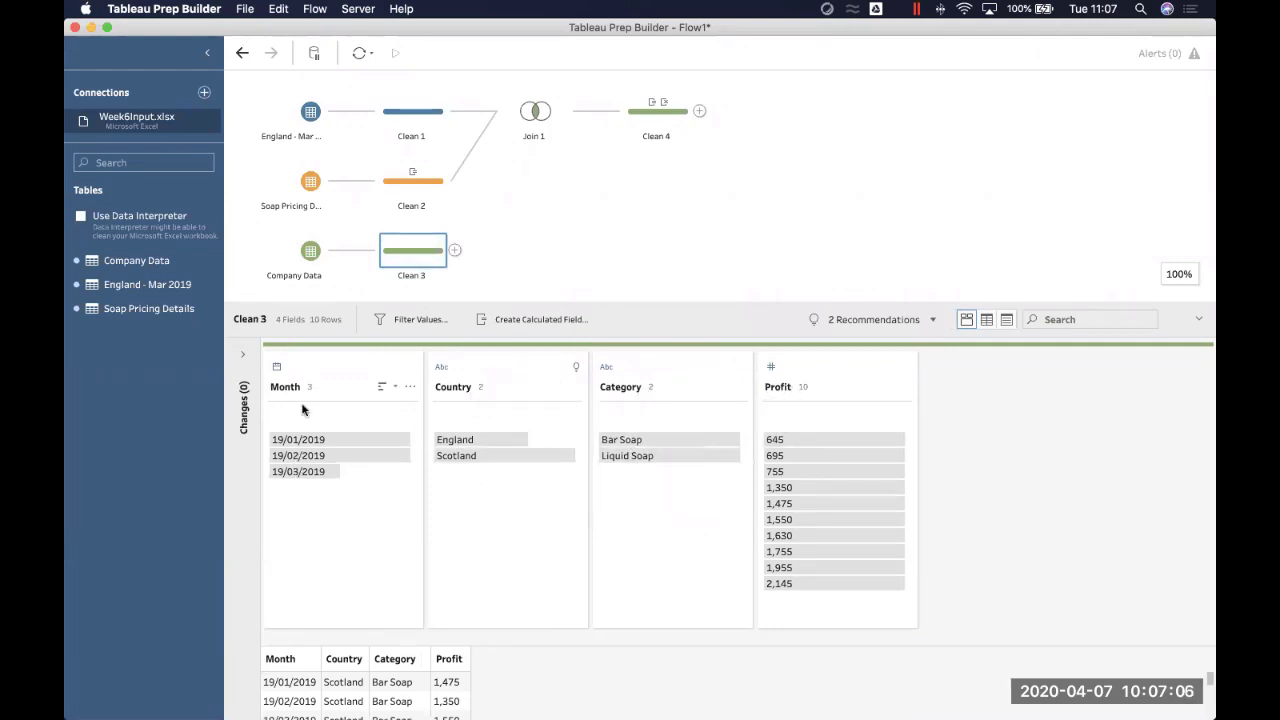
{"action": "left_click", "coordinate": [643, 131]}
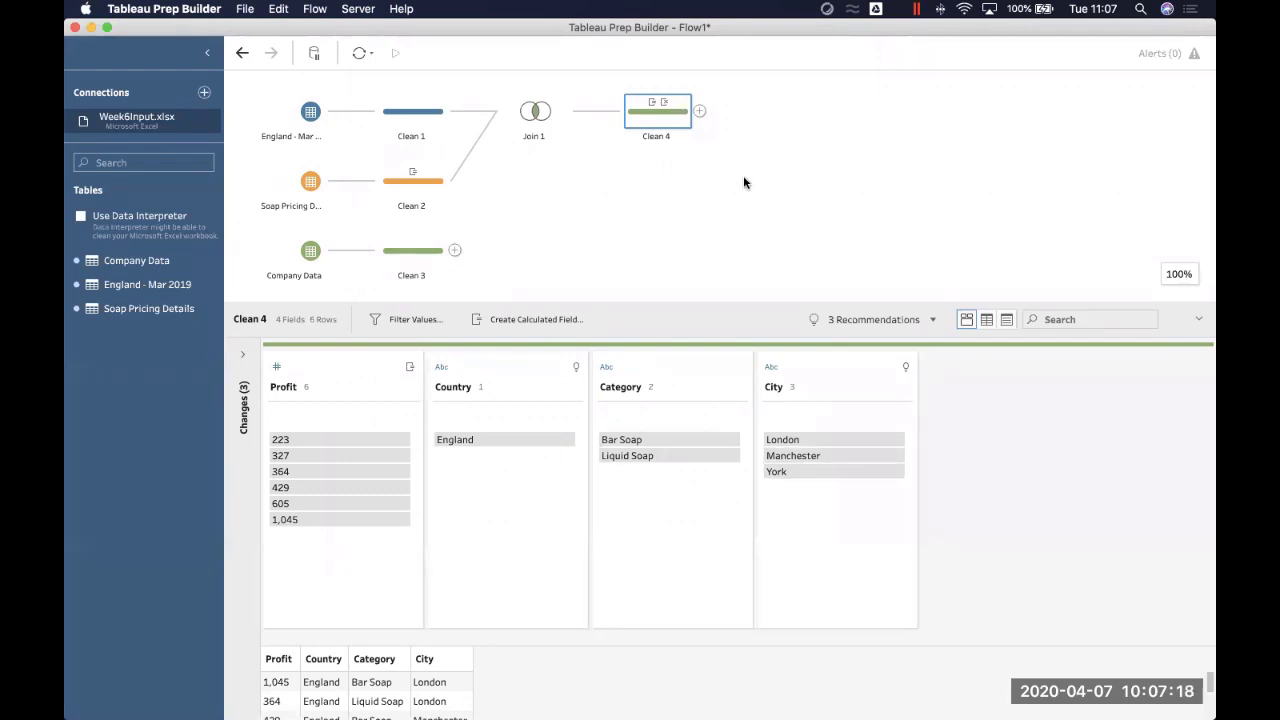
Step: Add an Aggregate step after Clean 4 grouped by Country and Category, summing Profit
{"action": "left_click", "coordinate": [700, 112]}
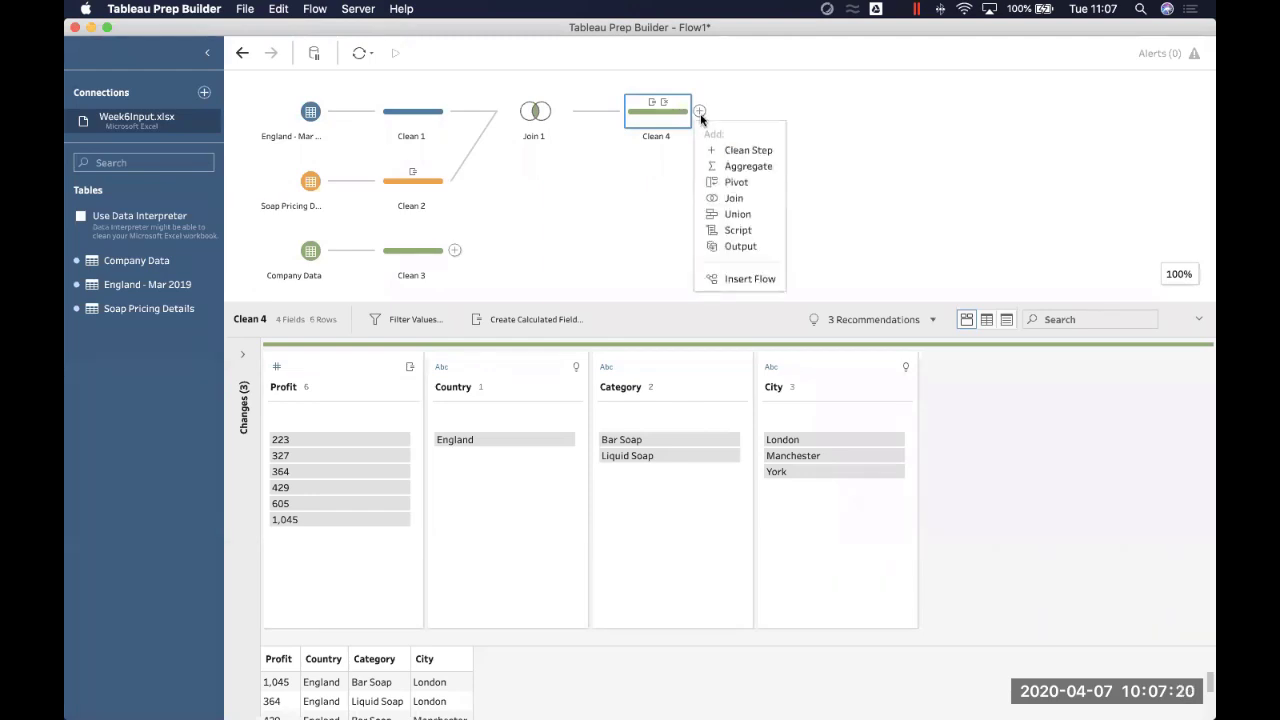
{"action": "left_click", "coordinate": [742, 166]}
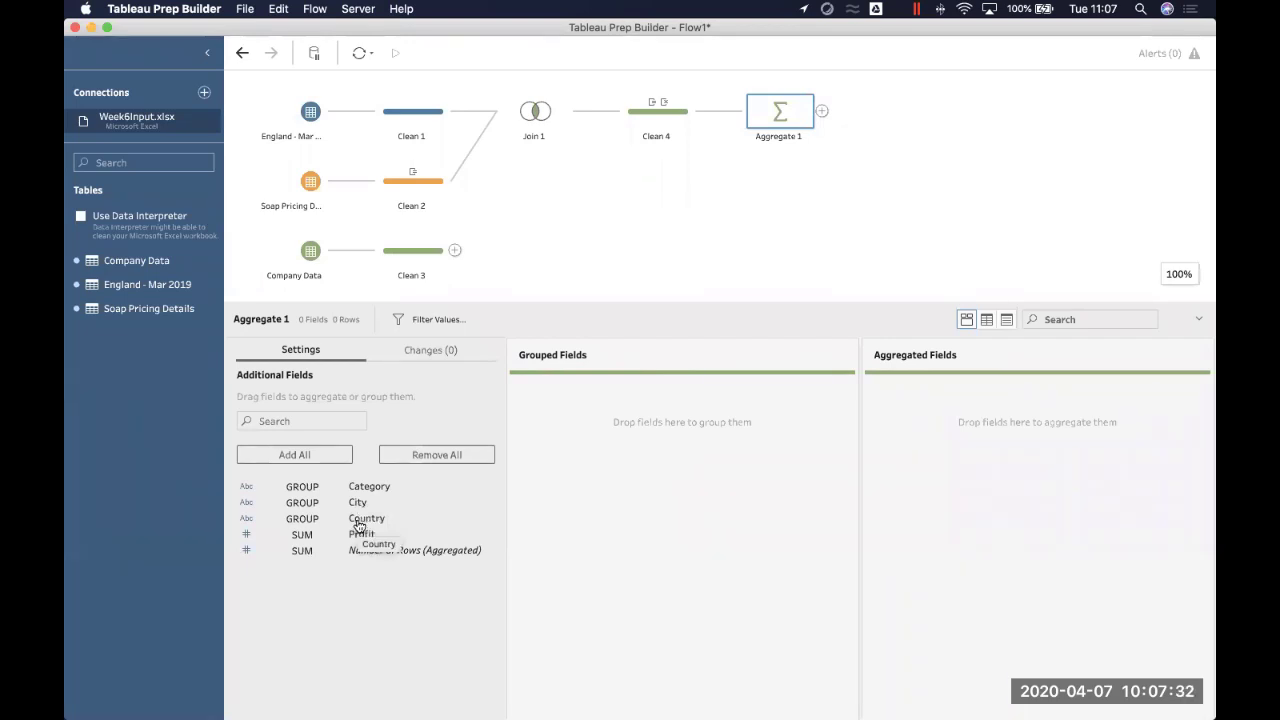
{"action": "left_click_drag", "start_coordinate": [362, 518], "coordinate": [610, 464]}
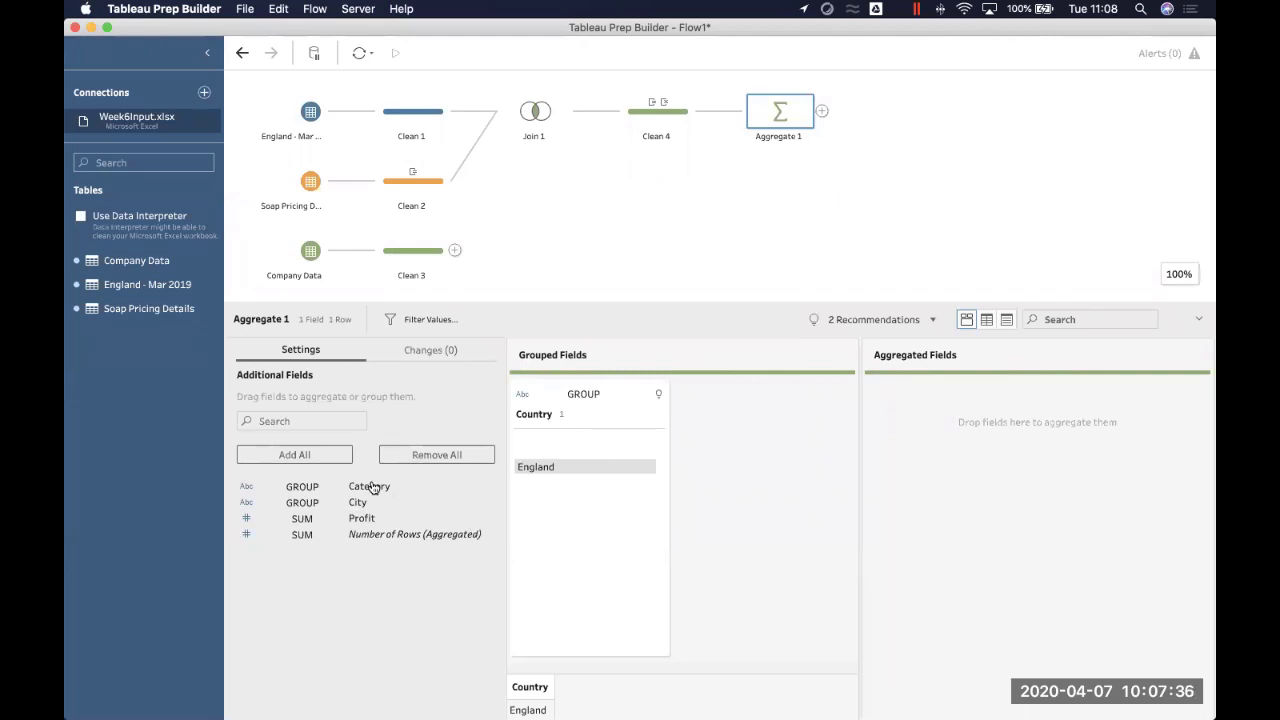
{"action": "left_click_drag", "start_coordinate": [372, 487], "coordinate": [717, 462]}
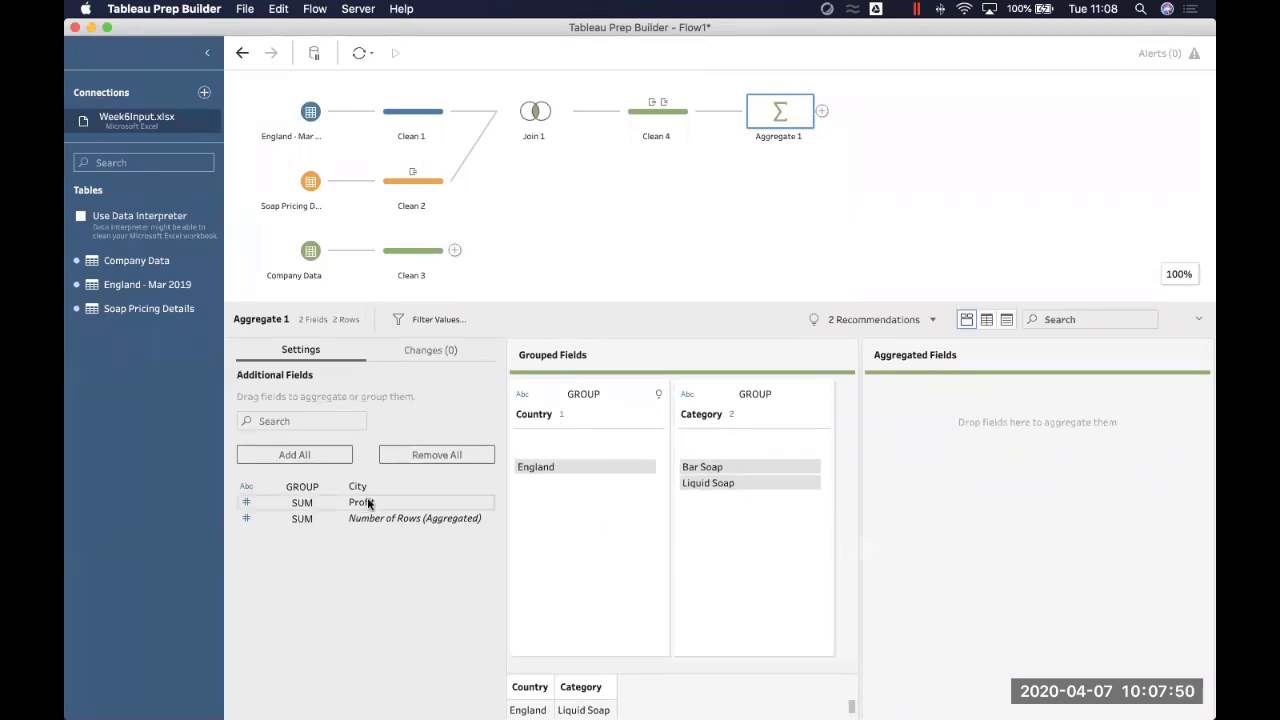
{"action": "left_click_drag", "start_coordinate": [365, 503], "coordinate": [981, 428]}
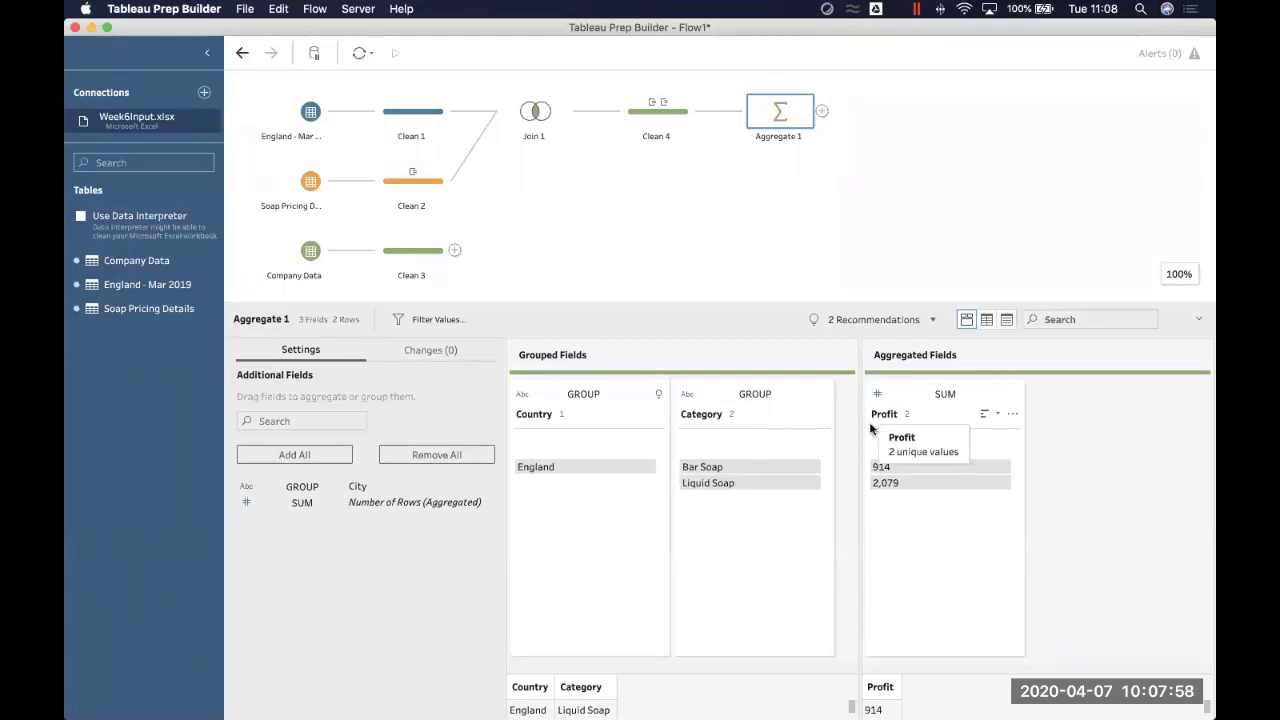
Step: Check the Bar Soap and Liquid Soap profit groups, then remove Category from grouping
{"action": "mouse_move", "coordinate": [876, 485]}
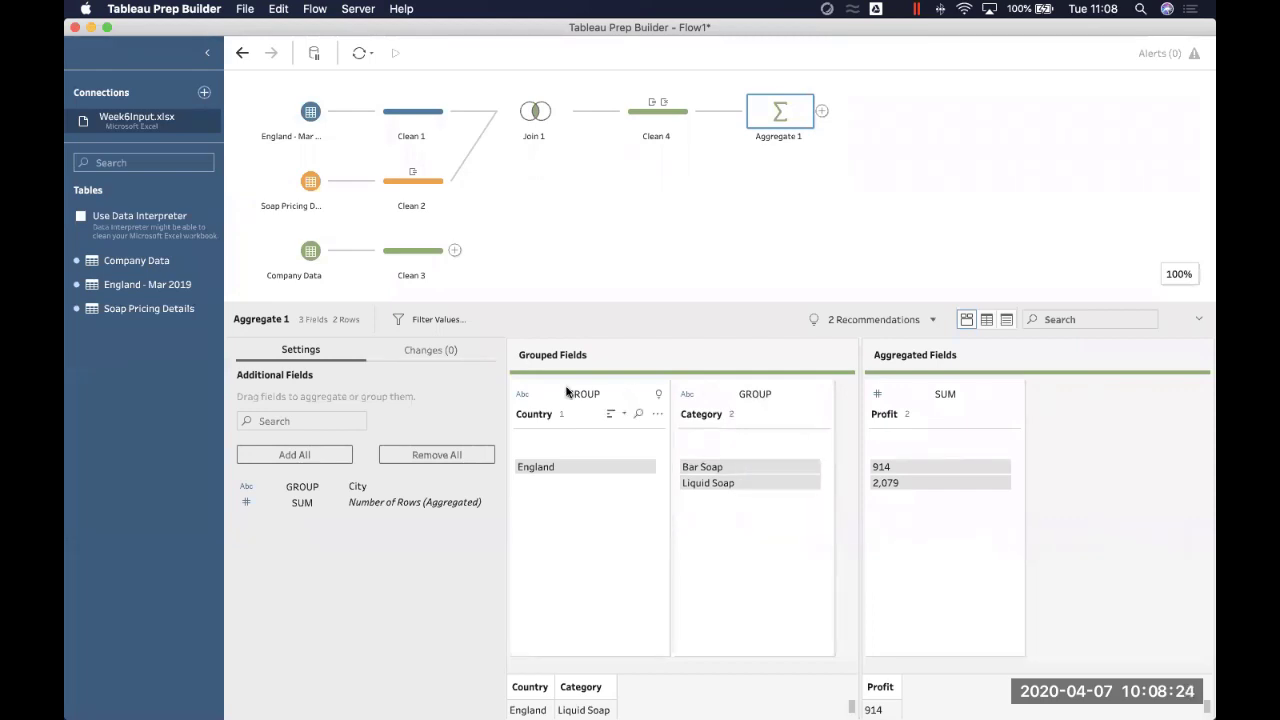
{"action": "mouse_move", "coordinate": [611, 463]}
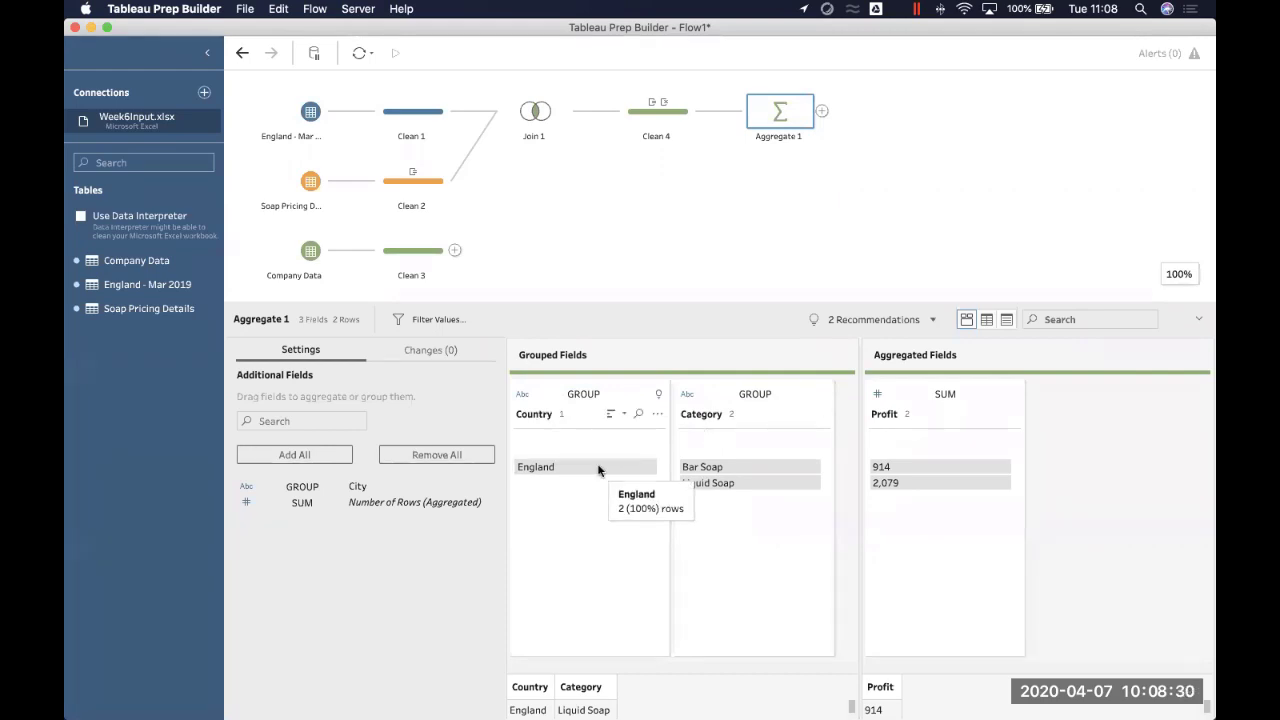
{"action": "left_click", "coordinate": [710, 468]}
{"action": "left_click", "coordinate": [706, 482]}
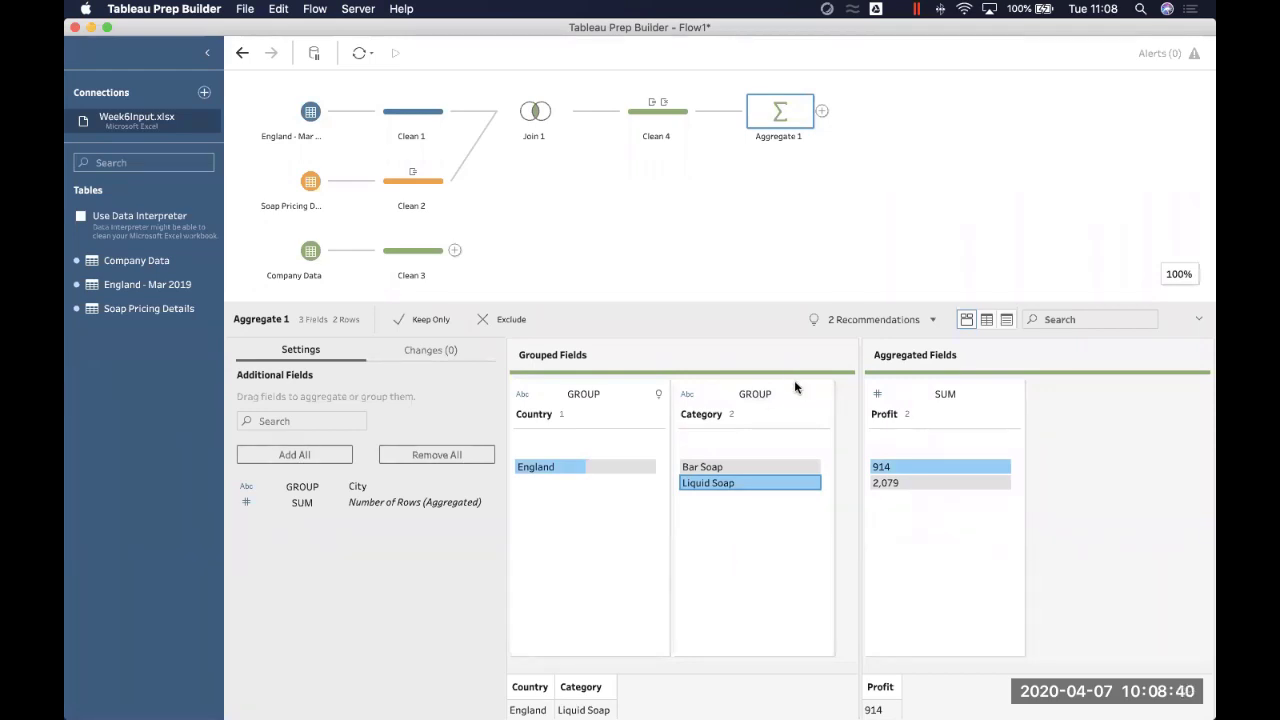
{"action": "left_click_drag", "start_coordinate": [794, 383], "coordinate": [386, 545]}
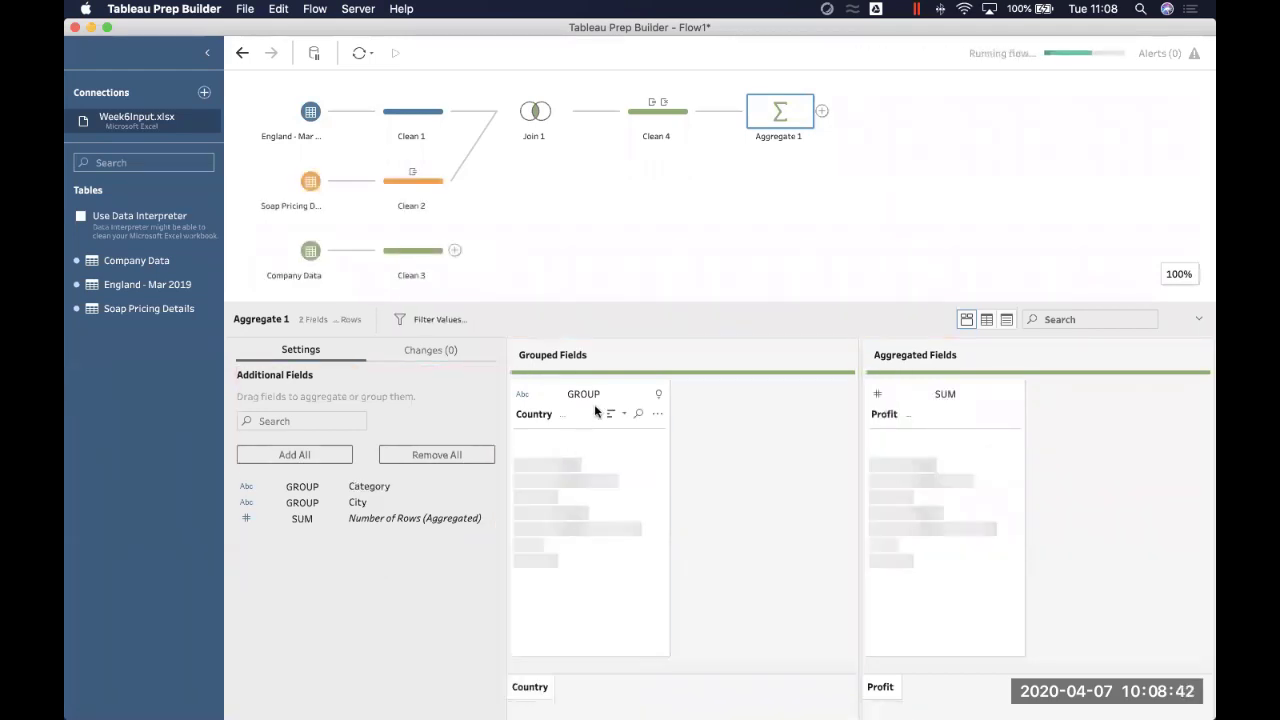
Step: Regroup Aggregate 1 by Country and Category, giving summed Profit of 914 and 2,079
{"action": "left_click_drag", "start_coordinate": [620, 395], "coordinate": [450, 557]}
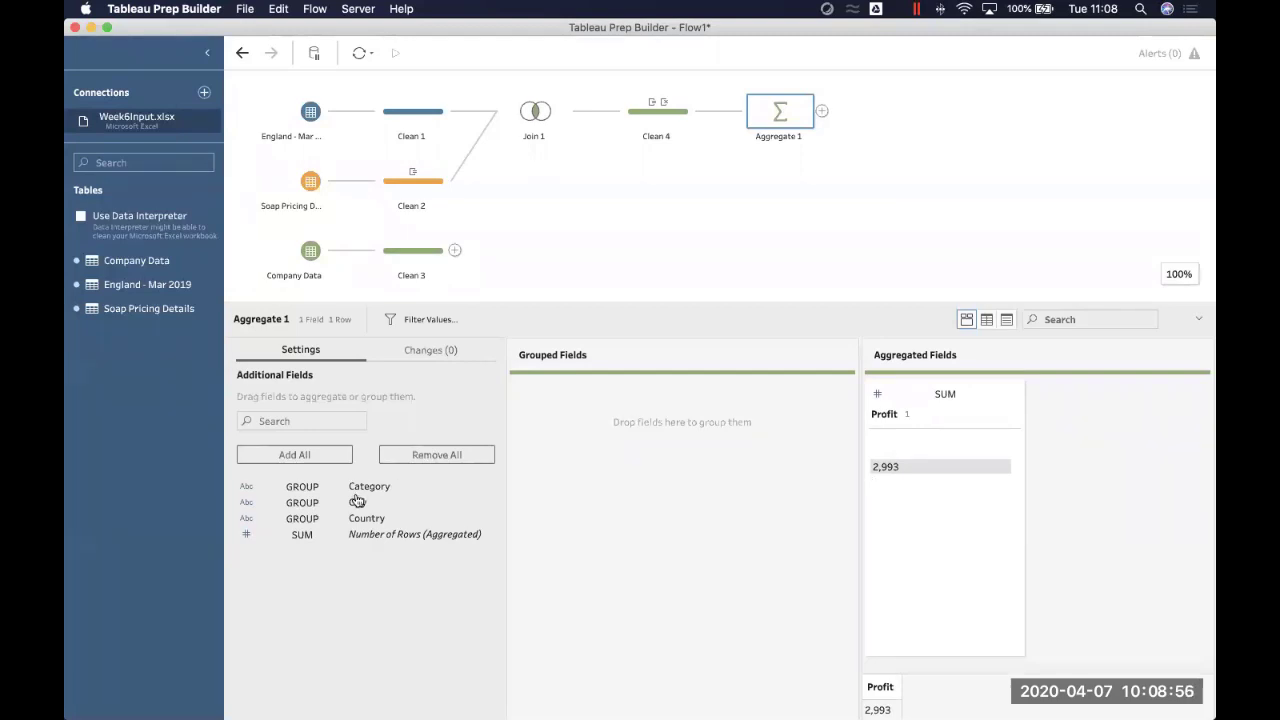
{"action": "left_click_drag", "start_coordinate": [349, 517], "coordinate": [540, 435]}
{"action": "left_click_drag", "start_coordinate": [388, 492], "coordinate": [740, 460]}
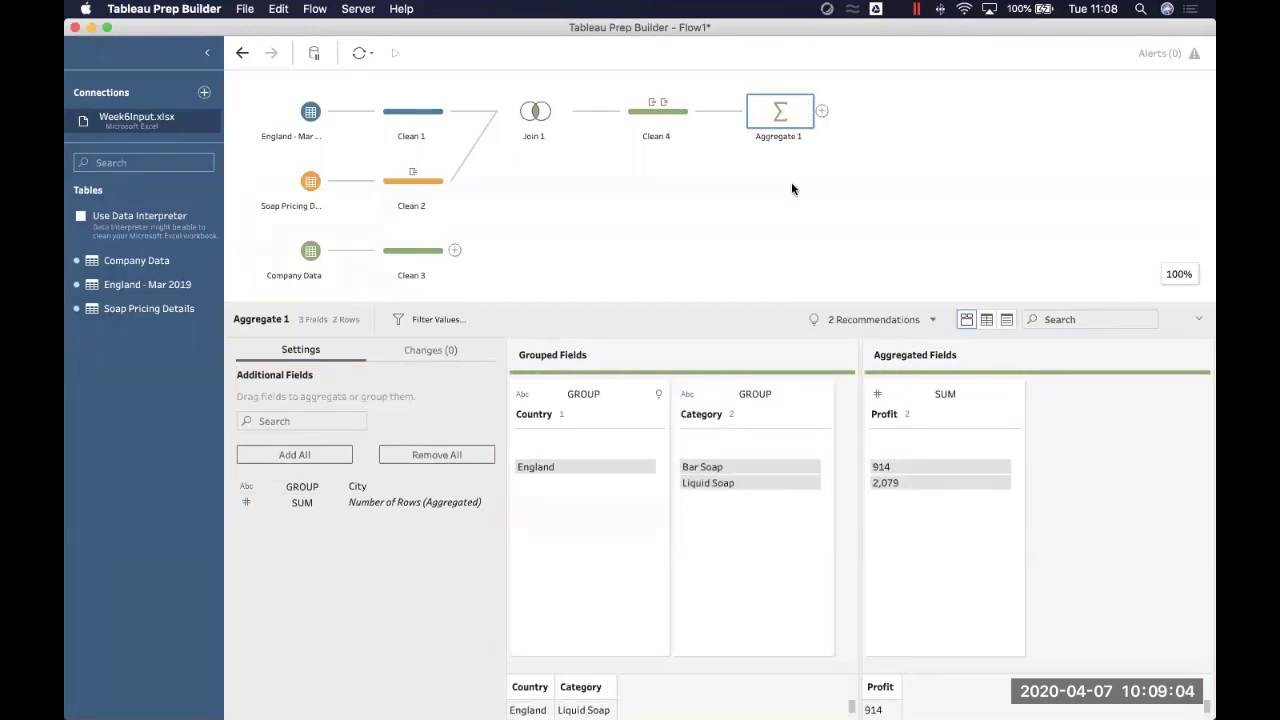
{"action": "left_click", "coordinate": [952, 394]}
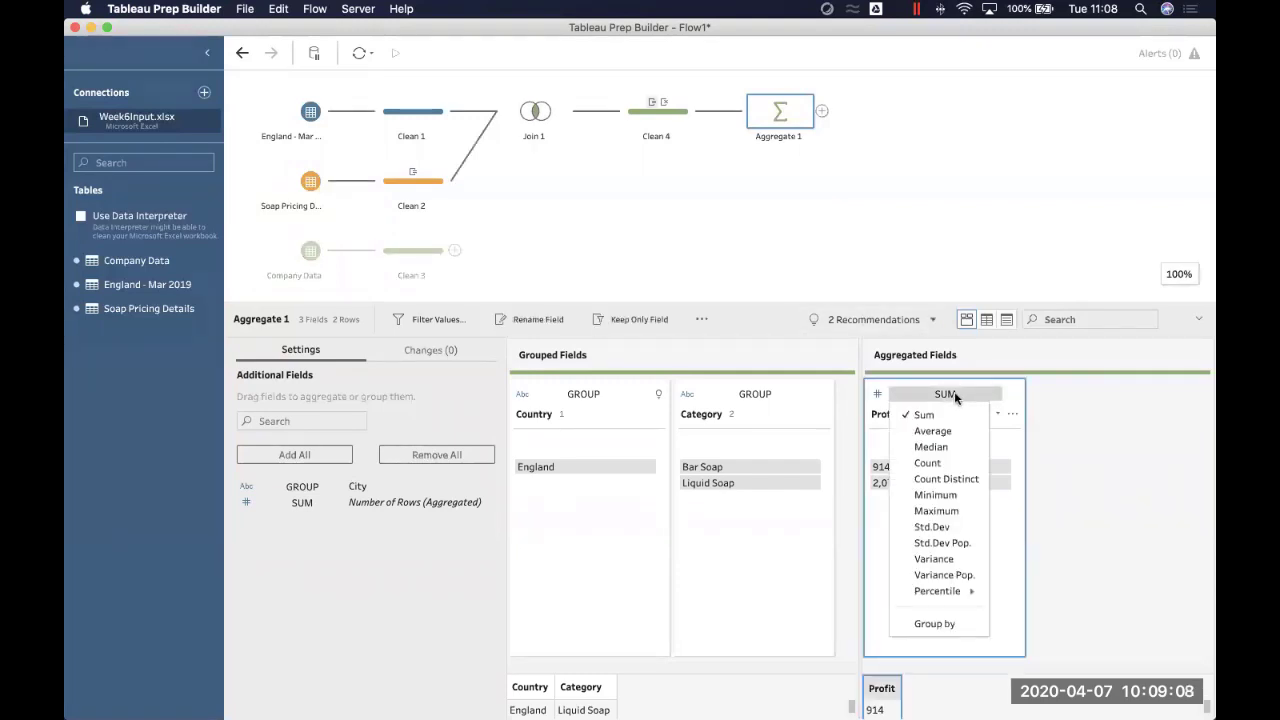
{"action": "left_click", "coordinate": [311, 521]}
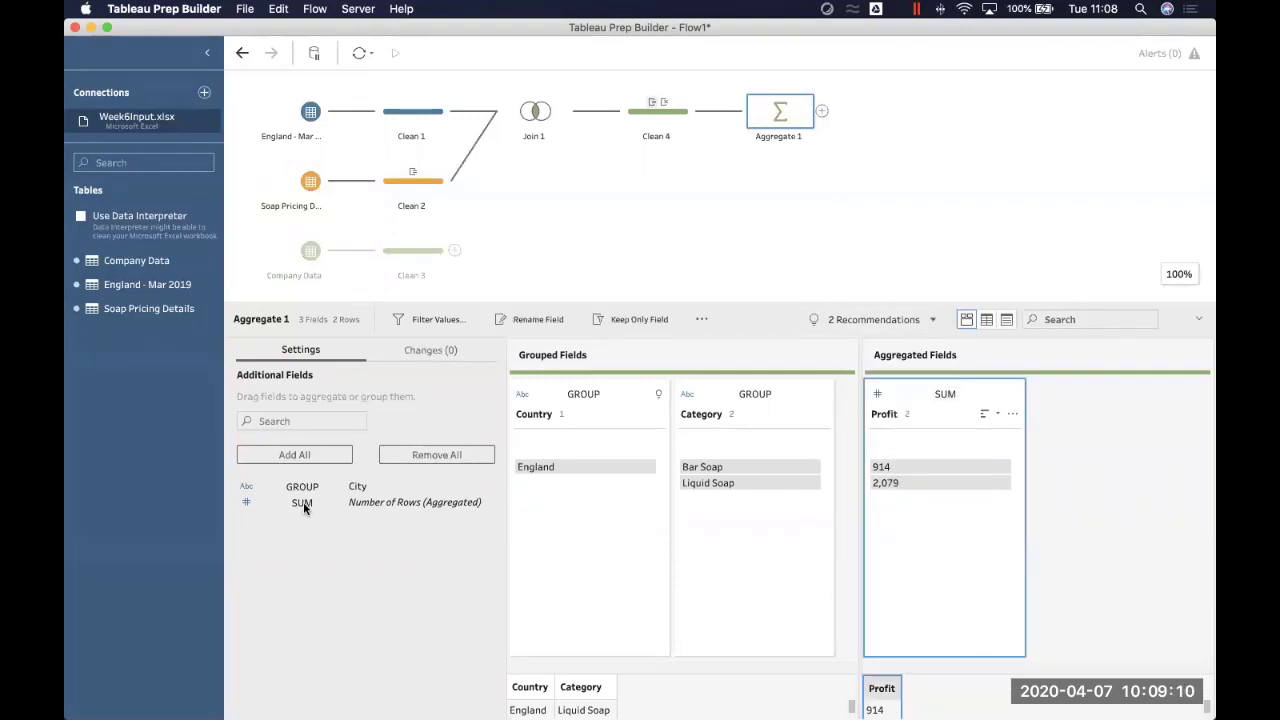
{"action": "left_click", "coordinate": [303, 502]}
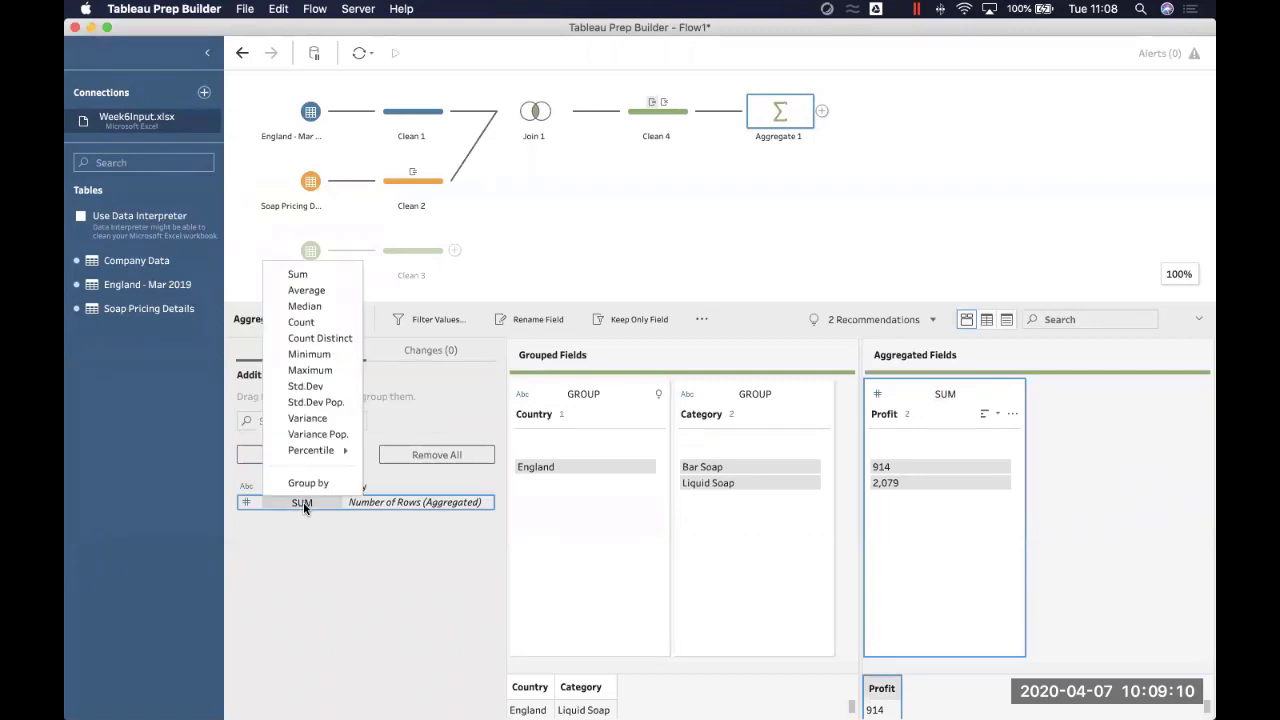
{"action": "left_click", "coordinate": [314, 292]}
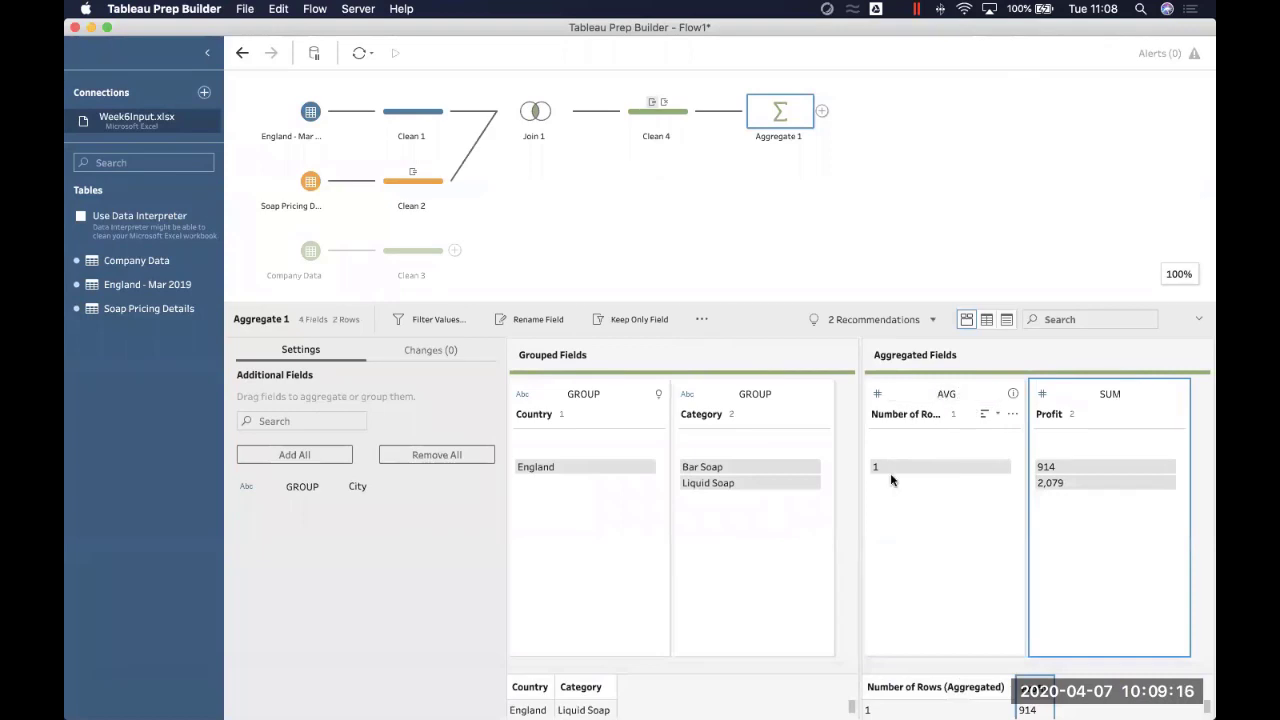
{"action": "left_click", "coordinate": [1013, 414]}
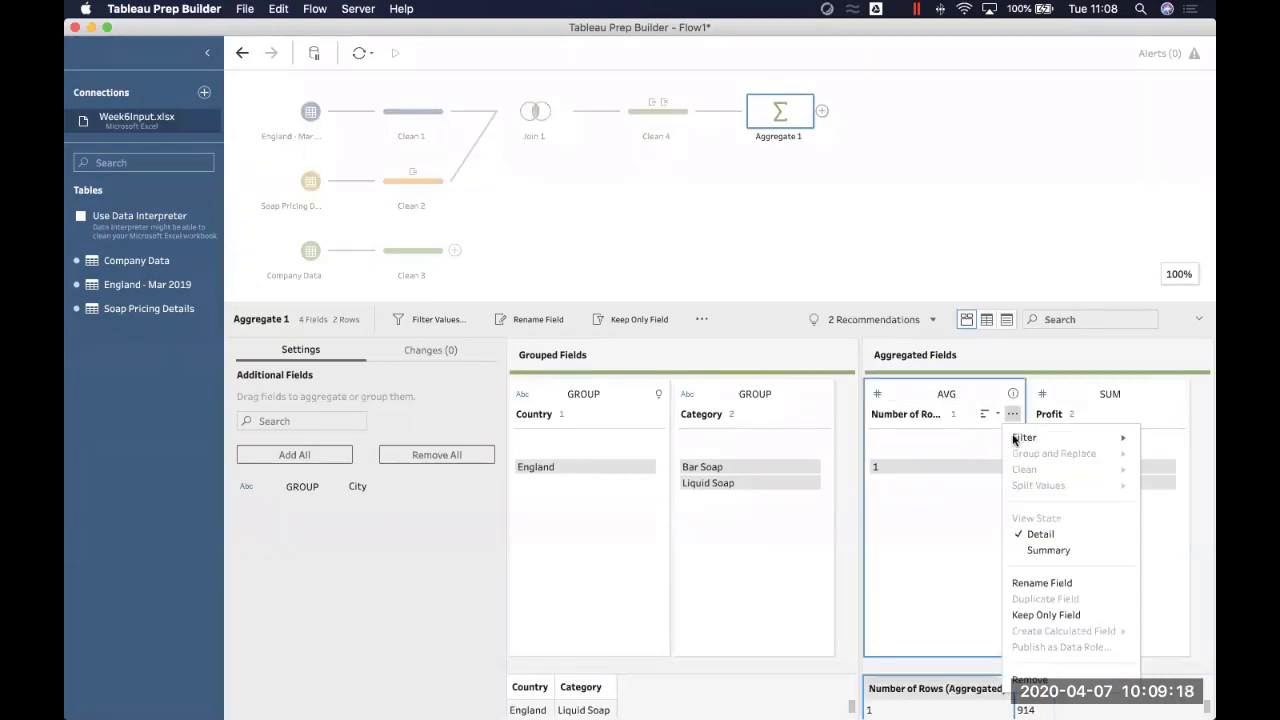
{"action": "left_click", "coordinate": [1030, 679]}
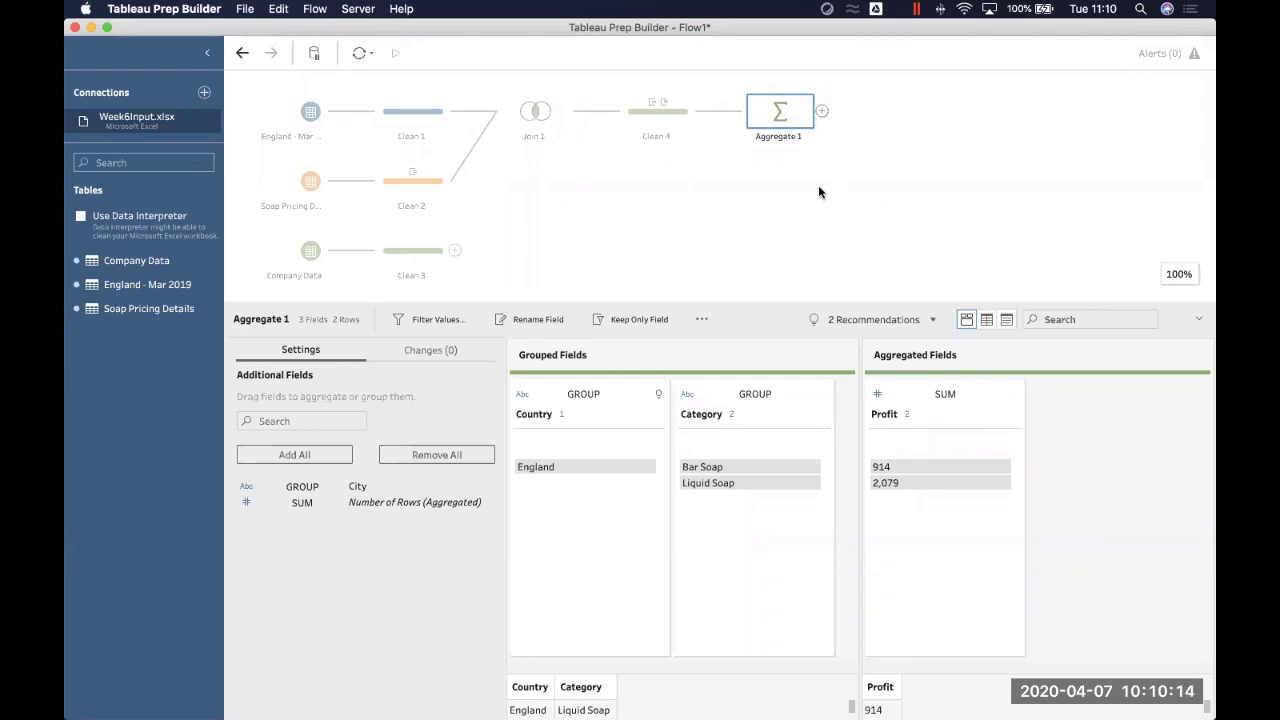
Step: Add a Clean 5 step after Aggregate 1
{"action": "left_click", "coordinate": [821, 111]}
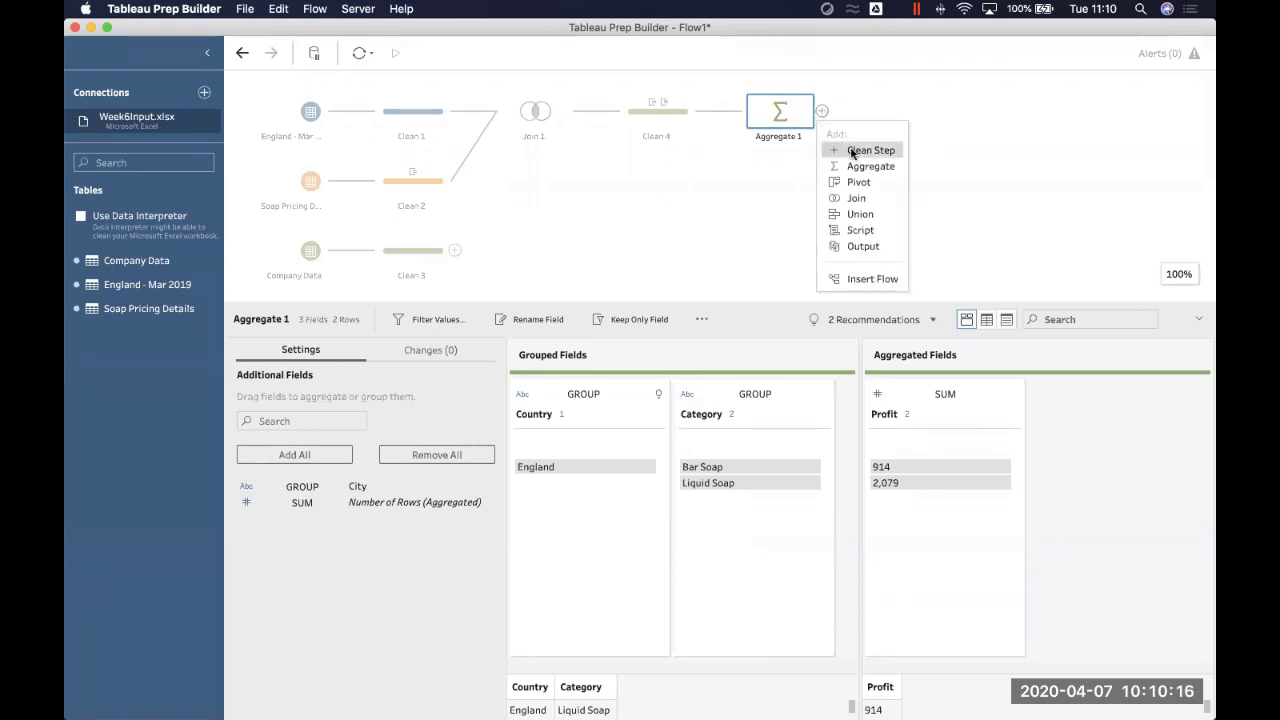
{"action": "left_click", "coordinate": [852, 152]}
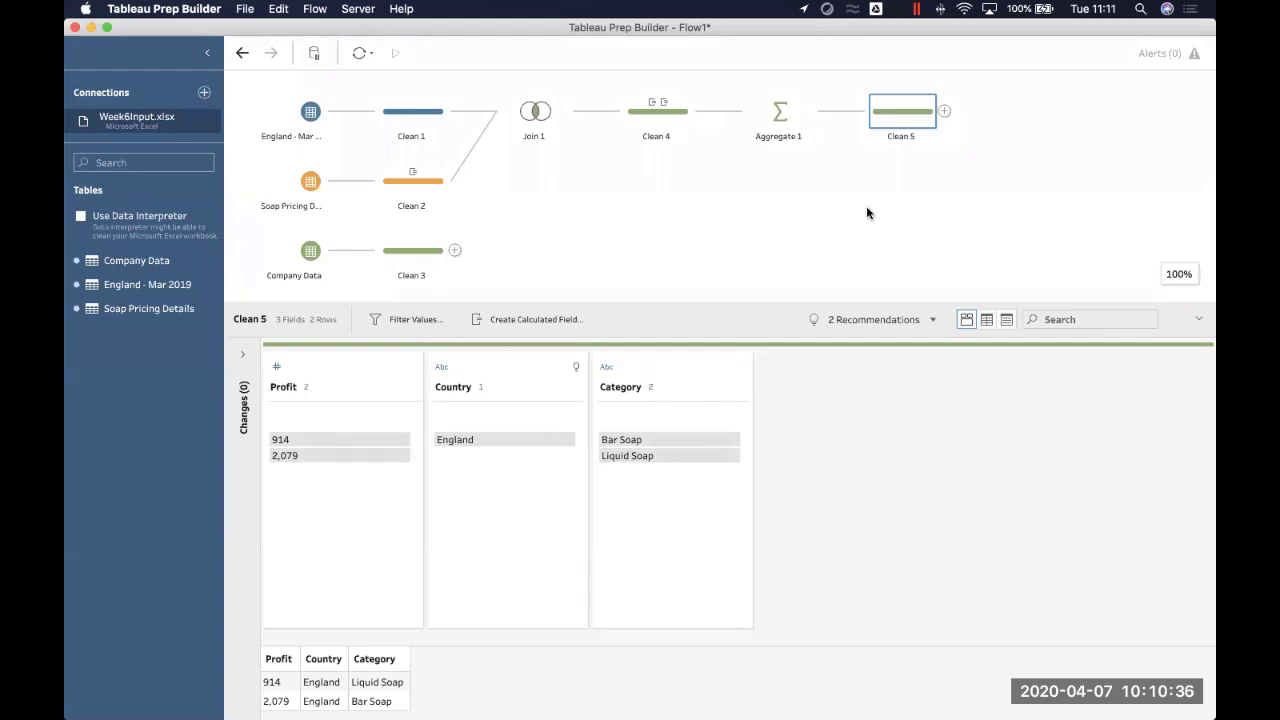
Step: Create a calculated field named Month with the formula date('19/03/2019') in Clean 5
{"action": "left_click", "coordinate": [530, 320]}
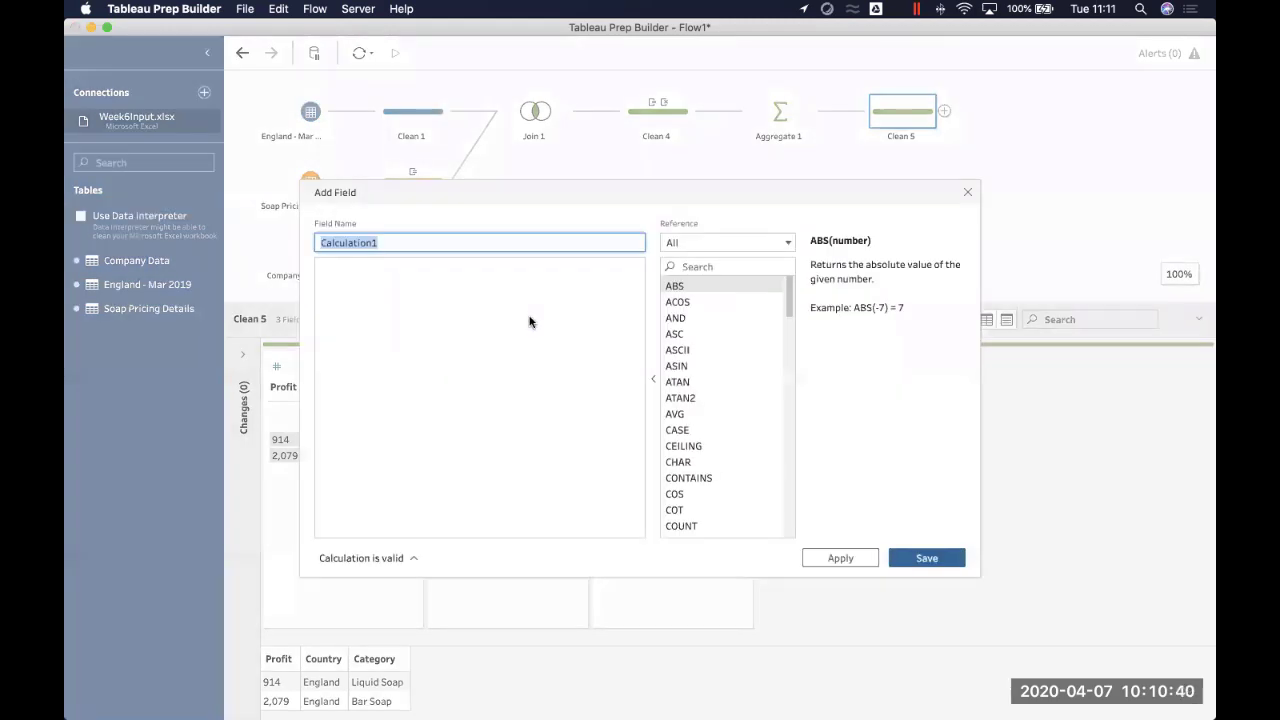
{"action": "type", "text": "Month"}
{"action": "left_click", "coordinate": [379, 338]}
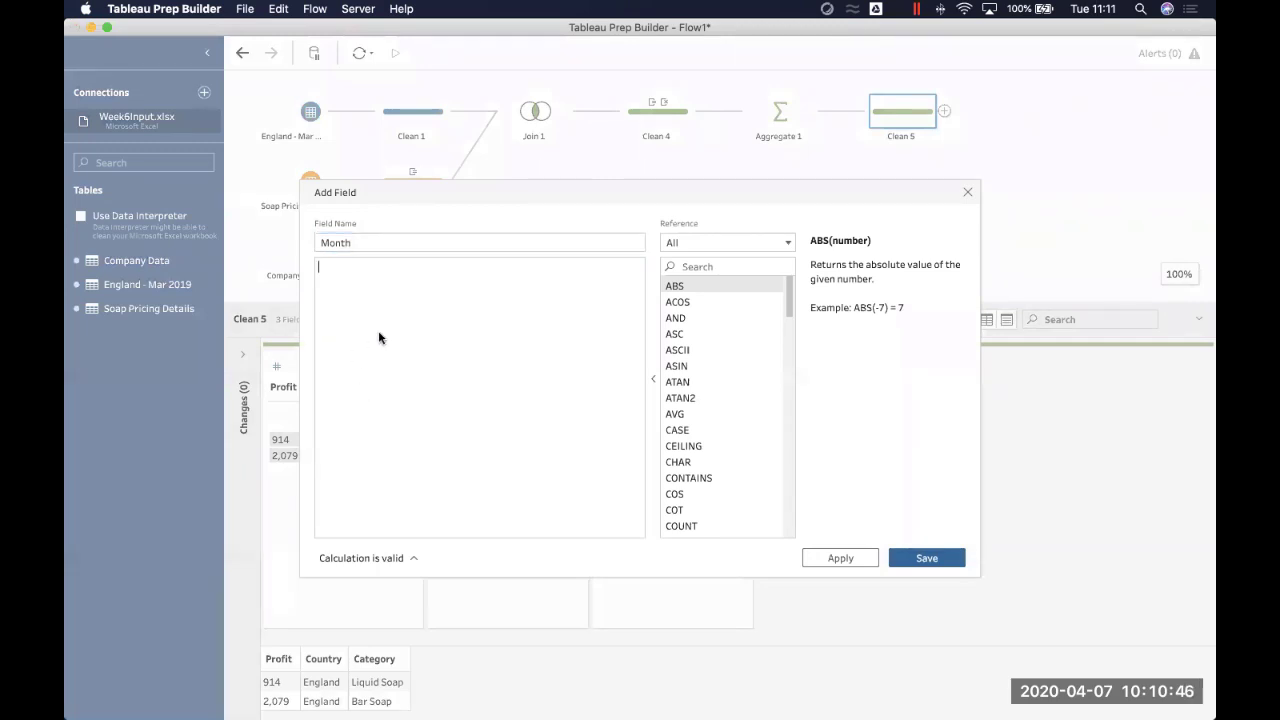
{"action": "type", "text": "'19/03/2019'"}
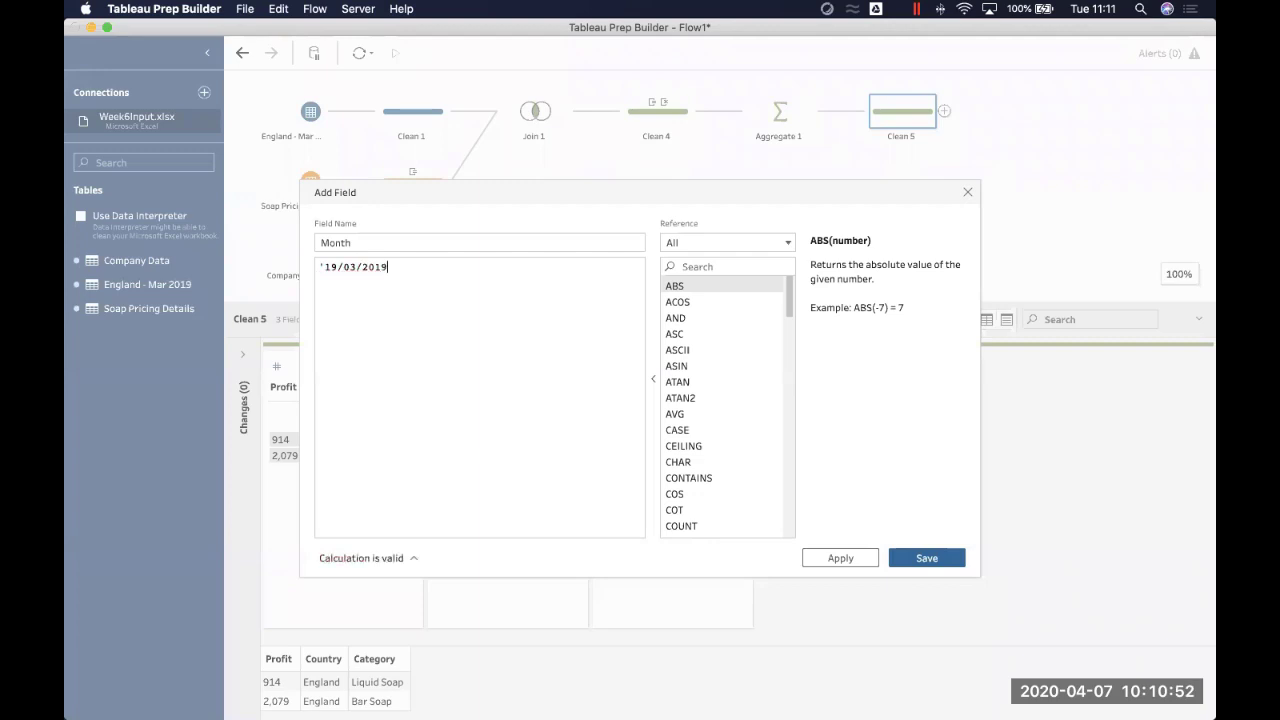
{"action": "left_click", "coordinate": [314, 267]}
{"action": "type", "text": "date("}
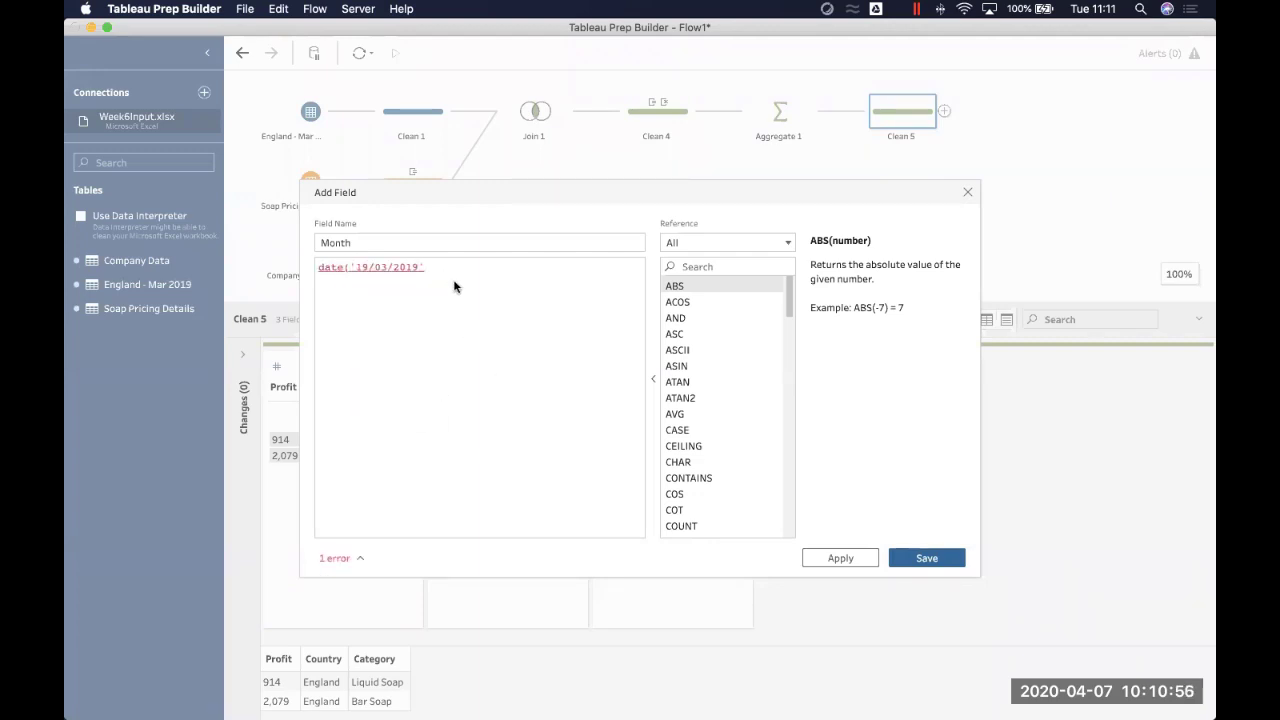
{"action": "left_click", "coordinate": [451, 266]}
{"action": "type", "text": ")"}
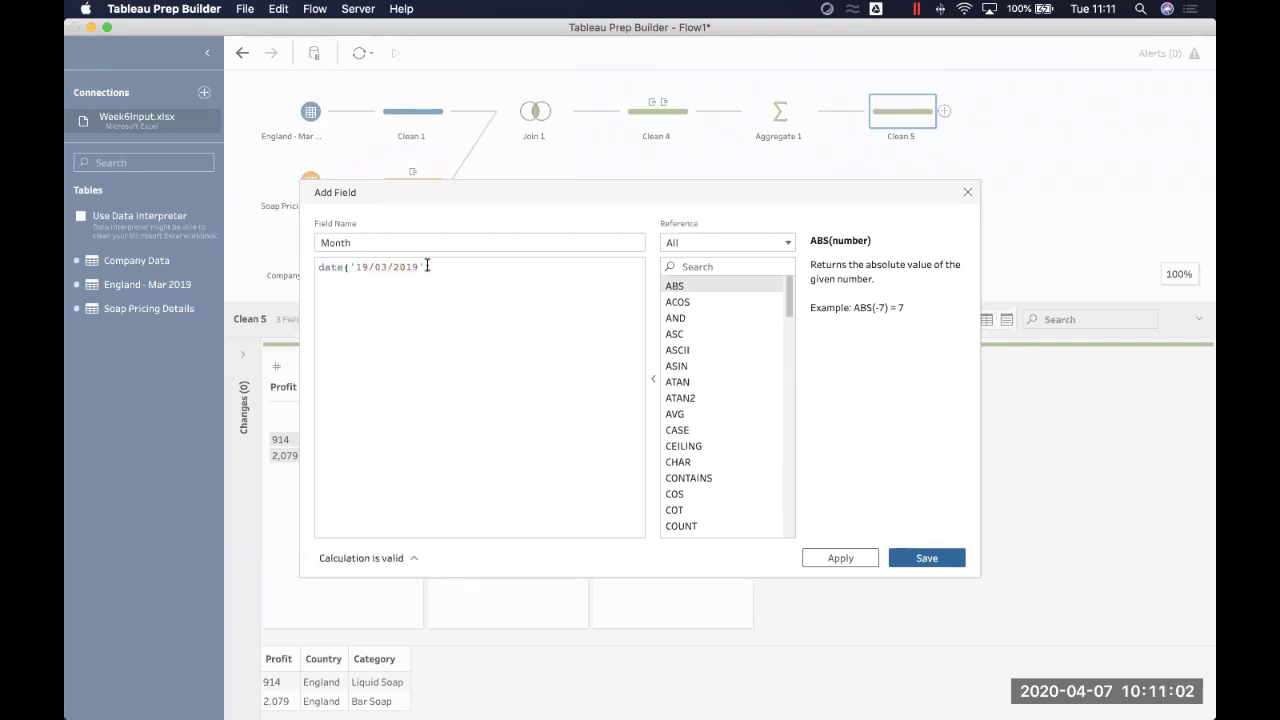
{"action": "left_click", "coordinate": [916, 551]}
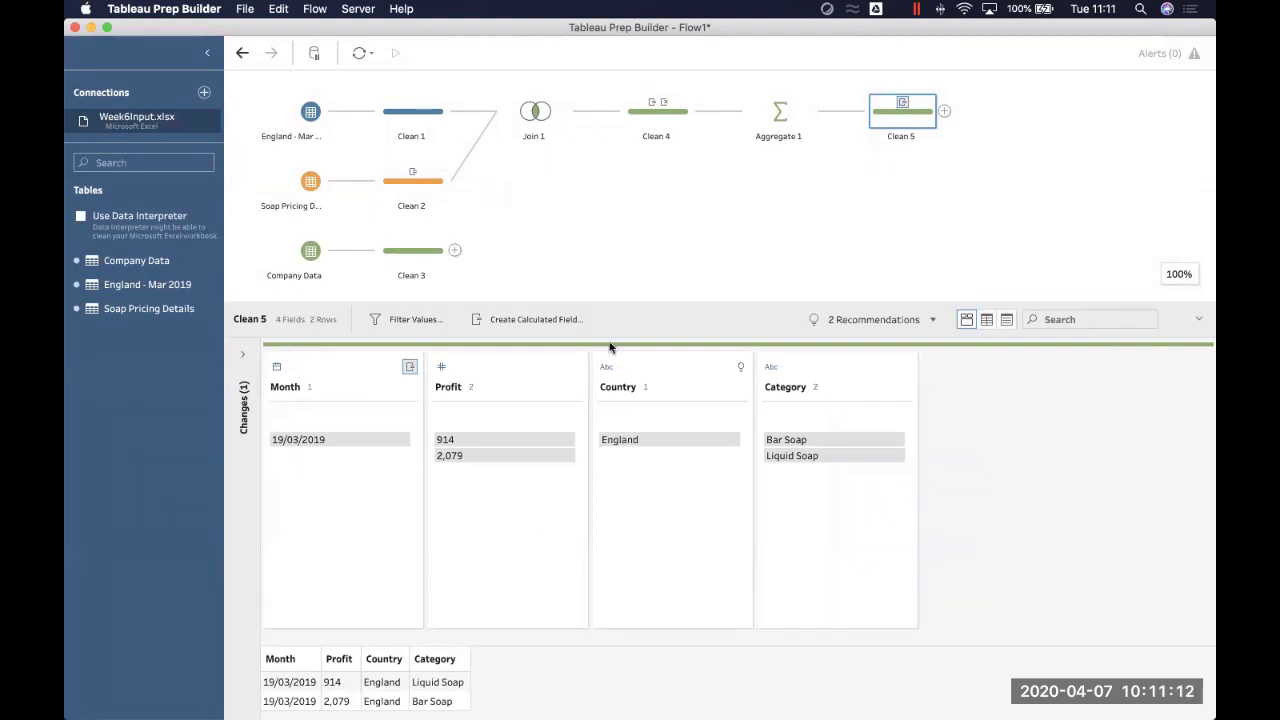
Step: Colour the Company Data and Clean 3 steps dark green
{"action": "left_click_drag", "start_coordinate": [252, 228], "coordinate": [526, 288]}
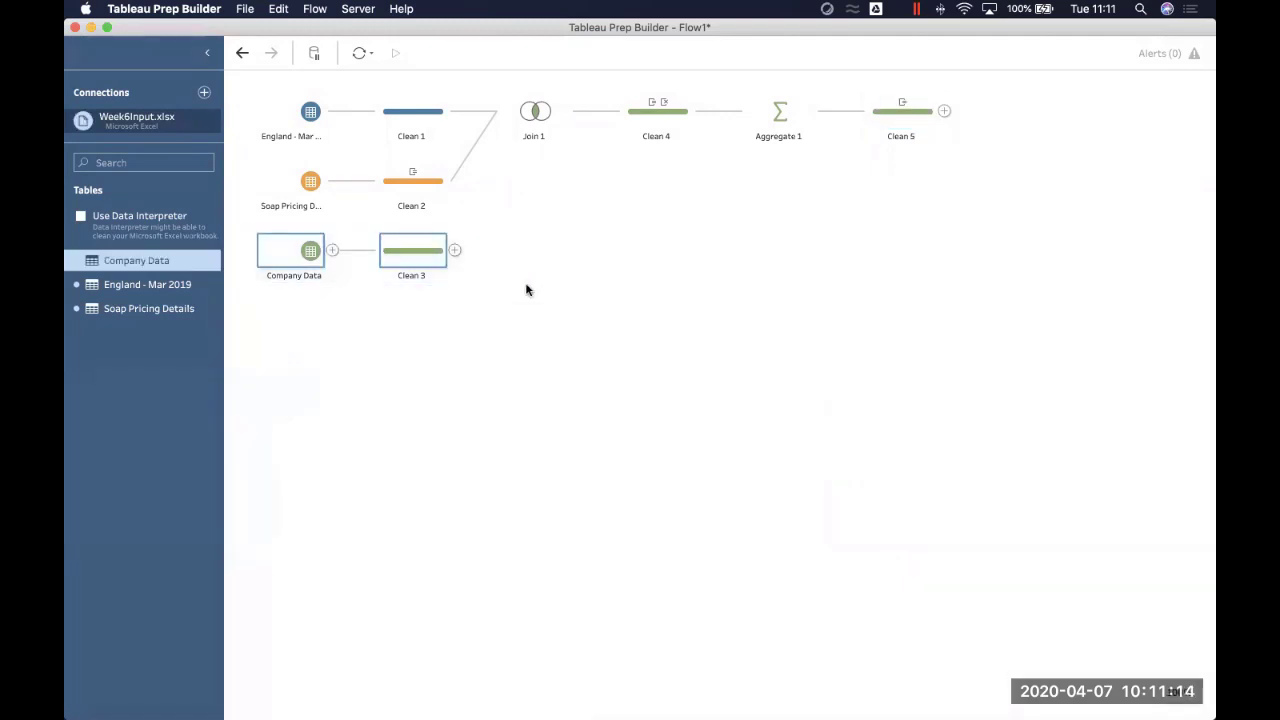
{"action": "right_click", "coordinate": [426, 260]}
{"action": "mouse_move", "coordinate": [440, 282]}
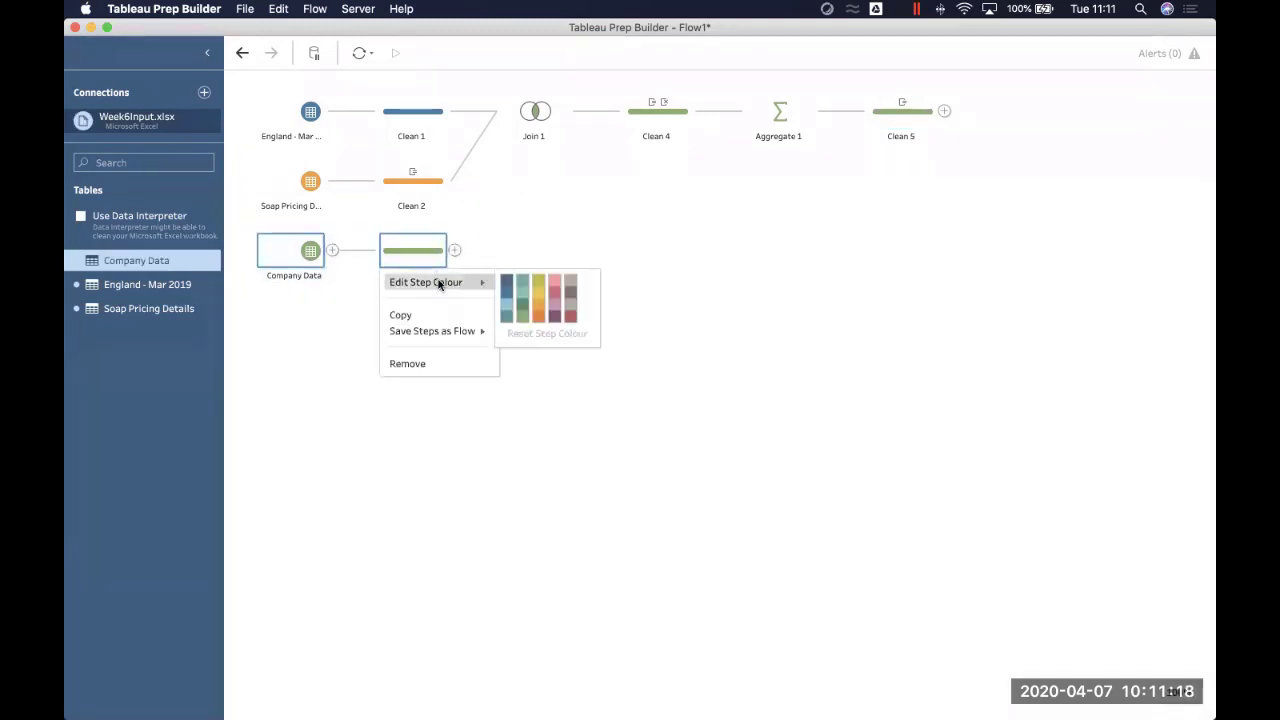
{"action": "left_click", "coordinate": [522, 304]}
{"action": "left_click", "coordinate": [521, 307]}
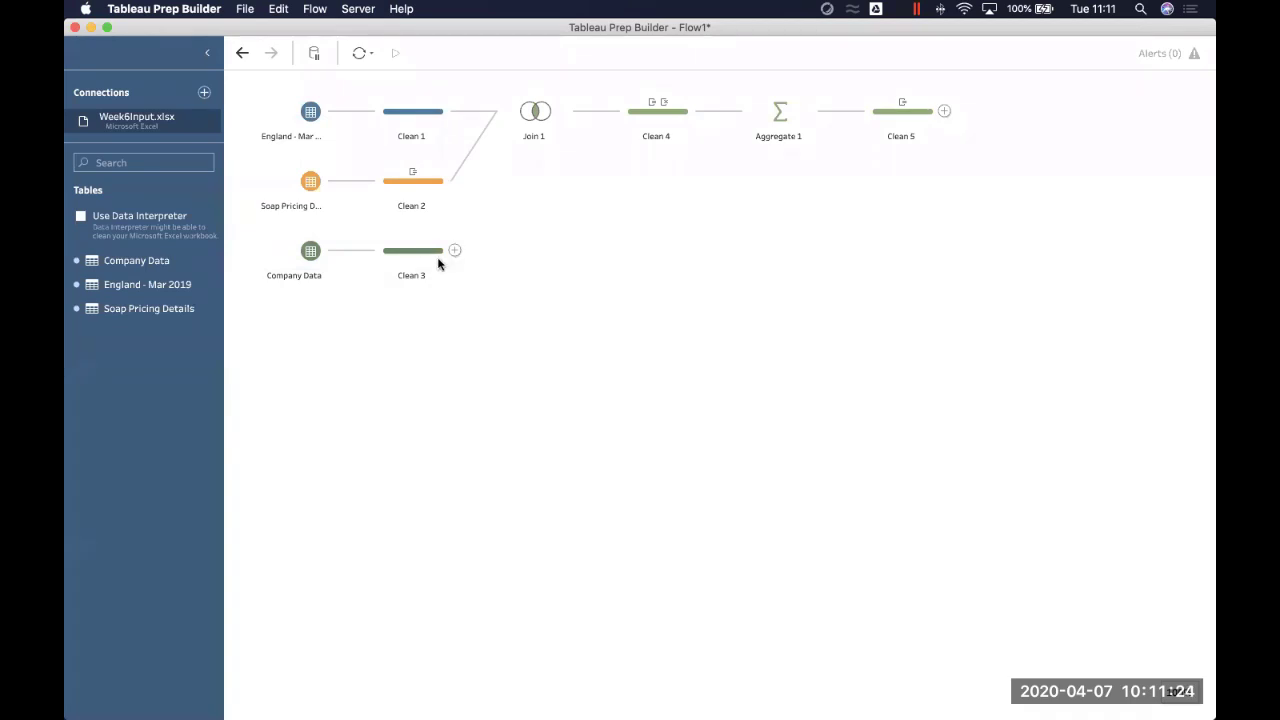
Step: Union Clean 3 with Clean 5 to create Union 1
{"action": "left_click", "coordinate": [430, 260]}
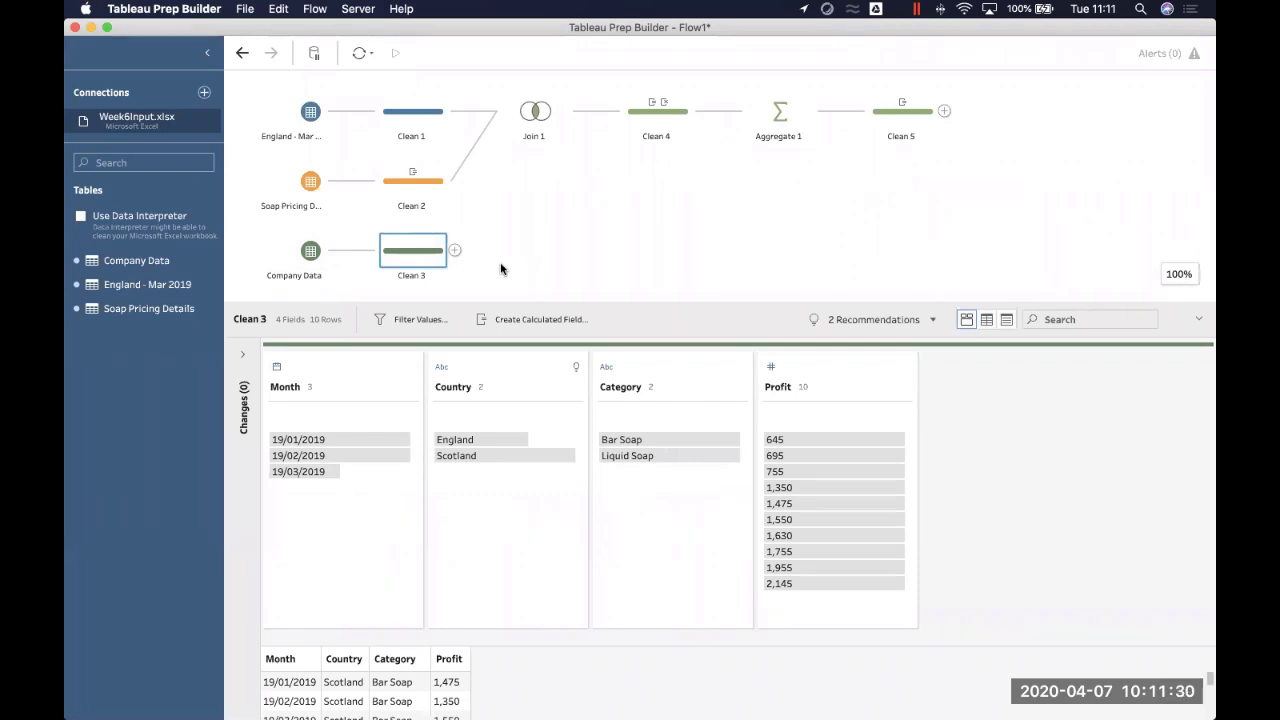
{"action": "left_click_drag", "start_coordinate": [447, 250], "coordinate": [919, 139]}
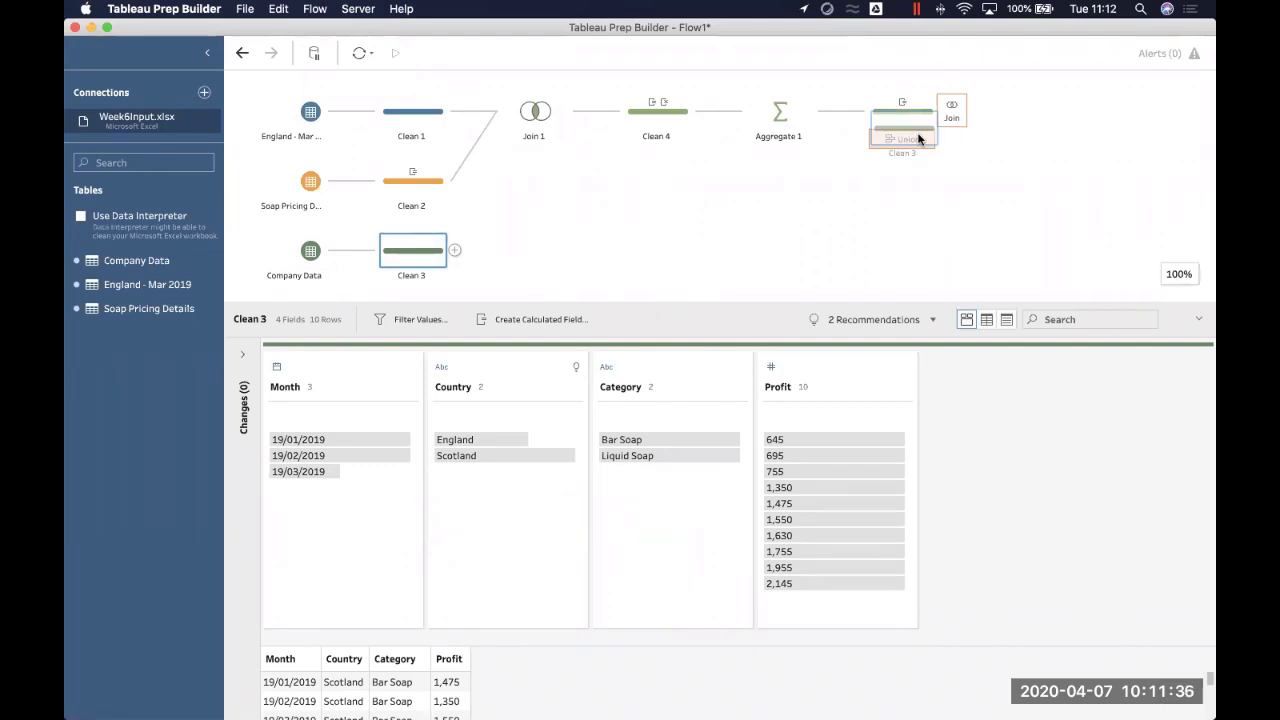
{"action": "left_click_drag", "start_coordinate": [919, 139], "coordinate": [916, 136]}
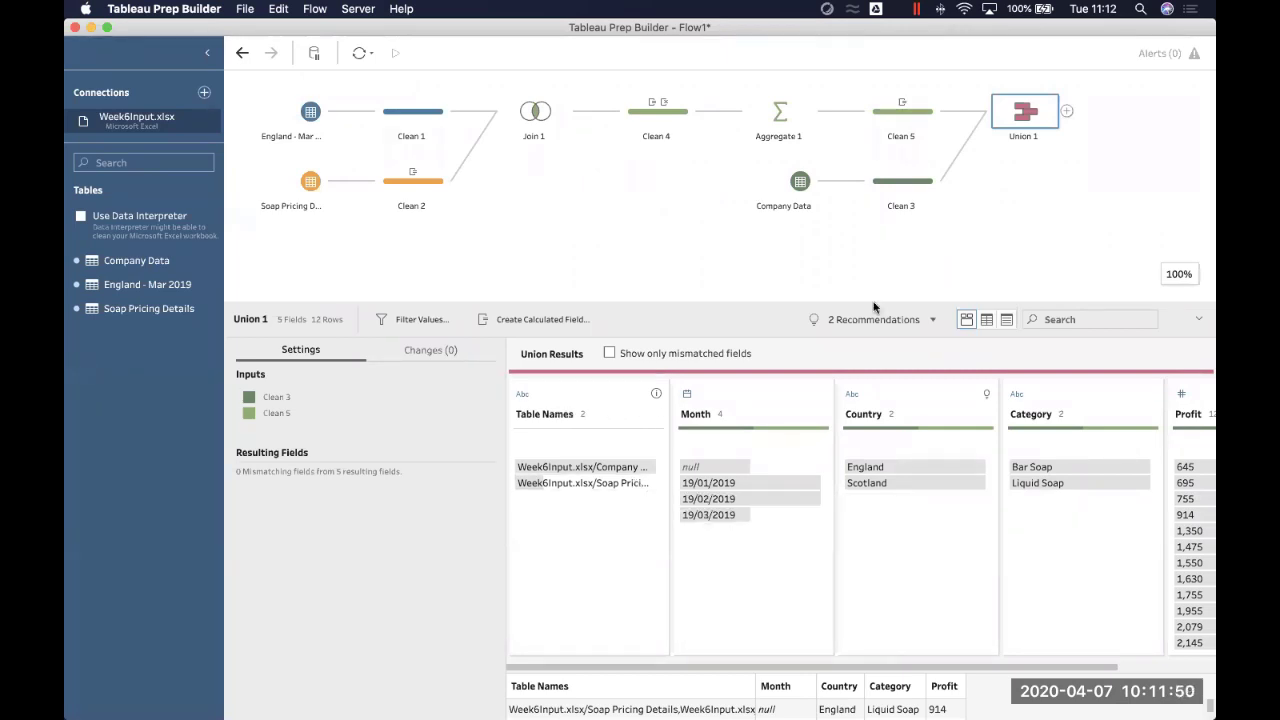
Step: Colour the Union 1 step green
{"action": "right_click", "coordinate": [997, 118]}
{"action": "mouse_move", "coordinate": [1007, 177]}
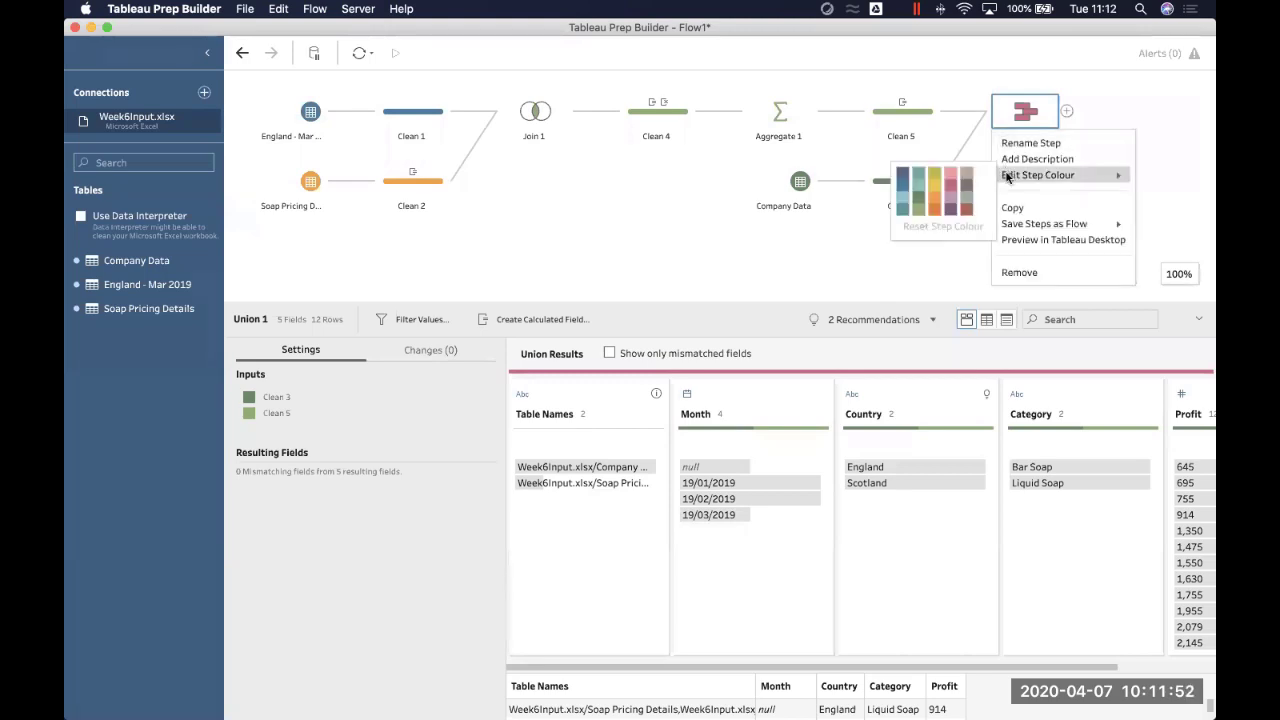
{"action": "left_click", "coordinate": [919, 206]}
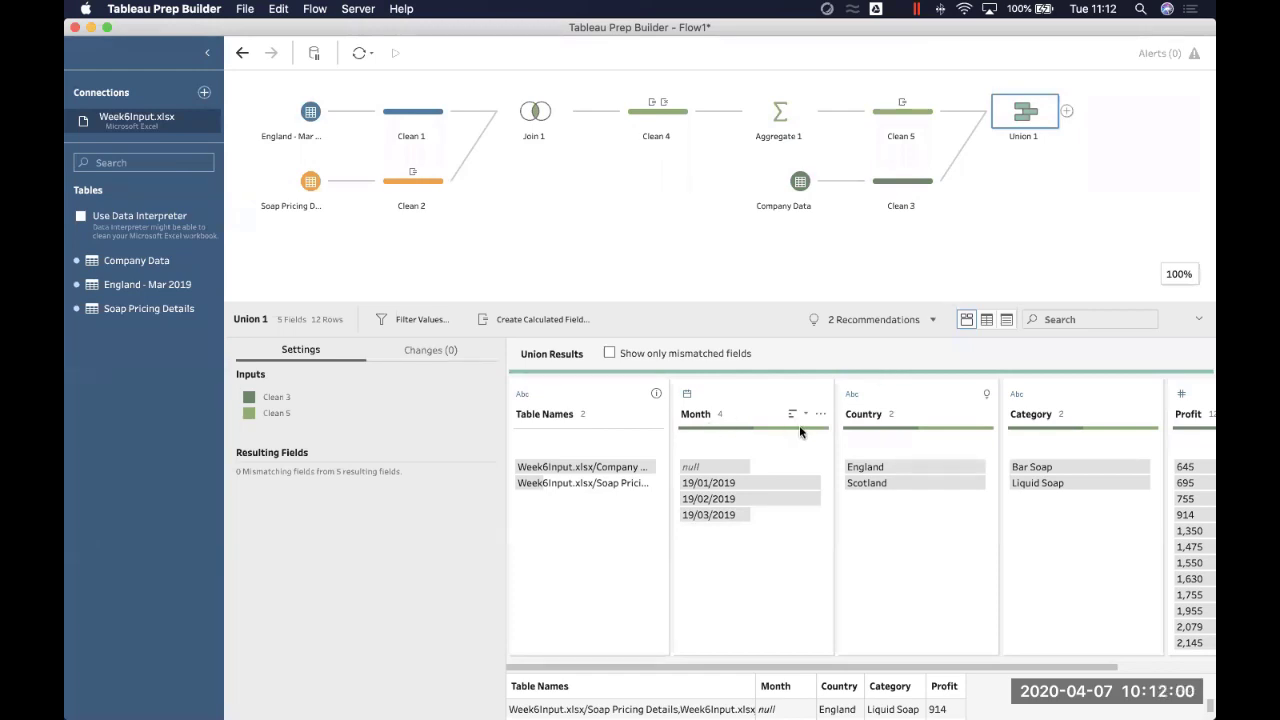
Step: Select Union 1's null Month values and check the Clean 5 and Clean 3 profiles
{"action": "scroll", "coordinate": [943, 546], "scroll_direction": "right", "scroll_amount": 3}
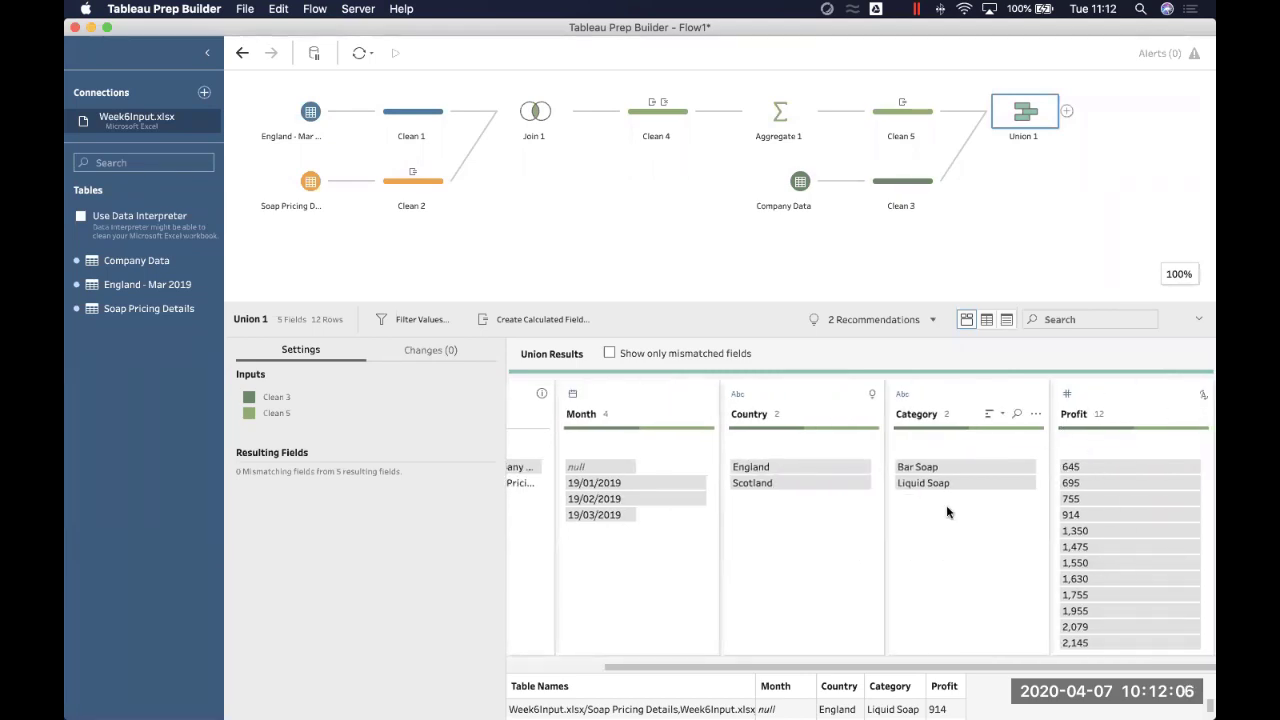
{"action": "left_click", "coordinate": [613, 466]}
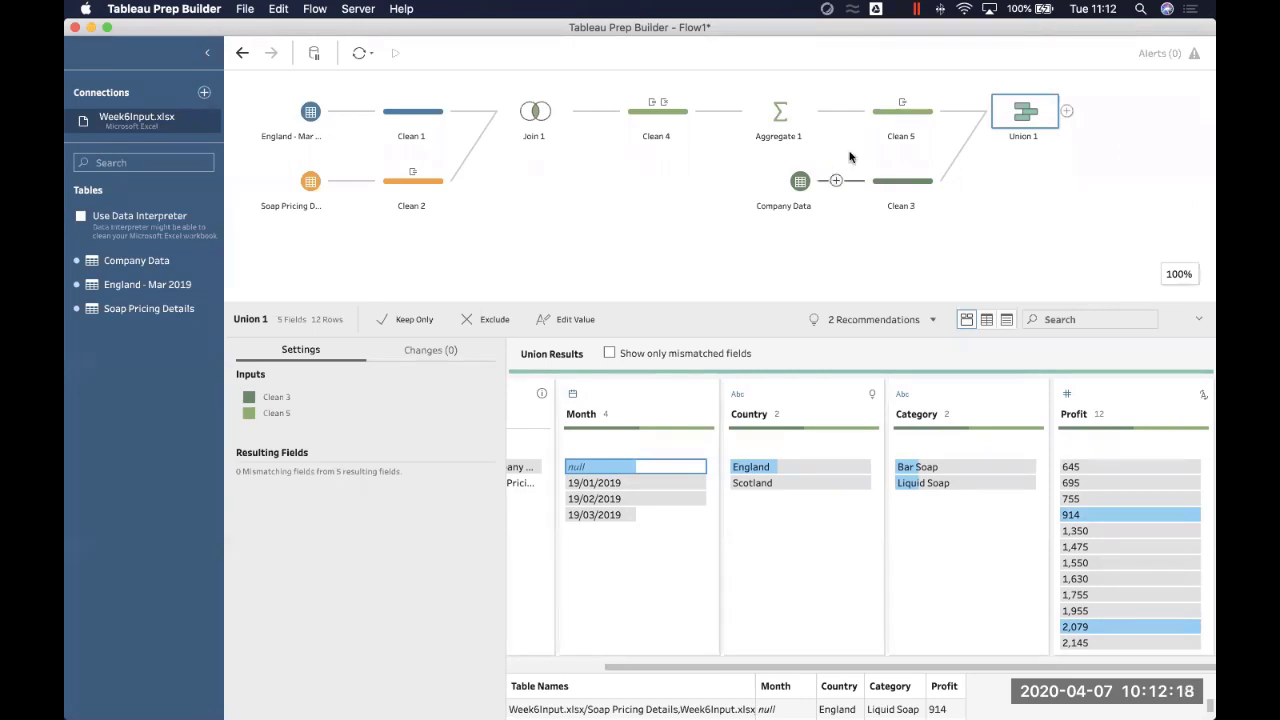
{"action": "left_click", "coordinate": [896, 125]}
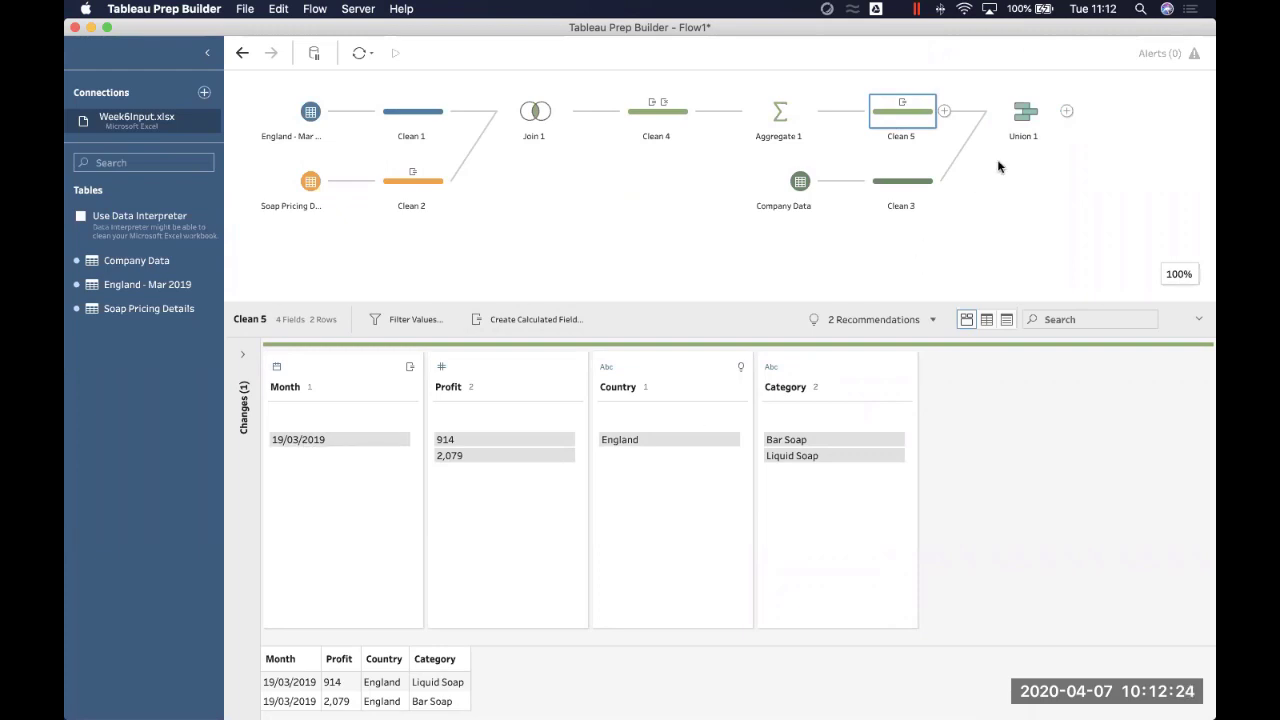
{"action": "left_click", "coordinate": [921, 179]}
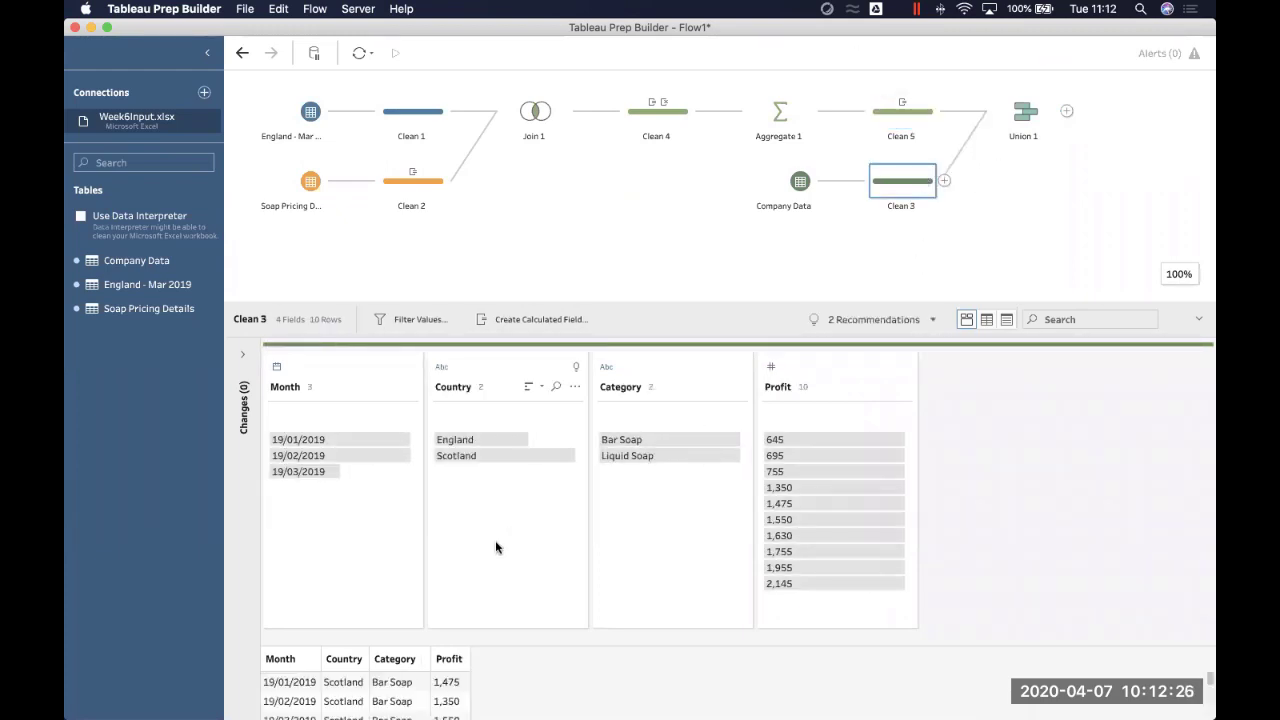
{"action": "mouse_move", "coordinate": [291, 469]}
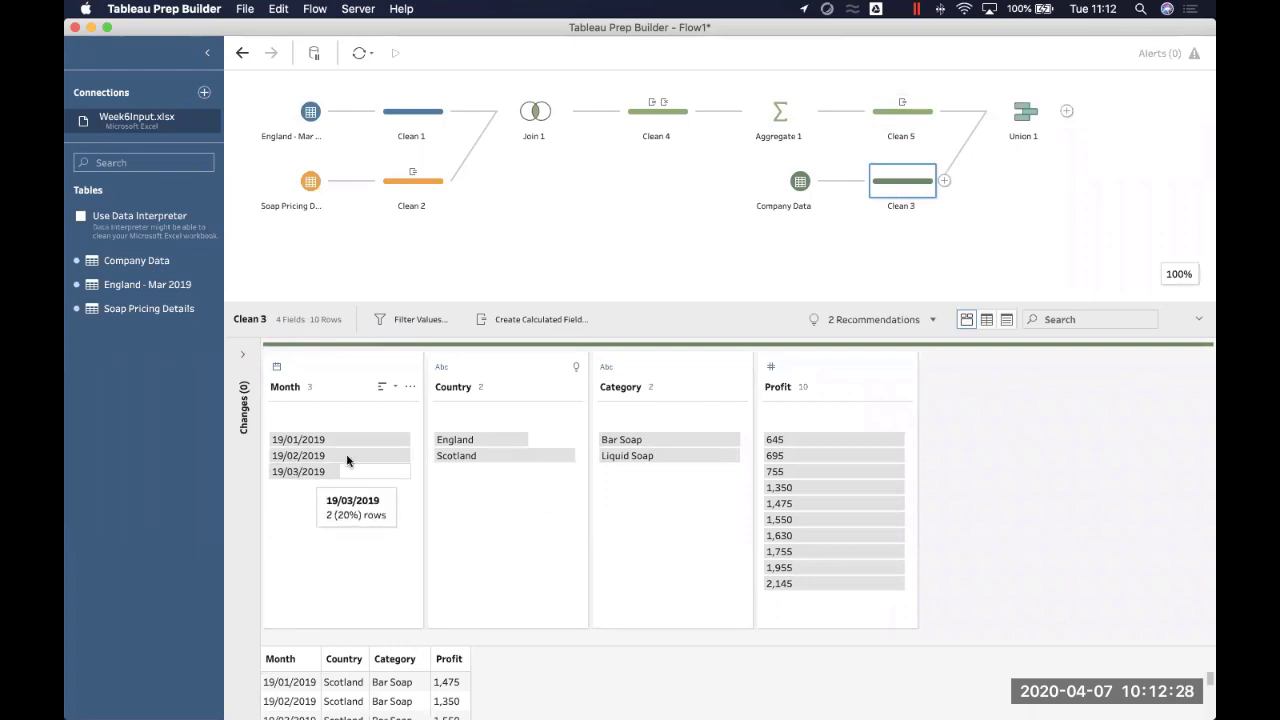
Step: Compare Union 1's results with Clean 5's two 19/03/2019 England rows
{"action": "left_click", "coordinate": [1000, 112]}
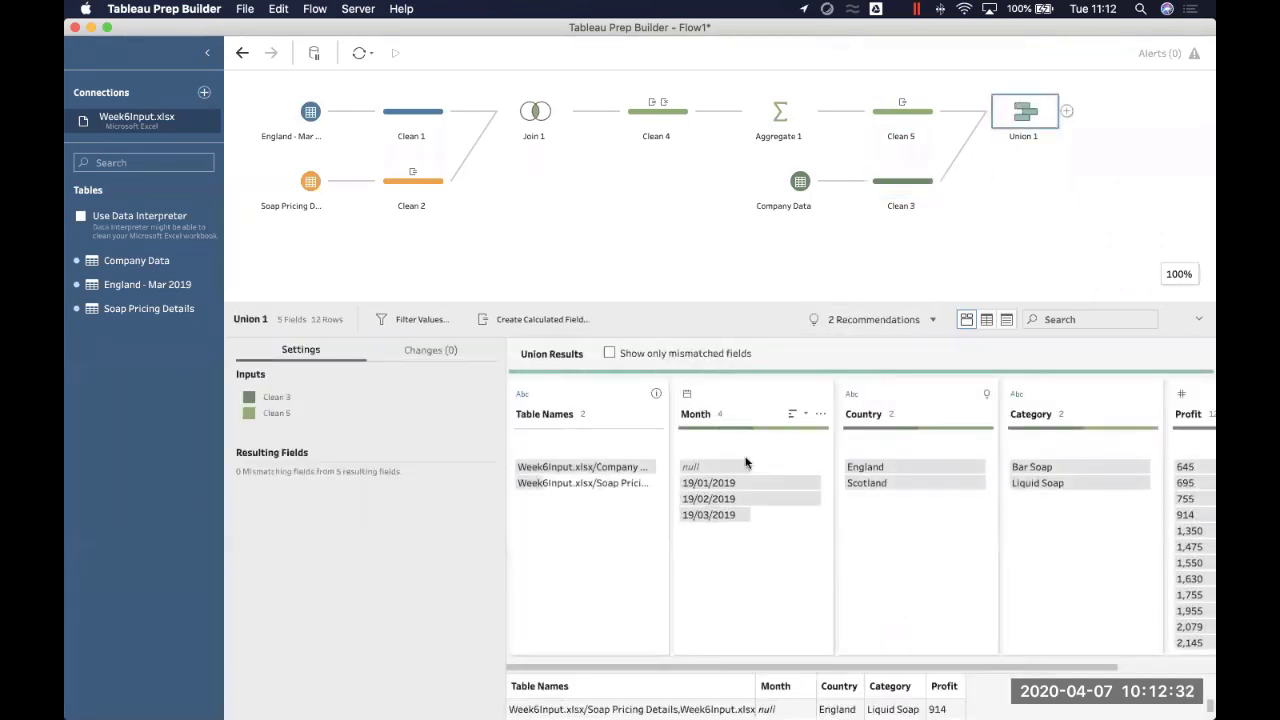
{"action": "mouse_move", "coordinate": [711, 466]}
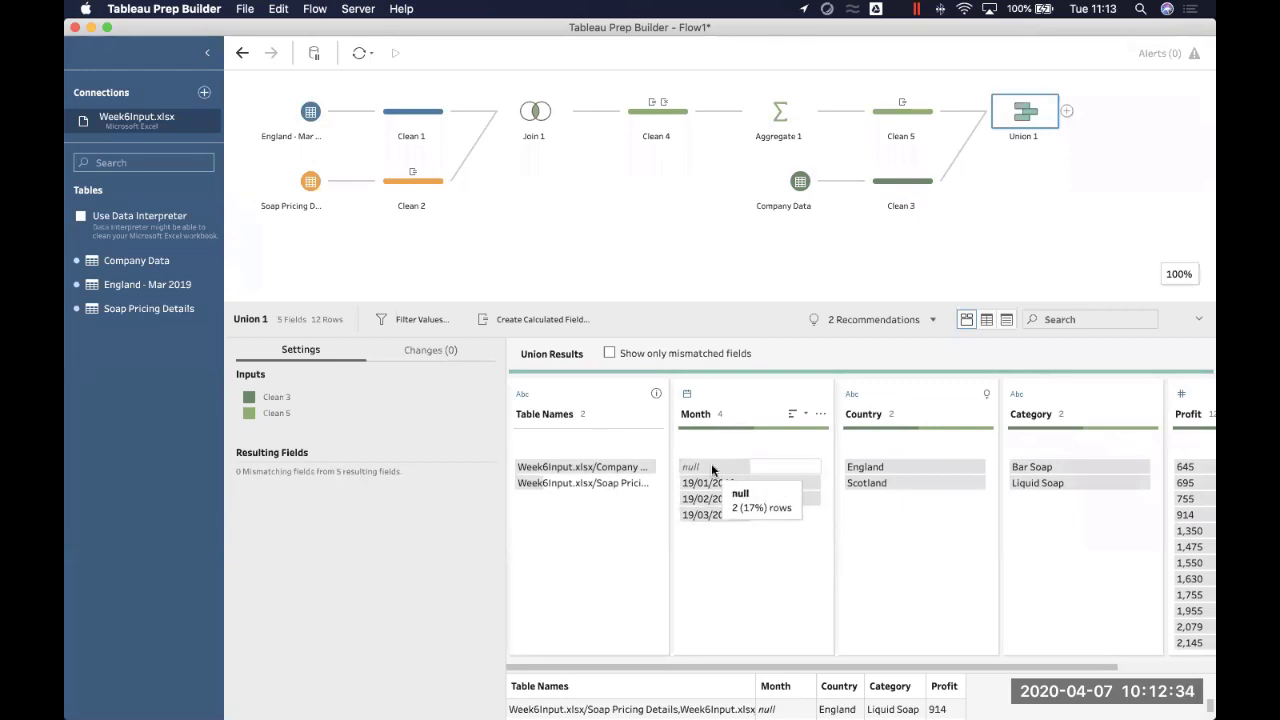
{"action": "mouse_move", "coordinate": [754, 524]}
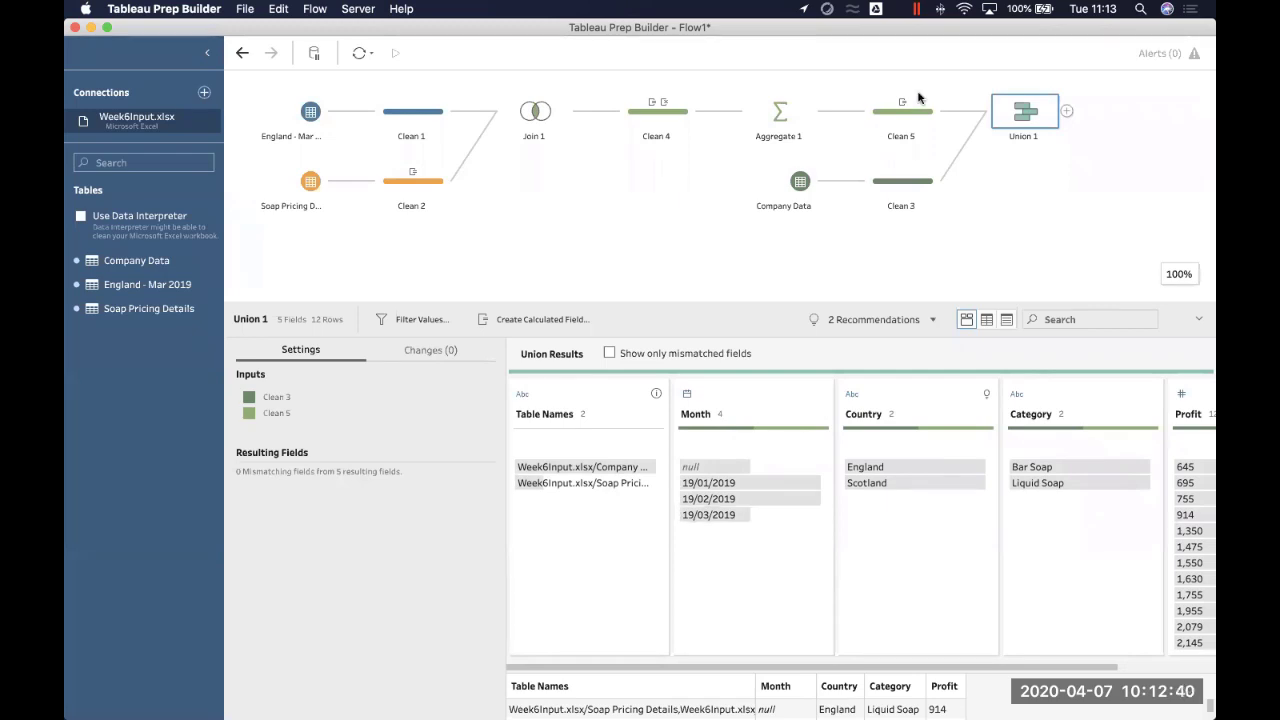
{"action": "left_click", "coordinate": [905, 125]}
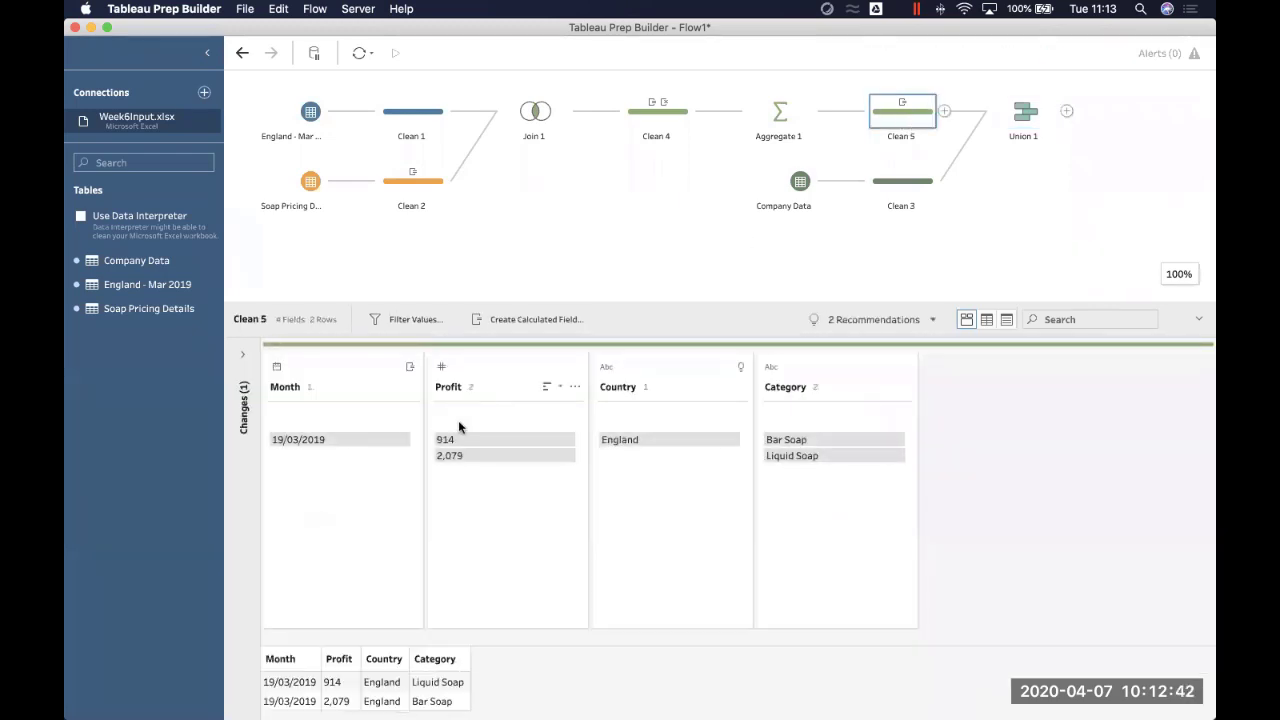
{"action": "left_click", "coordinate": [1027, 112]}
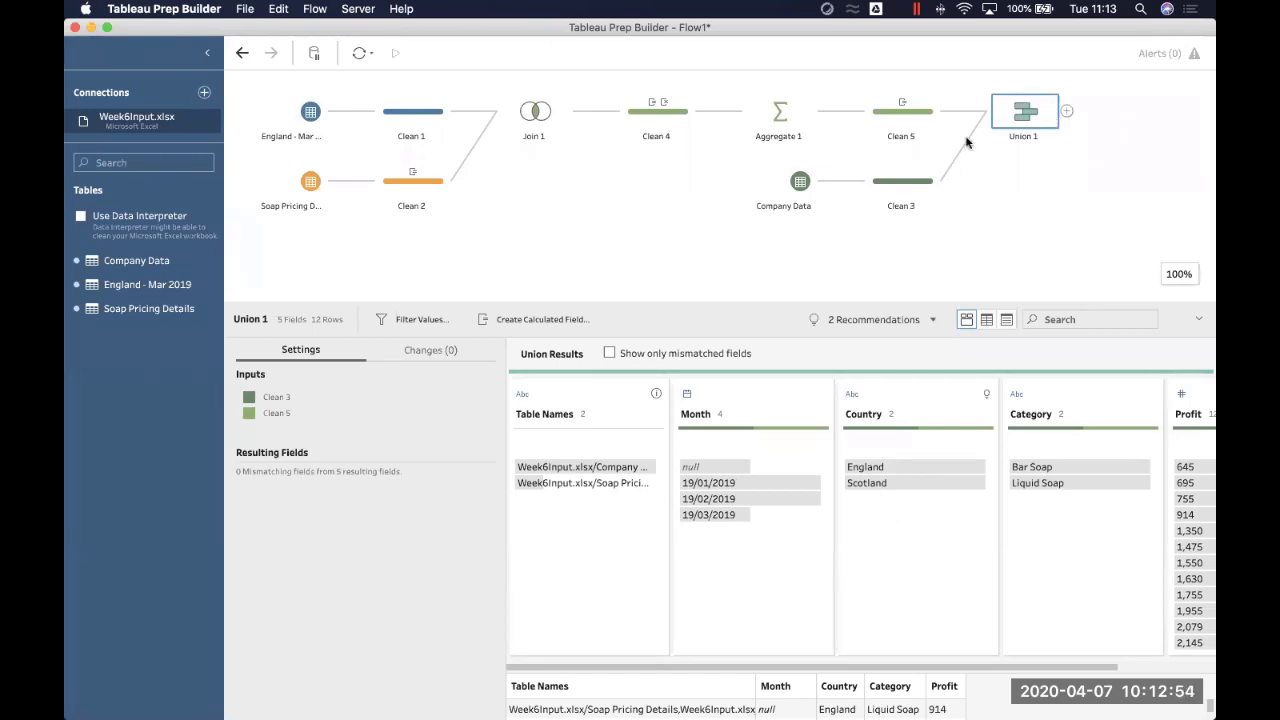
{"action": "left_click", "coordinate": [903, 118]}
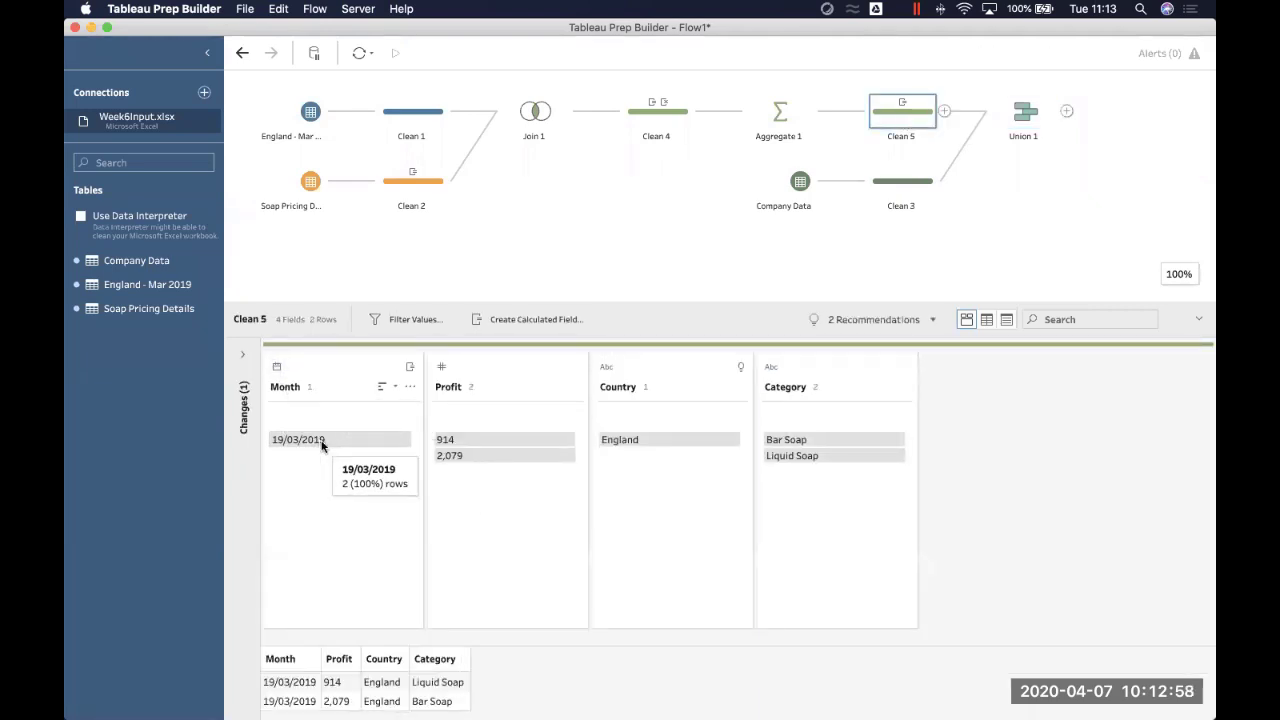
Step: Review Clean 5's Month calculation date('19/03/2019') in the Changes pane, leaving it unedited
{"action": "left_click", "coordinate": [409, 367]}
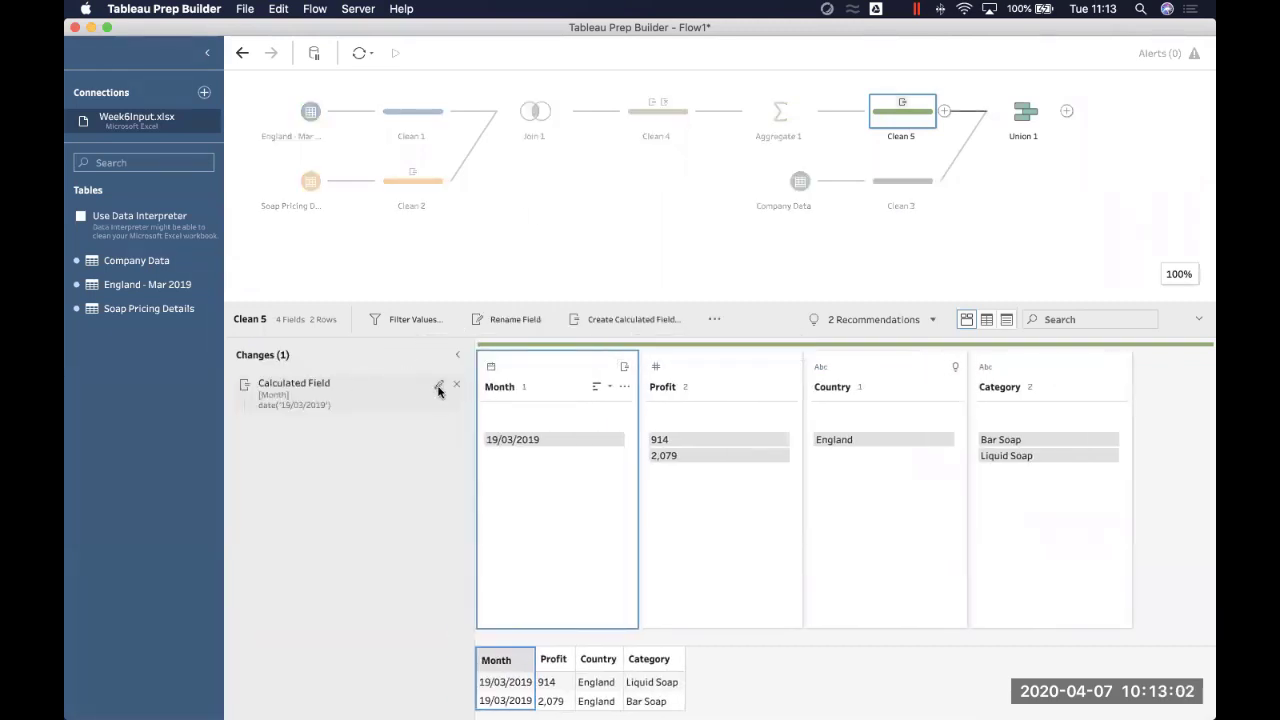
{"action": "left_click", "coordinate": [440, 388]}
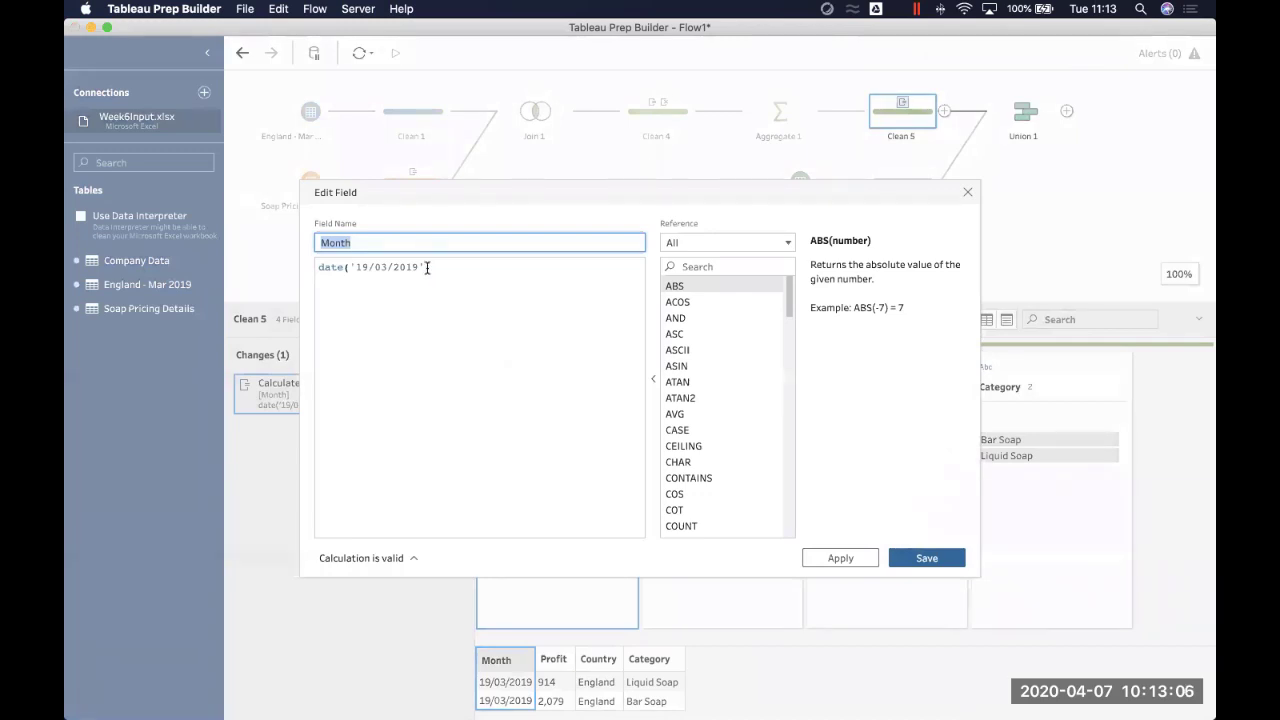
{"action": "left_click", "coordinate": [424, 267]}
{"action": "key", "text": "Left"}
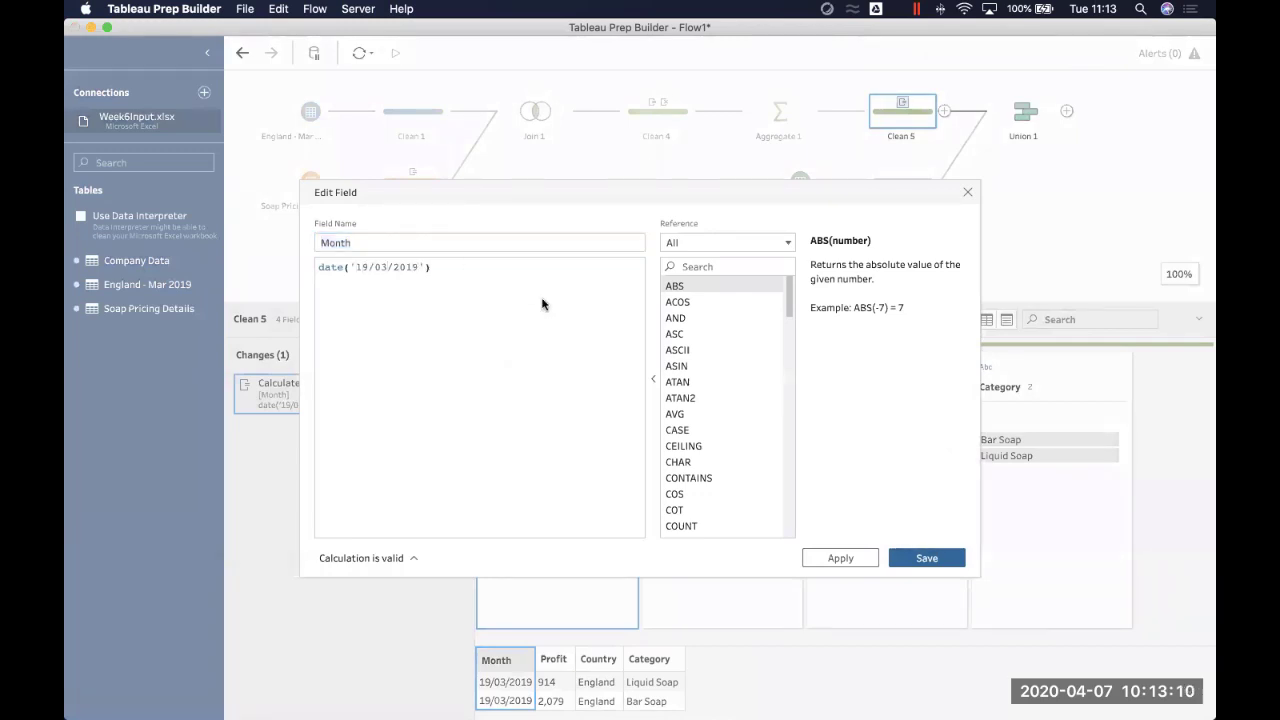
{"action": "left_click", "coordinate": [967, 192]}
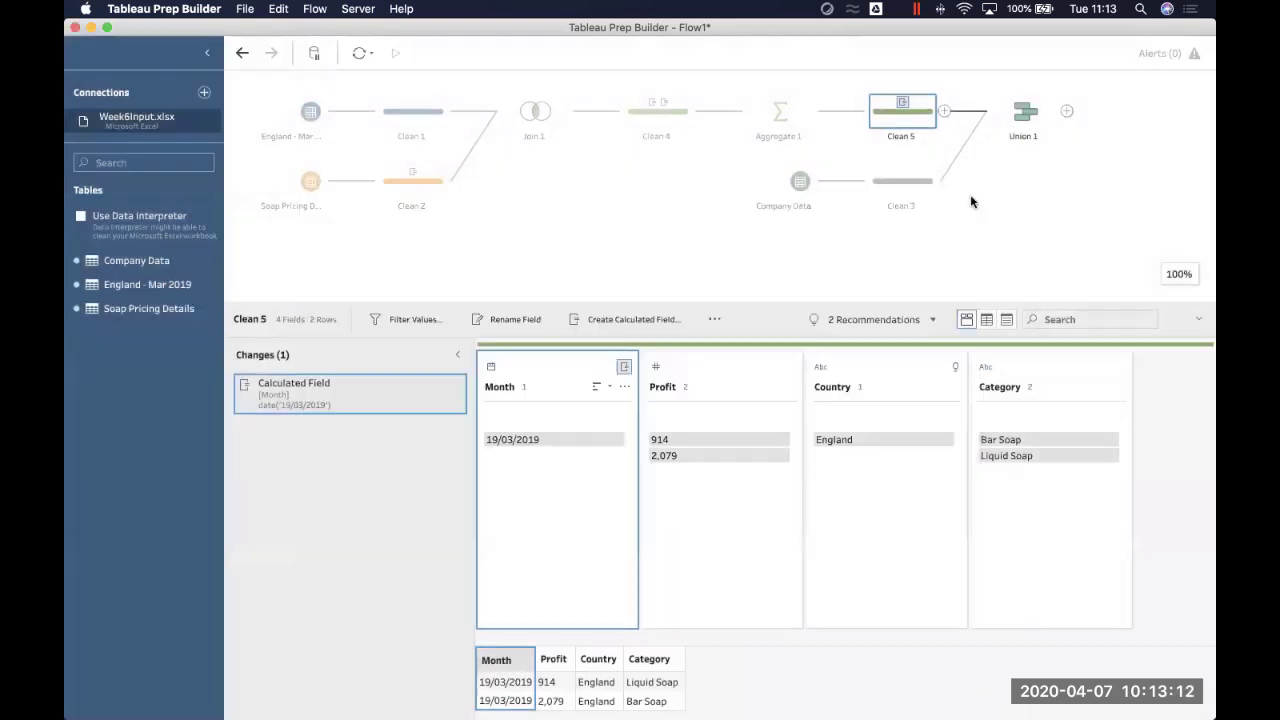
{"action": "mouse_move", "coordinate": [555, 441]}
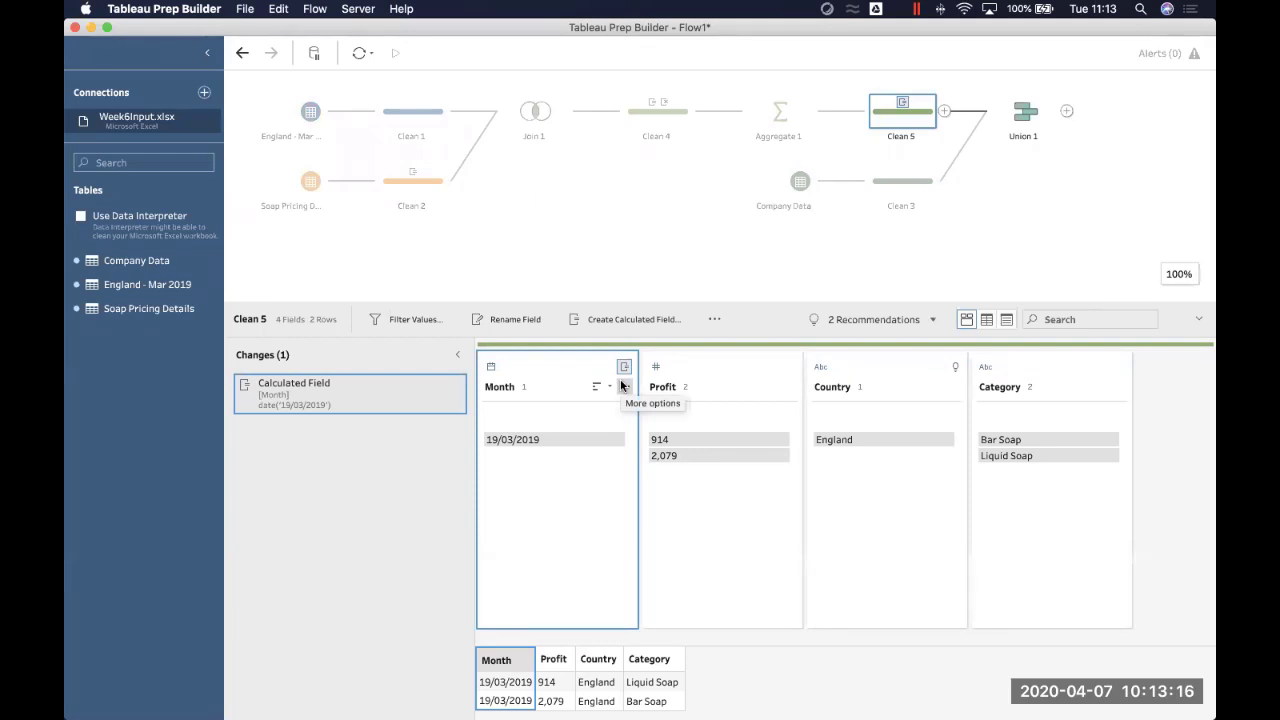
Step: Group Union 1's null Month value with 19/03/2019, leaving dates 19/01, 19/02 and 19/03/2019
{"action": "left_click", "coordinate": [906, 183]}
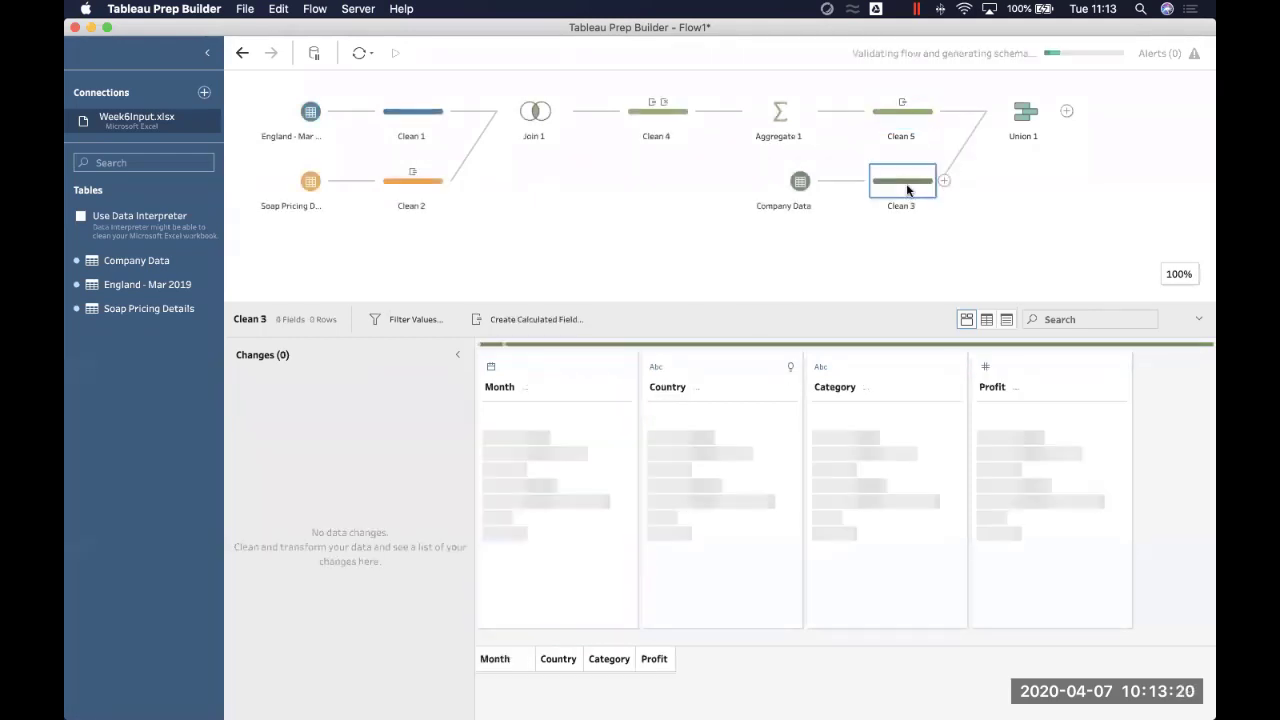
{"action": "left_click", "coordinate": [1022, 114]}
{"action": "left_click", "coordinate": [719, 466]}
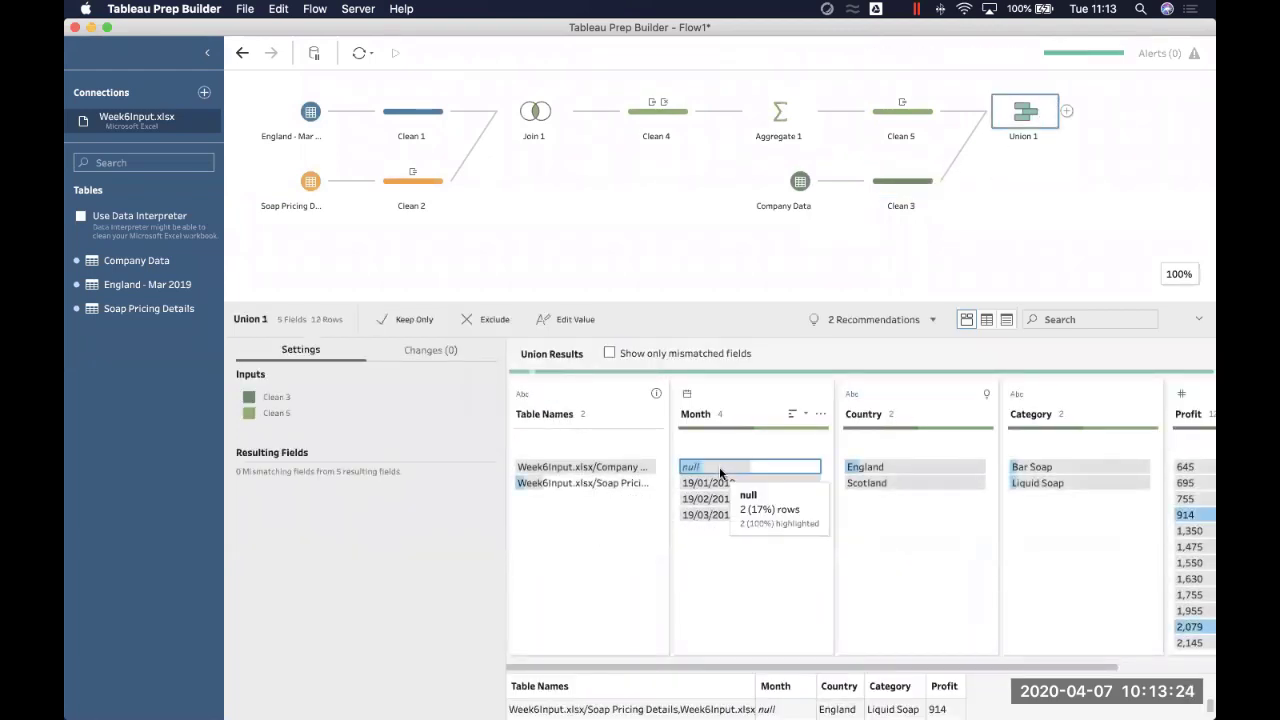
{"action": "left_click", "coordinate": [713, 514], "text": "super"}
{"action": "right_click", "coordinate": [713, 516]}
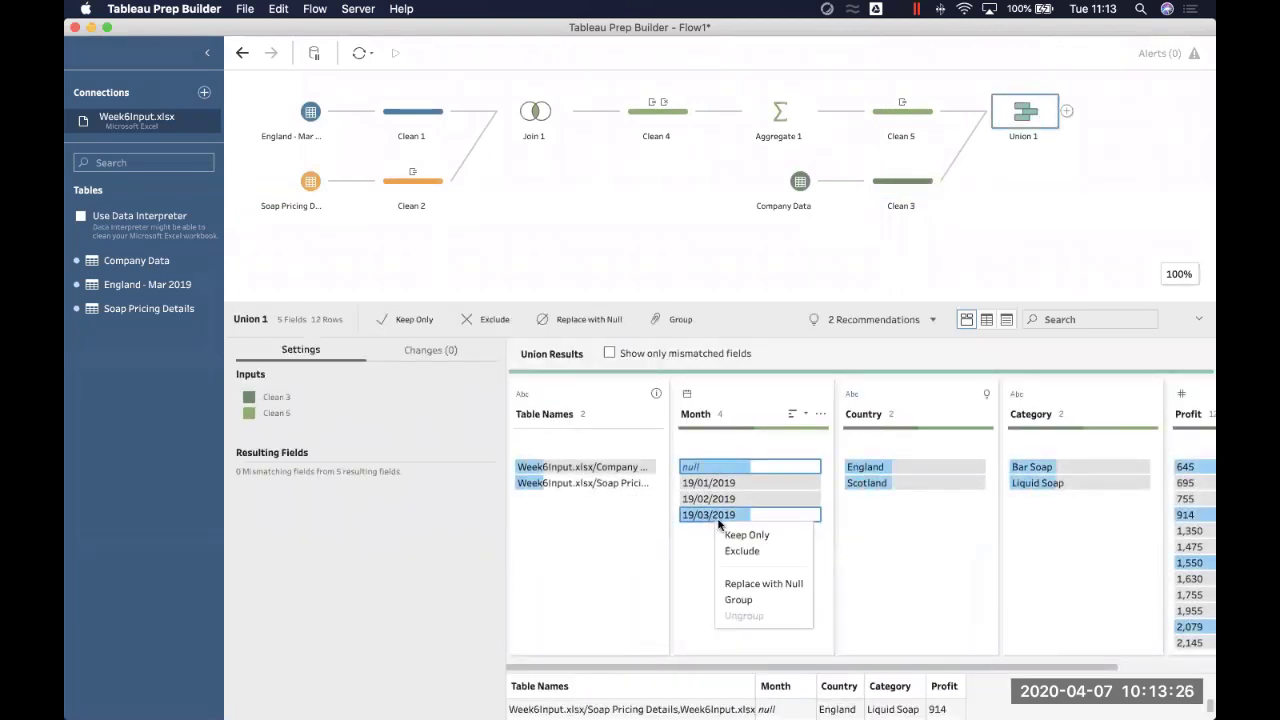
{"action": "left_click", "coordinate": [740, 599]}
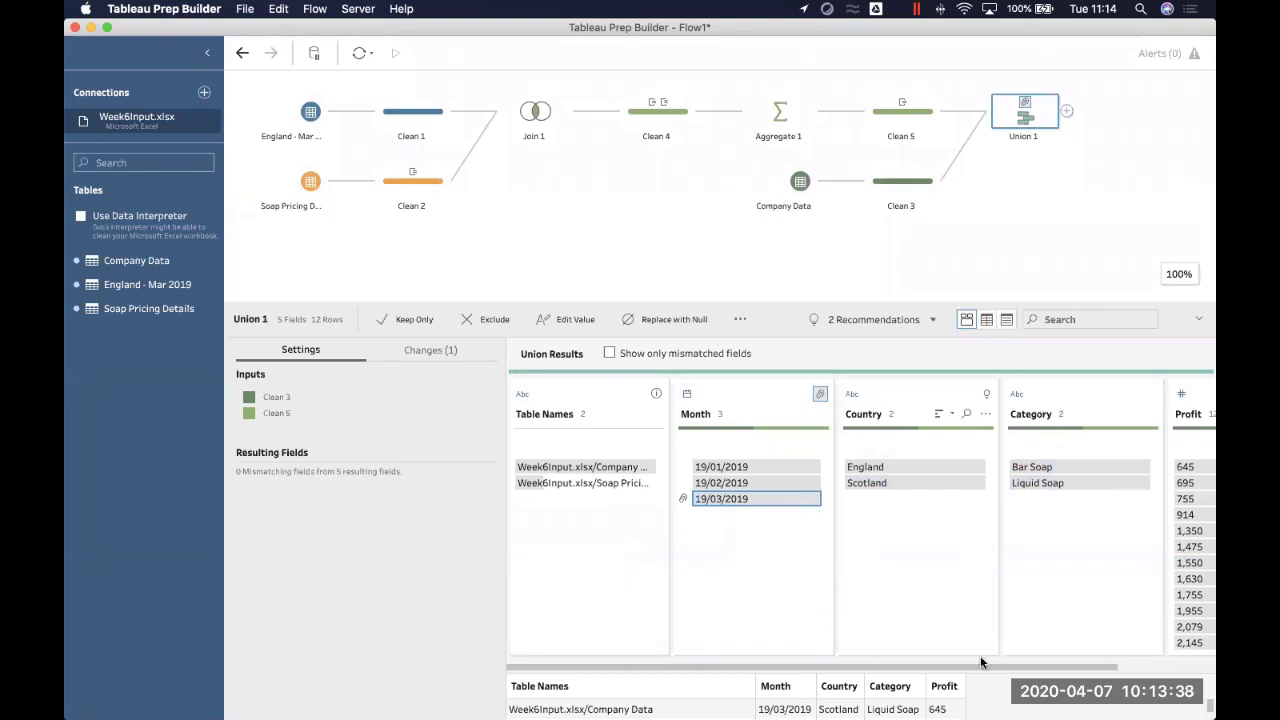
{"action": "scroll", "coordinate": [930, 613], "scroll_direction": "right", "scroll_amount": 2}
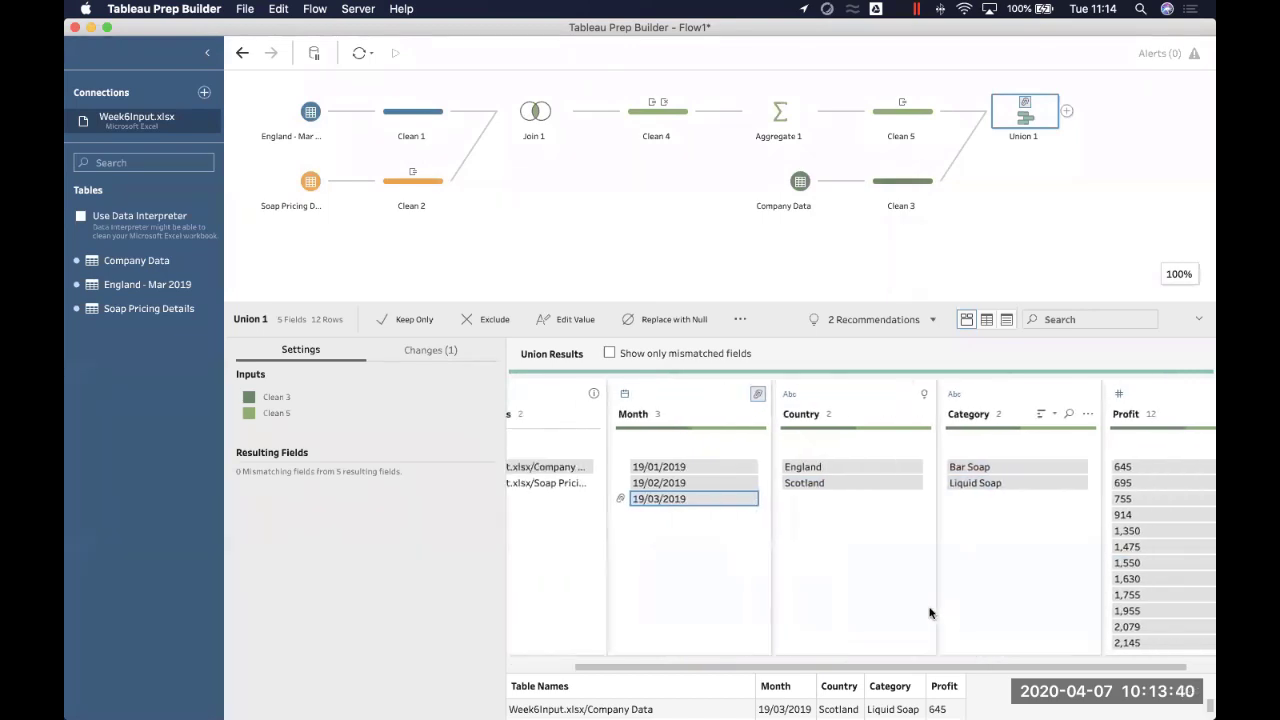
{"action": "scroll", "coordinate": [930, 613], "scroll_direction": "left", "scroll_amount": 2}
Step: Remove the Table Names field from Union 1, then undo the removal from the Changes list
{"action": "left_click", "coordinate": [655, 413]}
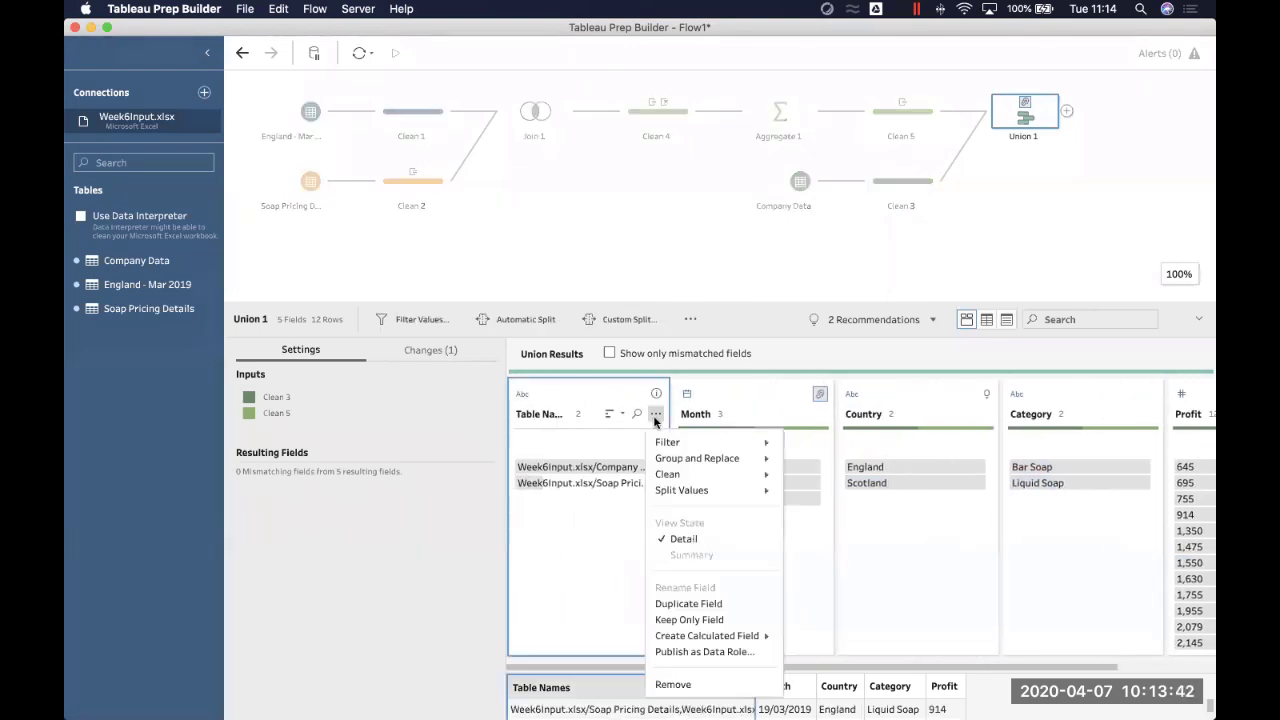
{"action": "left_click", "coordinate": [672, 685]}
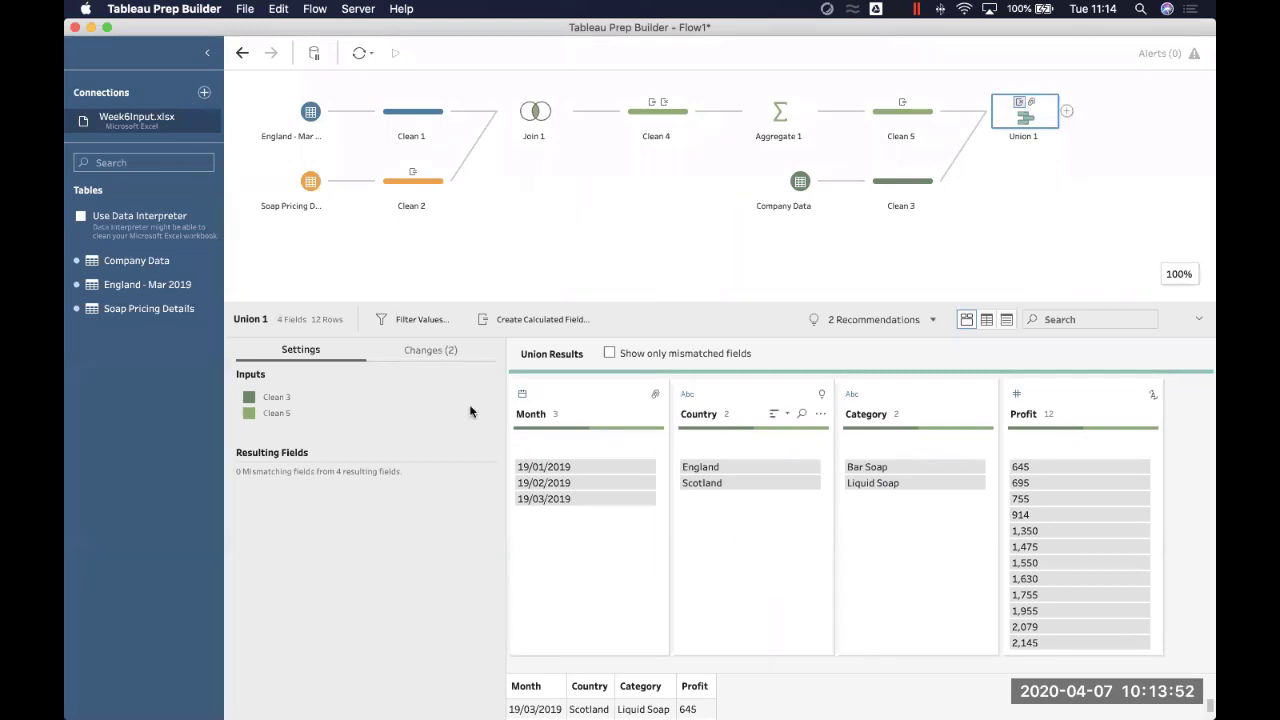
{"action": "left_click", "coordinate": [413, 349]}
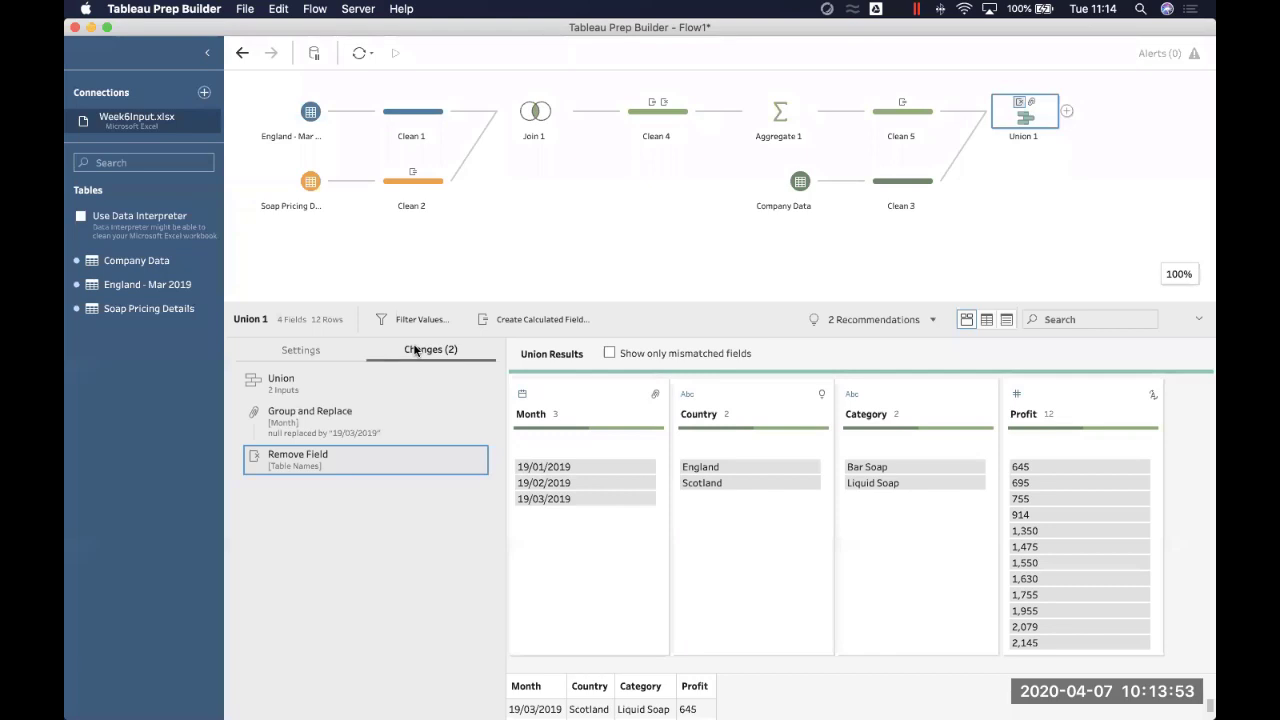
{"action": "left_click", "coordinate": [478, 456]}
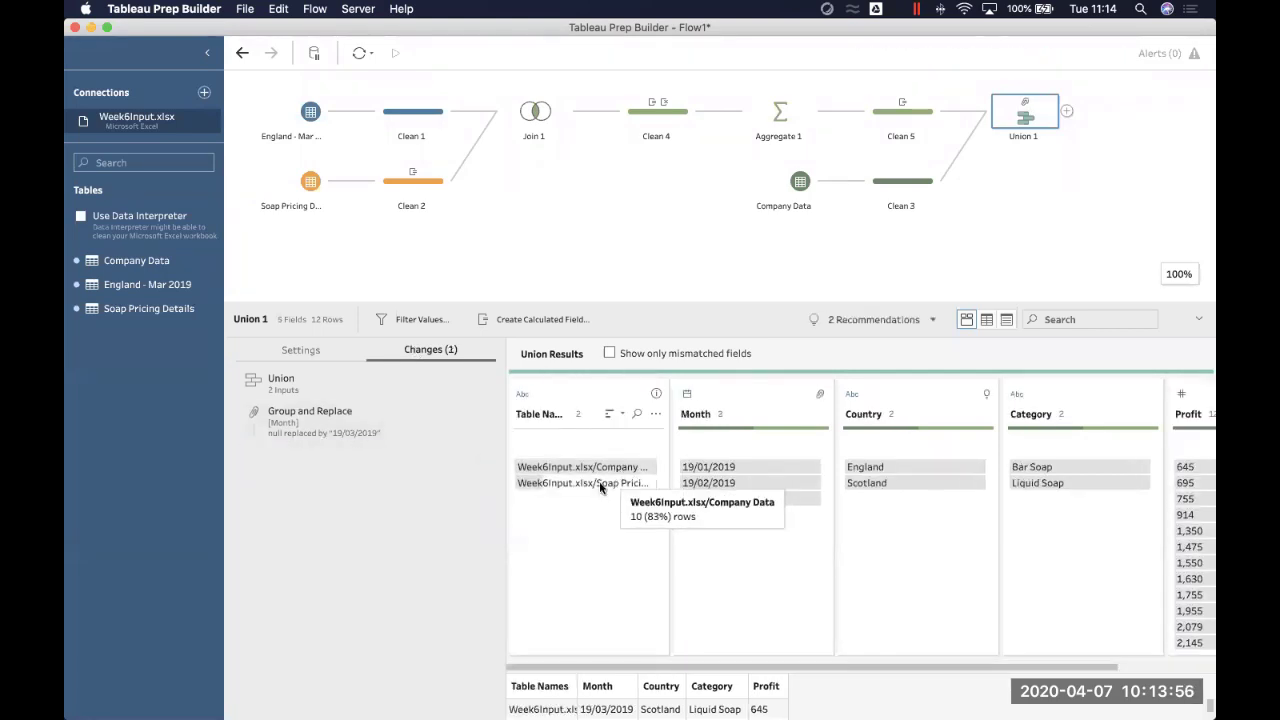
Step: Inspect the null Month rows in the union data and revisit the null-regrouping change
{"action": "left_click", "coordinate": [399, 386]}
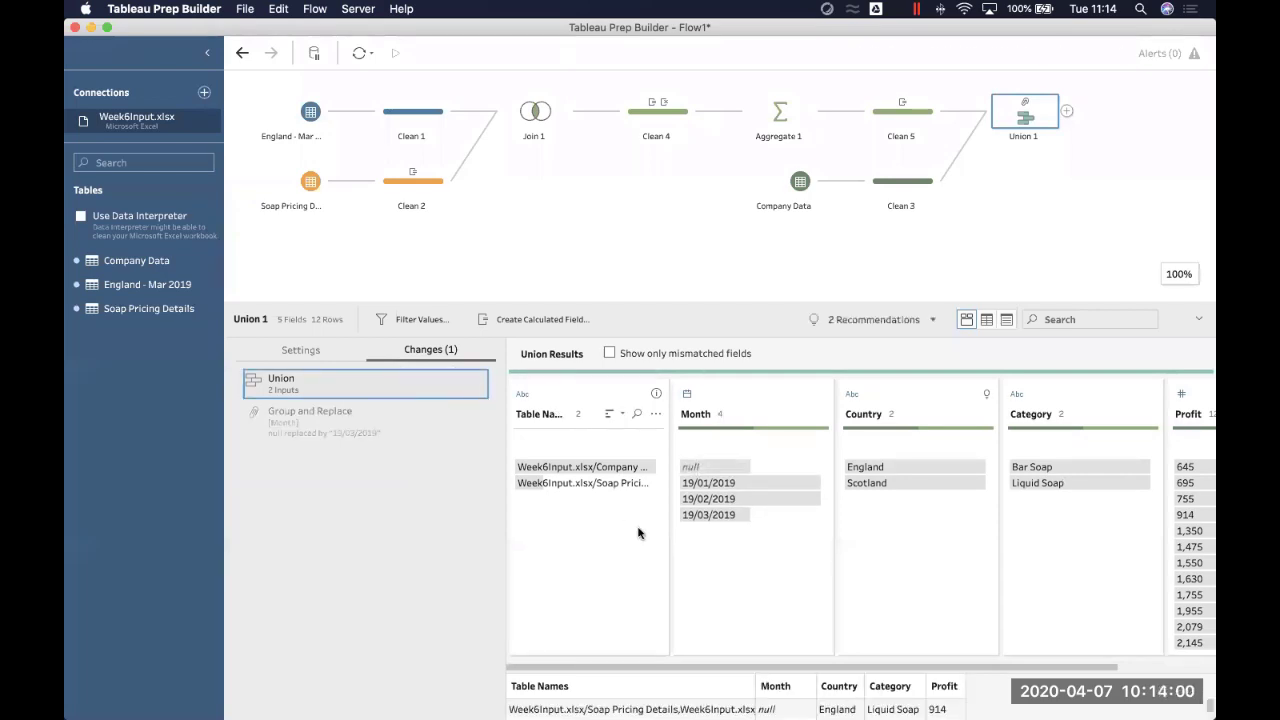
{"action": "left_click", "coordinate": [703, 467]}
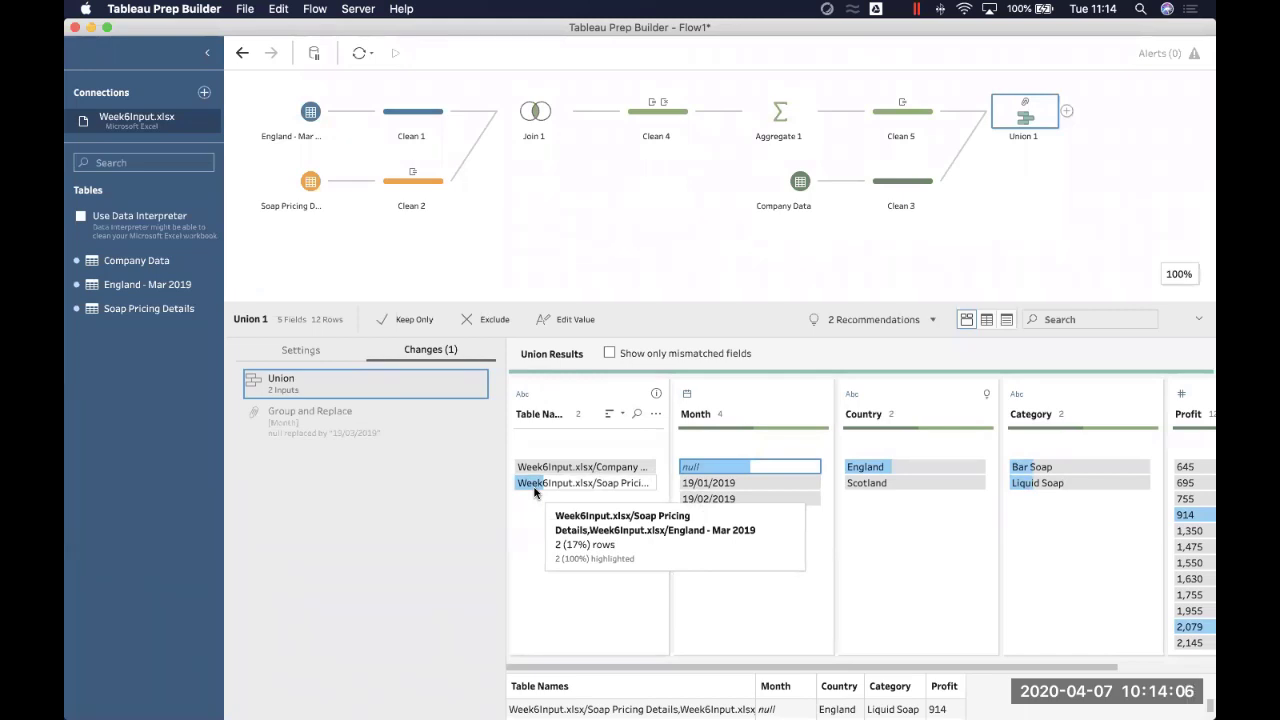
{"action": "left_click", "coordinate": [541, 545]}
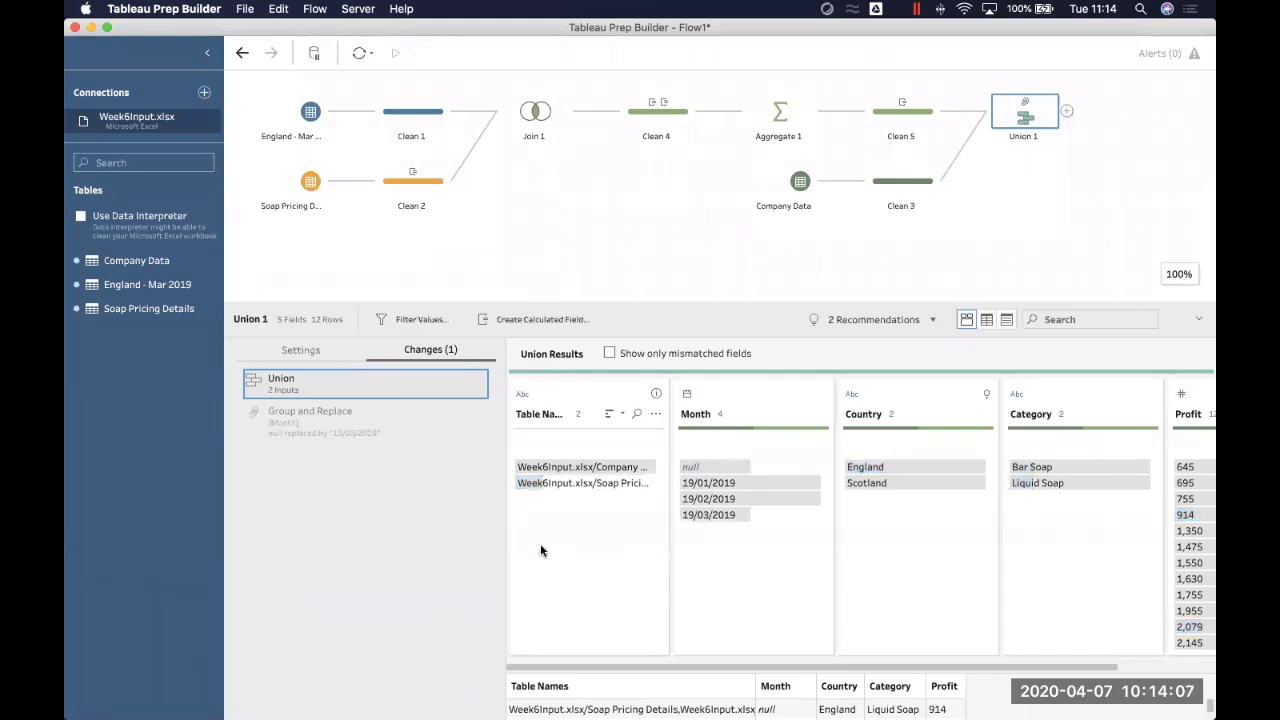
{"action": "left_click", "coordinate": [353, 420]}
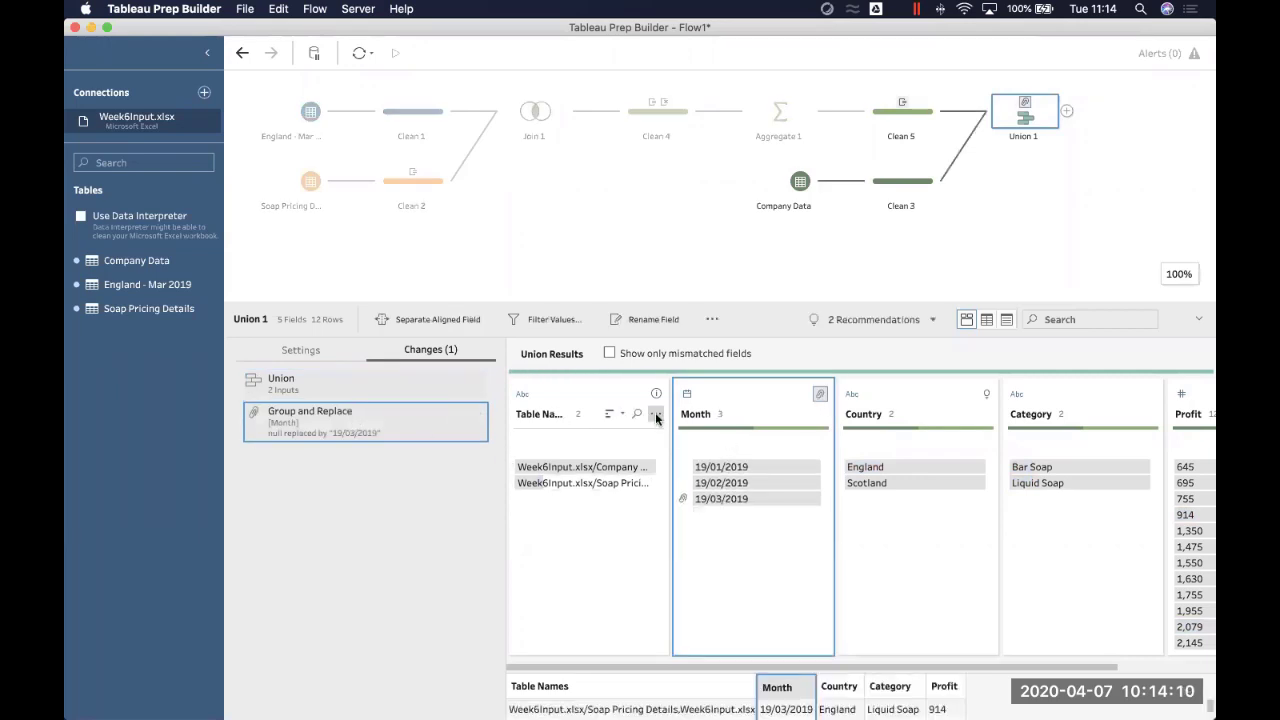
Step: Remove Table Names again and add a new Clean 6 step after Union 1
{"action": "left_click", "coordinate": [655, 413]}
{"action": "left_click", "coordinate": [668, 685]}
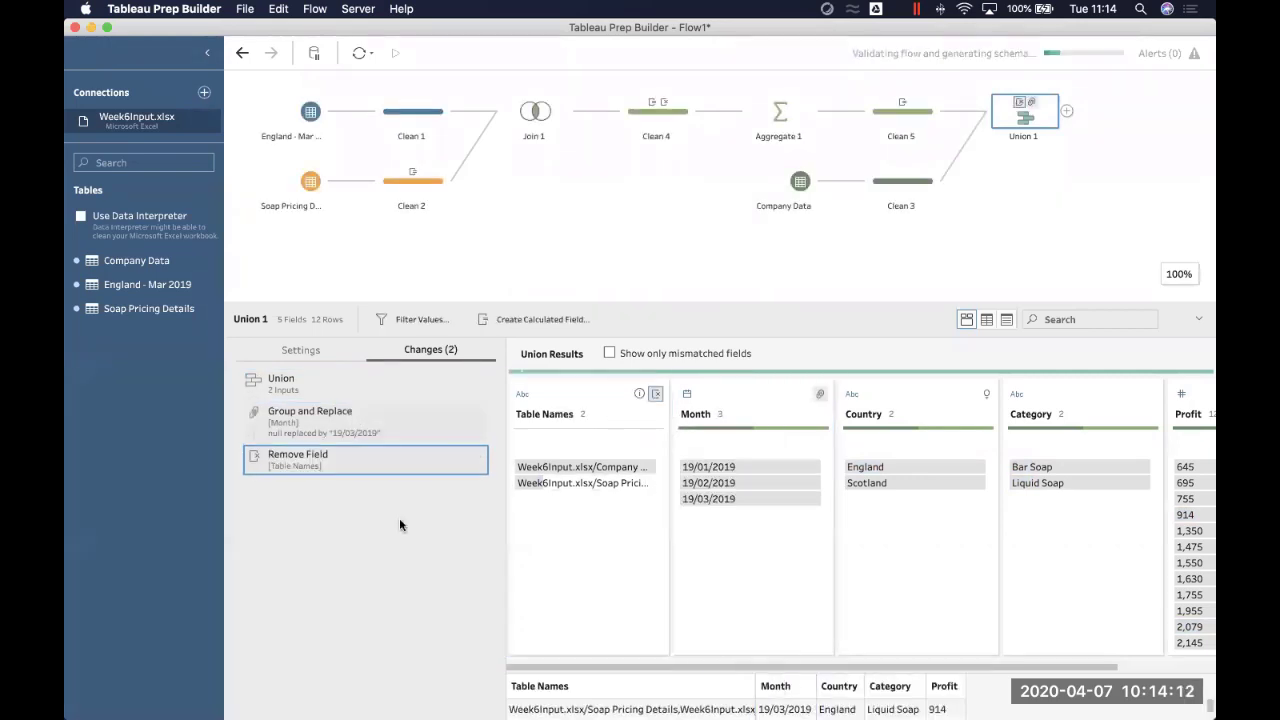
{"action": "left_click", "coordinate": [1067, 111]}
{"action": "left_click", "coordinate": [1091, 152]}
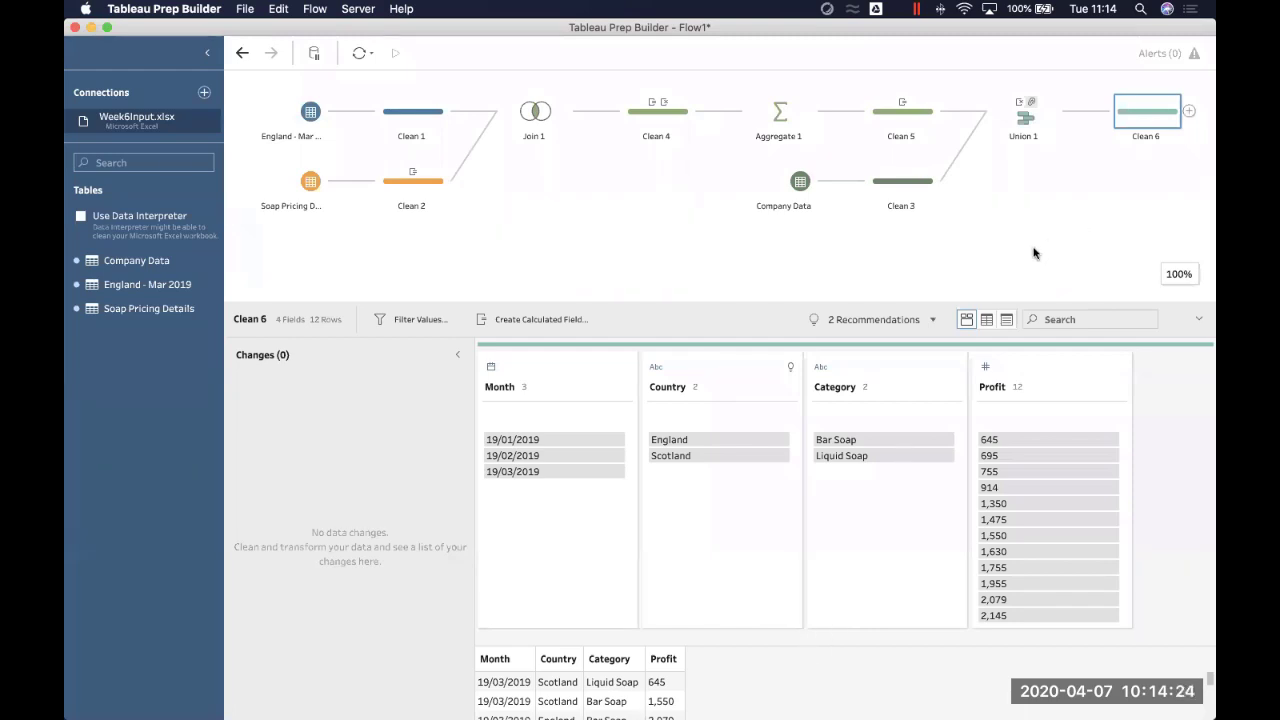
Step: Add an Output step after Clean 6 that saves the four fields to Output.hyper
{"action": "left_click", "coordinate": [1189, 111]}
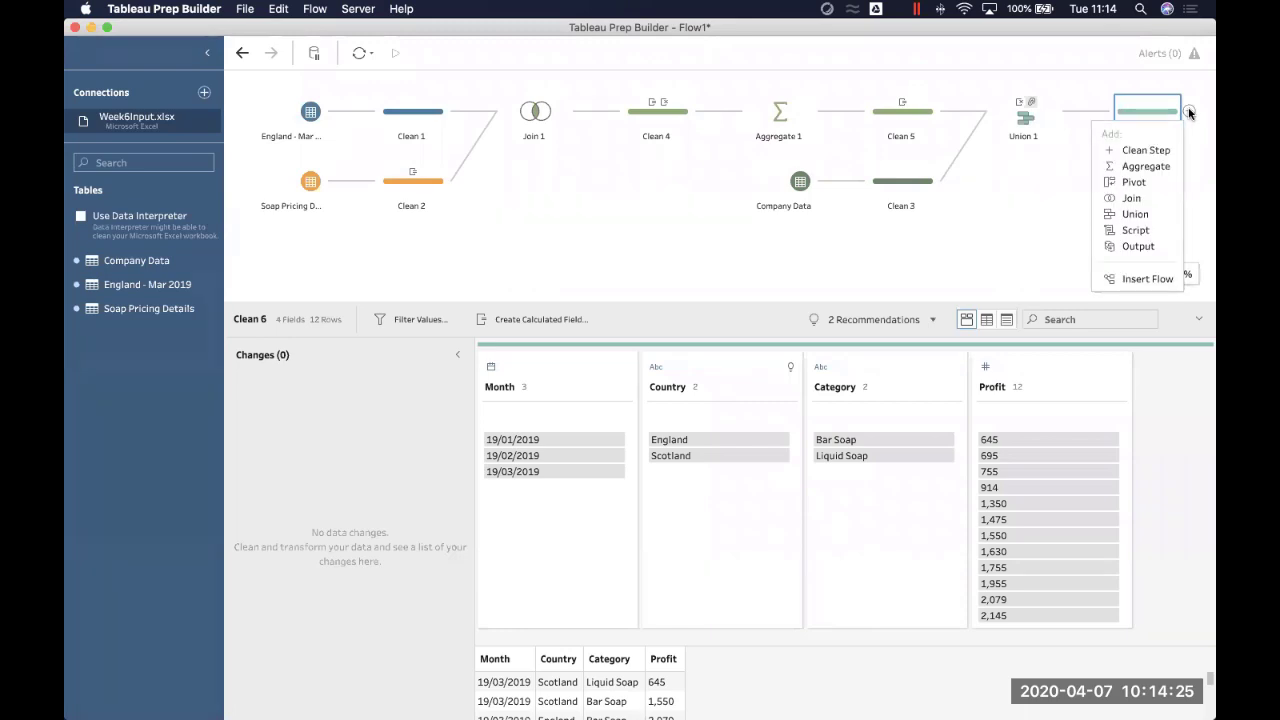
{"action": "left_click", "coordinate": [1138, 246]}
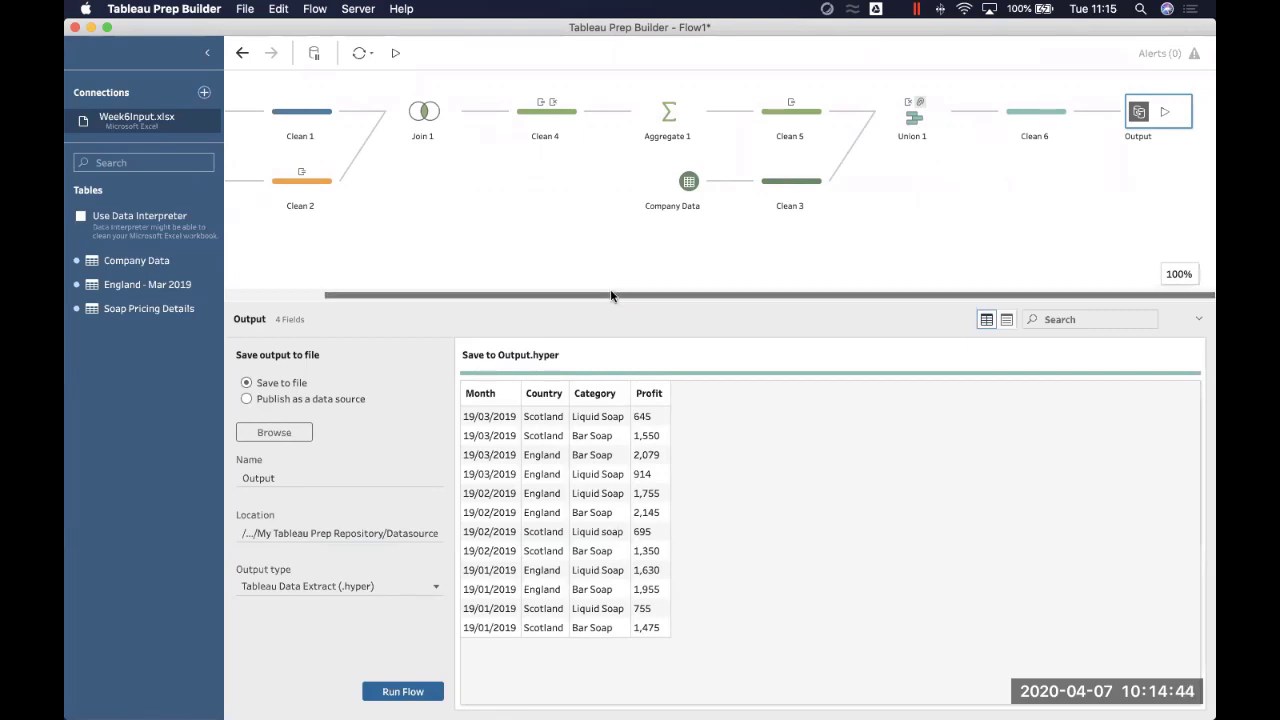
{"action": "left_click_drag", "start_coordinate": [610, 295], "coordinate": [466, 301]}
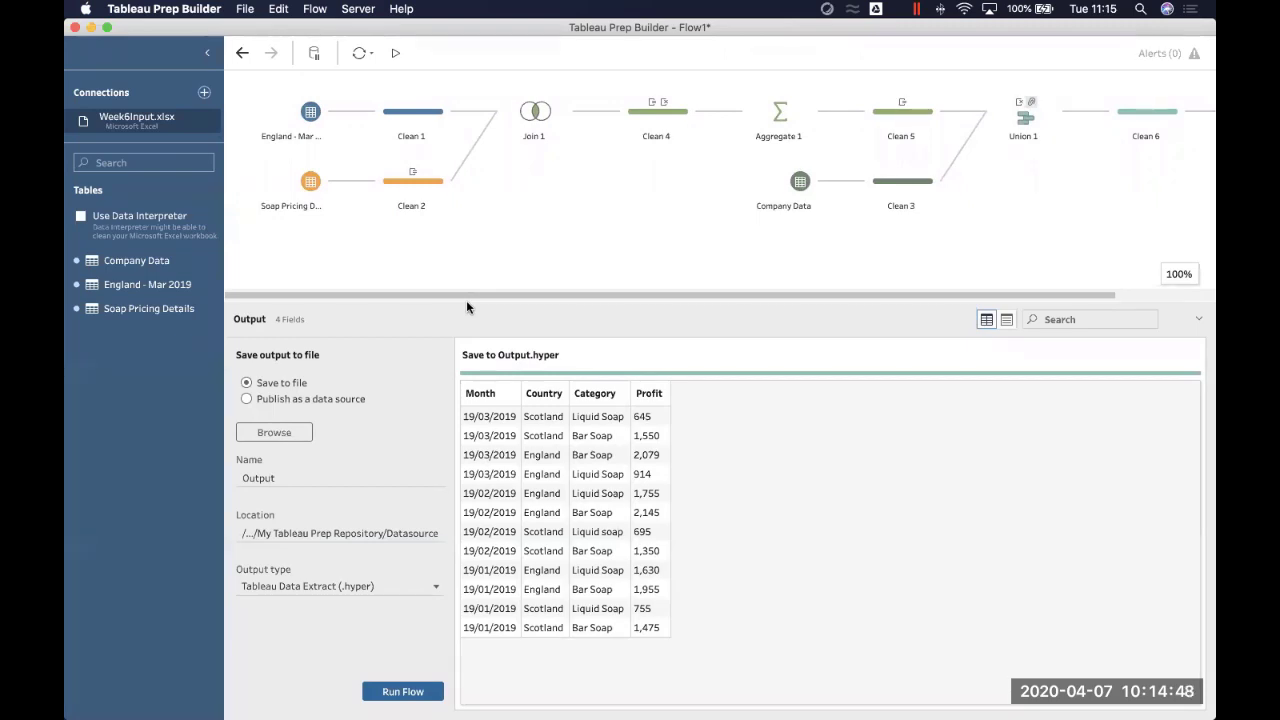
Step: Review the Form Join Condition bullet on the Step 3 – Logical Transitions slide, then return to the Tableau Prep flow
{"action": "mouse_move", "coordinate": [416, 697]}
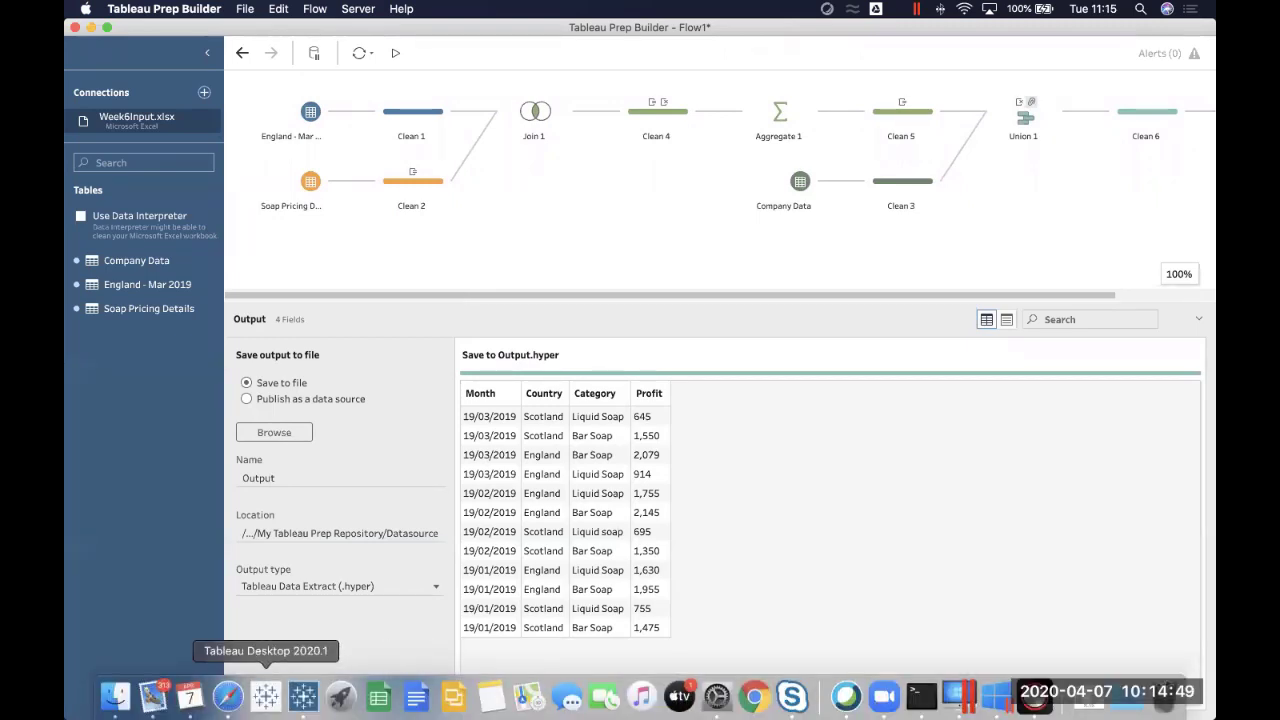
{"action": "left_click", "coordinate": [228, 697]}
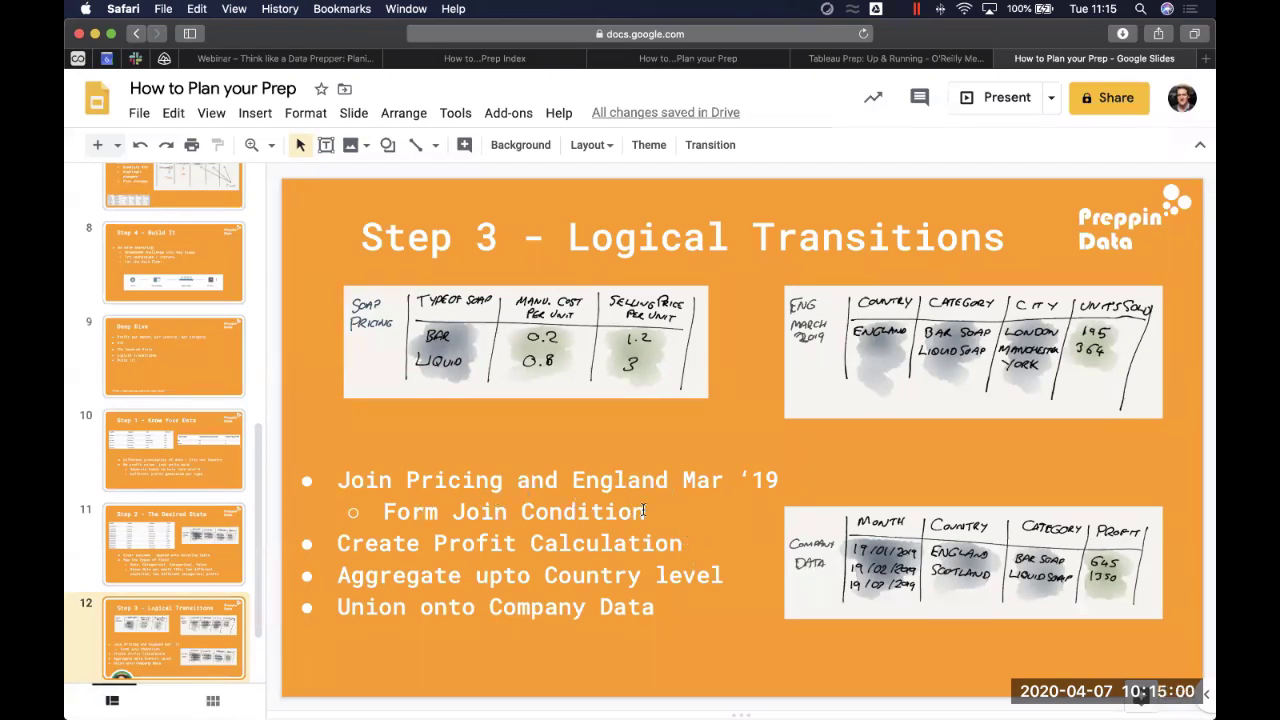
{"action": "left_click_drag", "start_coordinate": [646, 512], "coordinate": [383, 512]}
{"action": "left_click", "coordinate": [702, 507]}
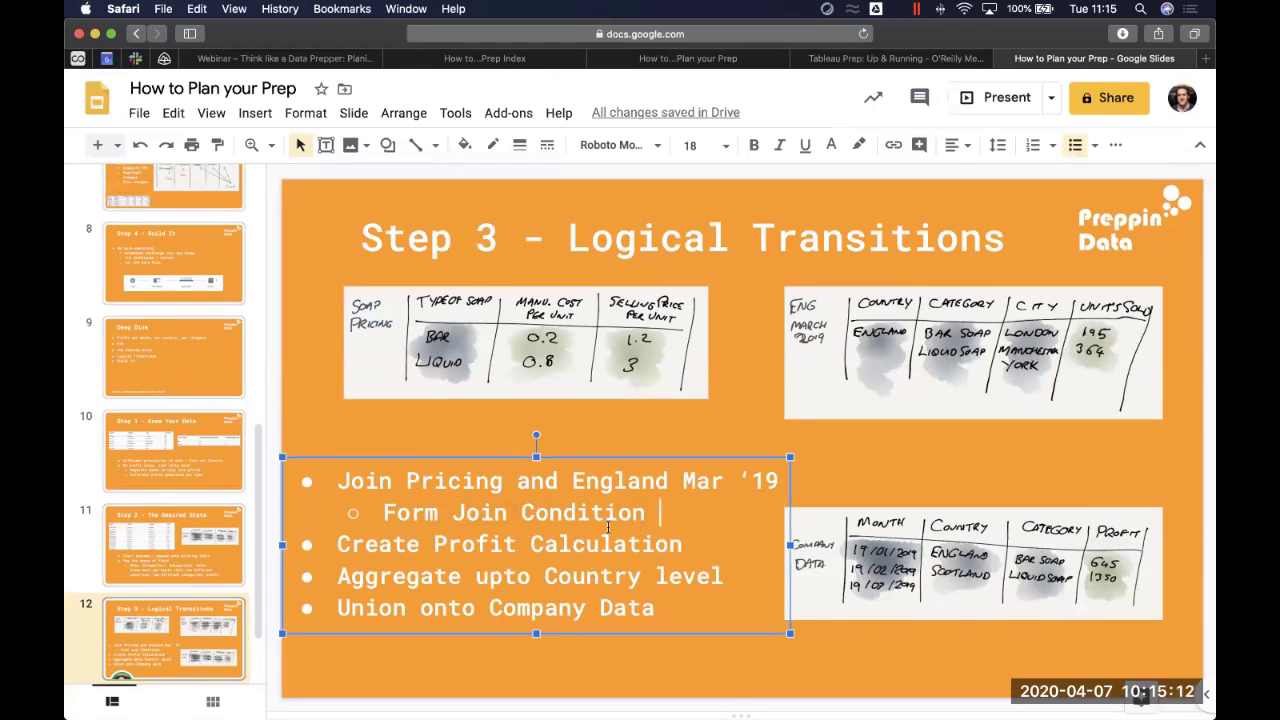
{"action": "left_click", "coordinate": [591, 663]}
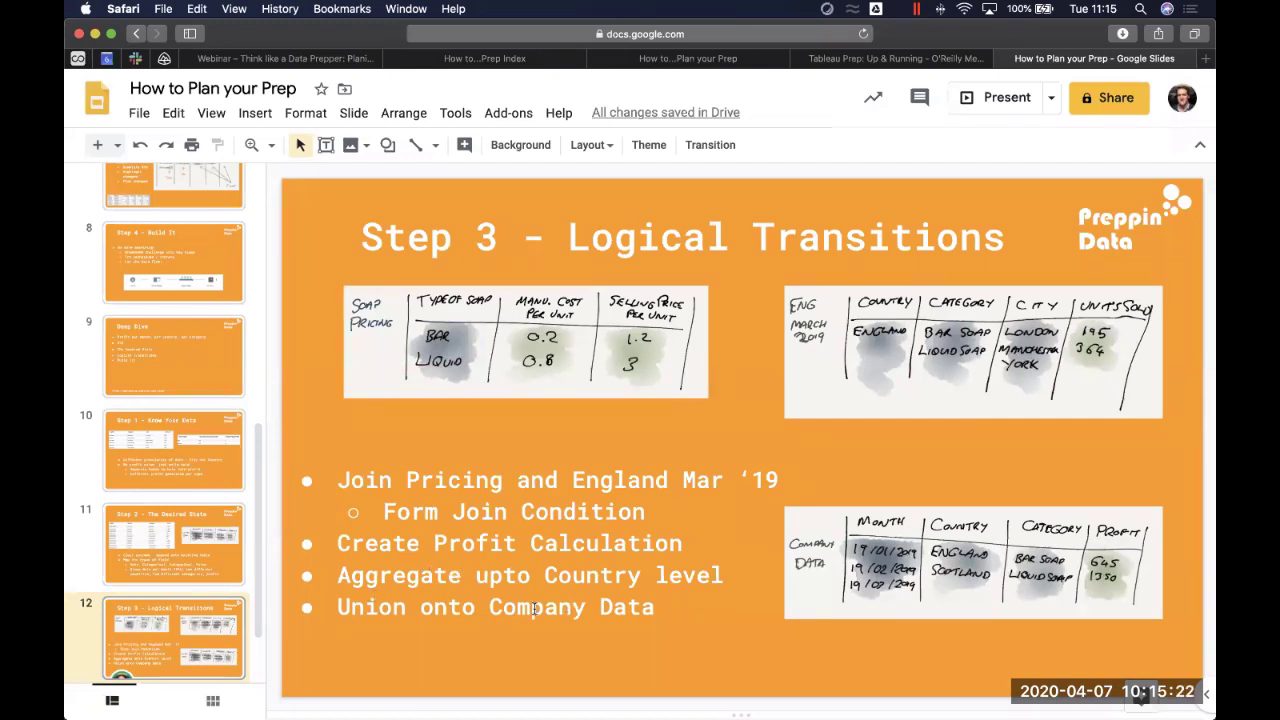
{"action": "mouse_move", "coordinate": [700, 715]}
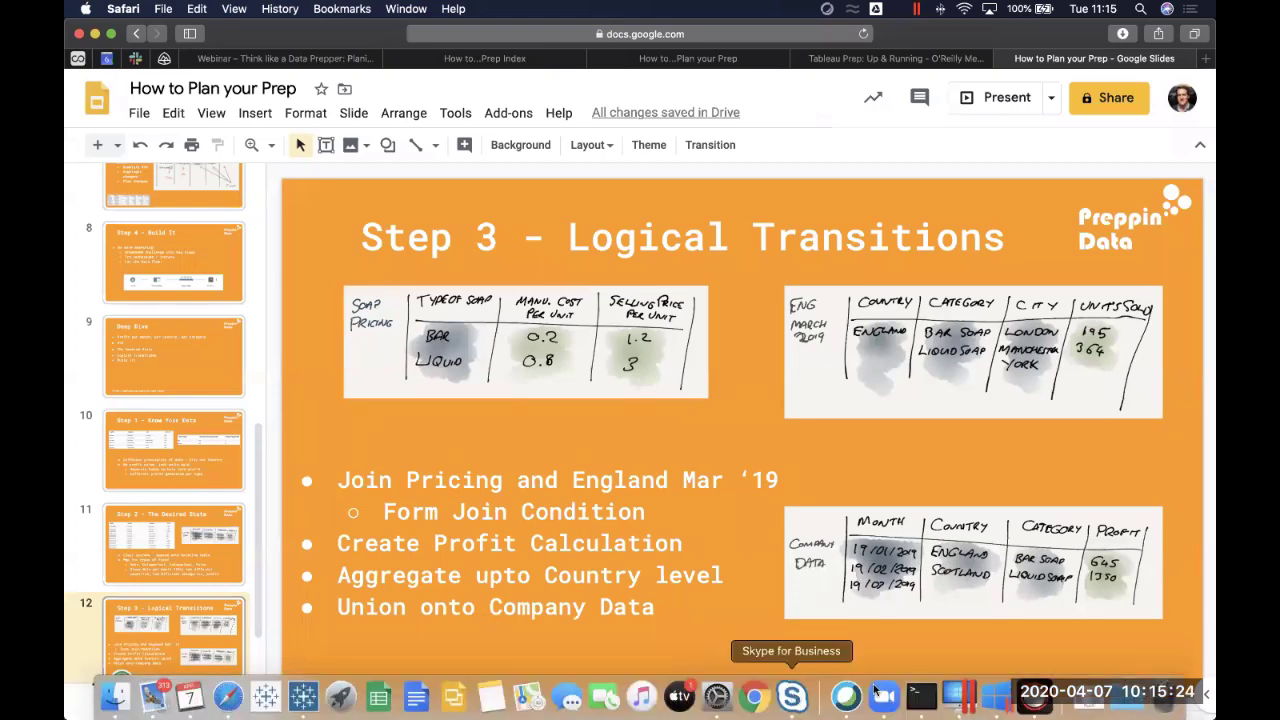
{"action": "left_click", "coordinate": [303, 695]}
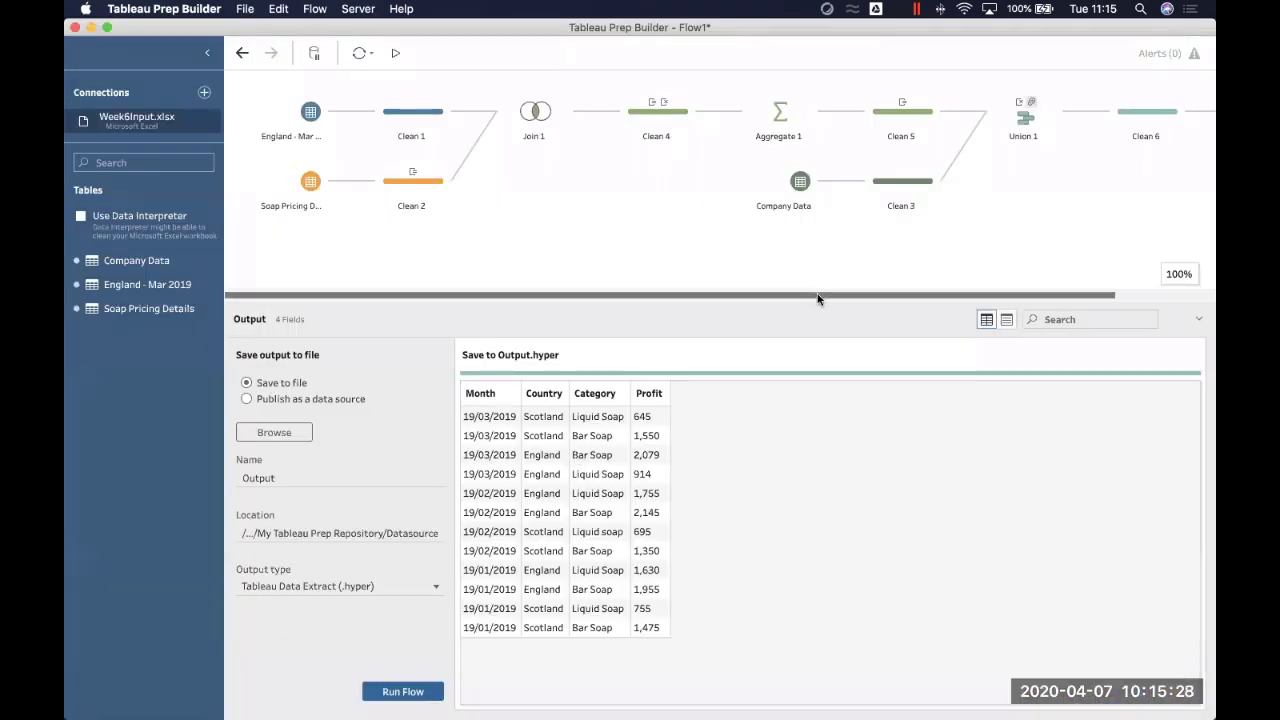
{"action": "left_click_drag", "start_coordinate": [817, 297], "coordinate": [880, 297]}
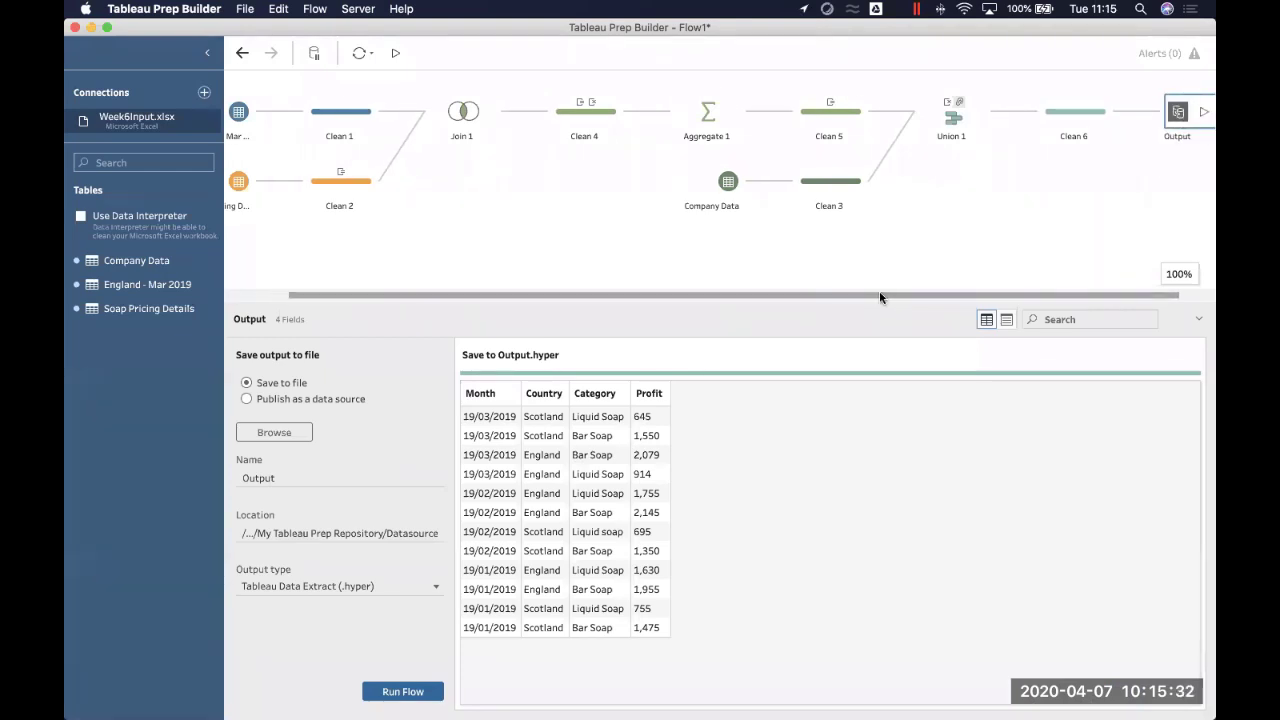
{"action": "left_click_drag", "start_coordinate": [880, 297], "coordinate": [916, 297]}
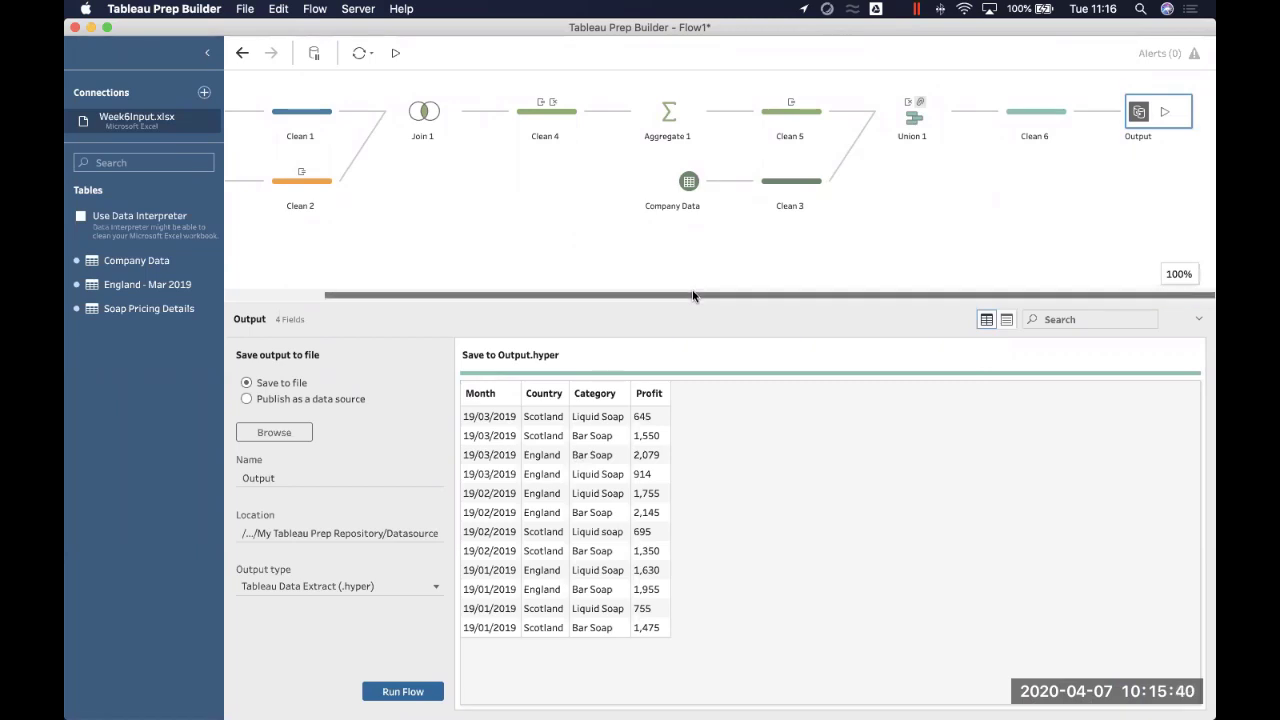
{"action": "left_click_drag", "start_coordinate": [698, 297], "coordinate": [562, 307]}
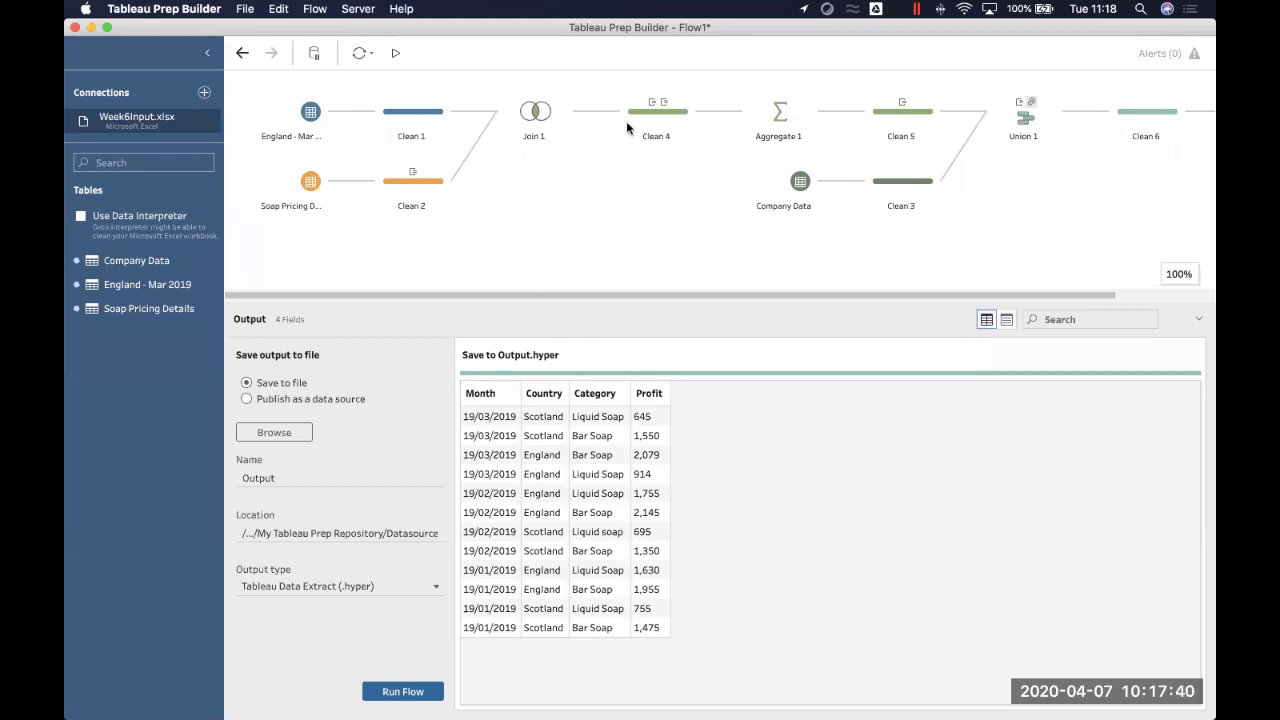
Step: Bring up the Connect pane listing file types and servers for a new connection
{"action": "left_click", "coordinate": [204, 92]}
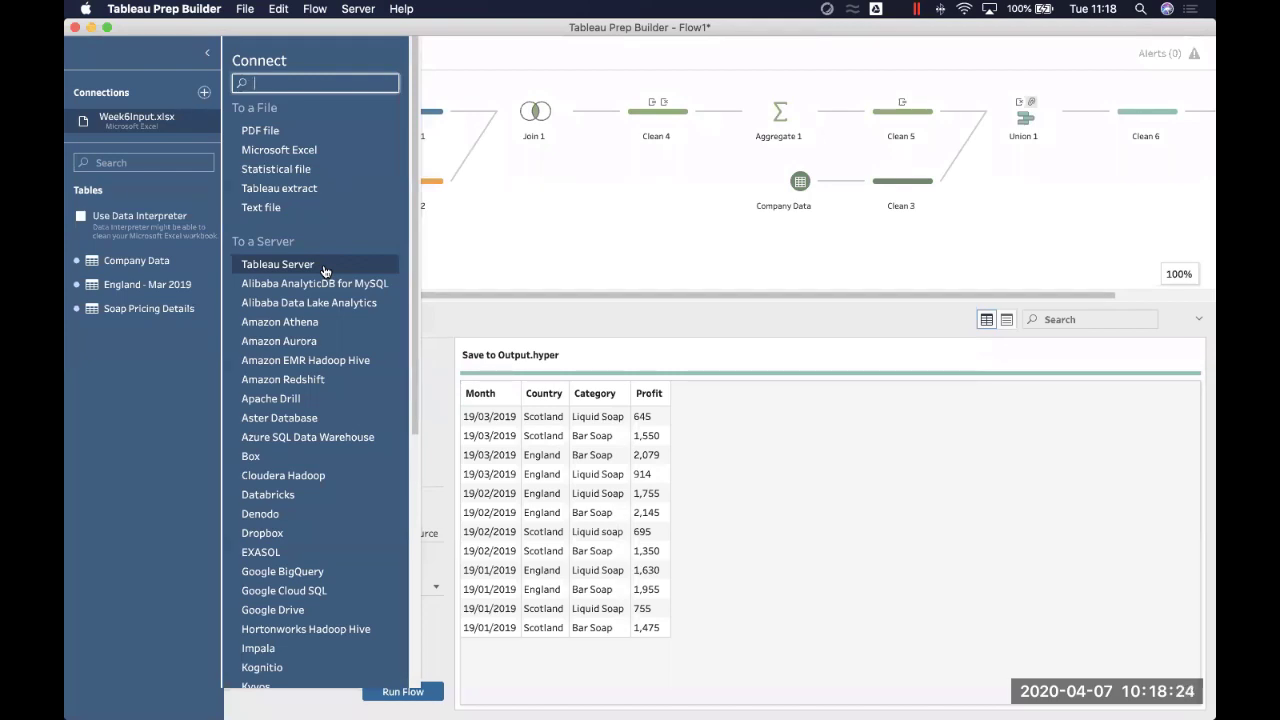
{"action": "scroll", "coordinate": [308, 385], "scroll_direction": "down", "scroll_amount": 5}
{"action": "scroll", "coordinate": [311, 391], "scroll_direction": "down", "scroll_amount": 3}
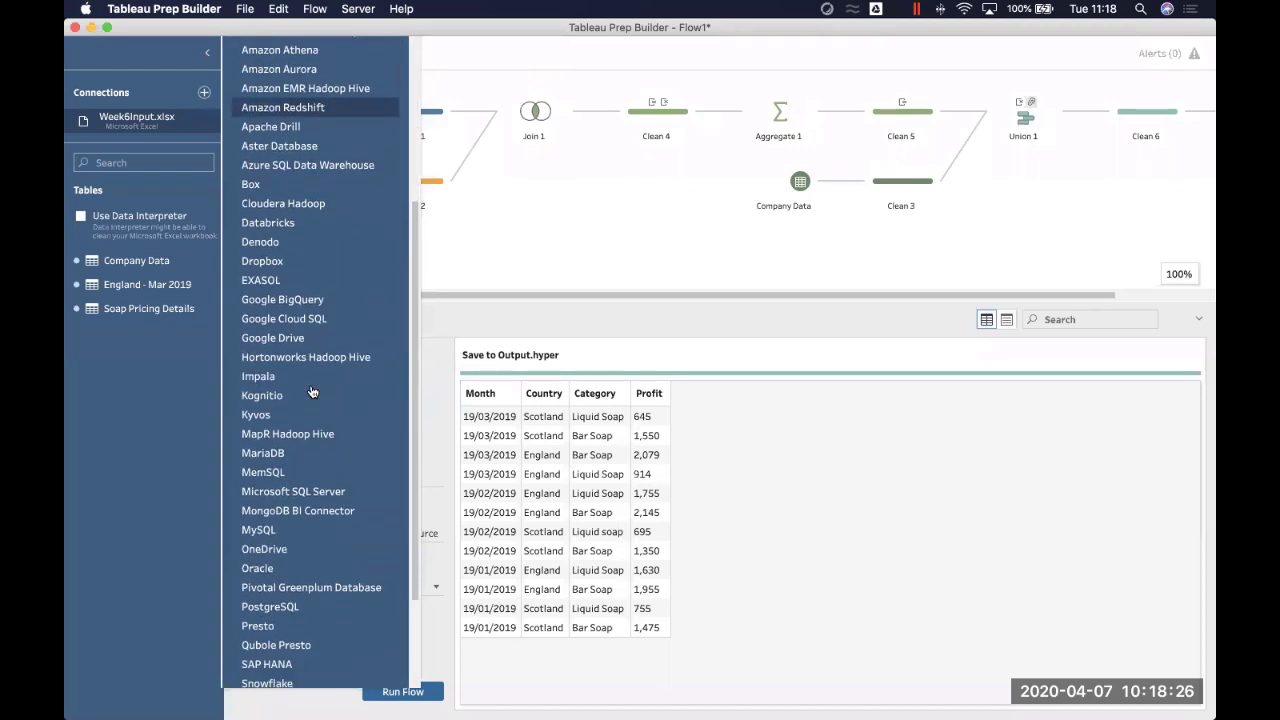
{"action": "scroll", "coordinate": [311, 388], "scroll_direction": "down", "scroll_amount": 2}
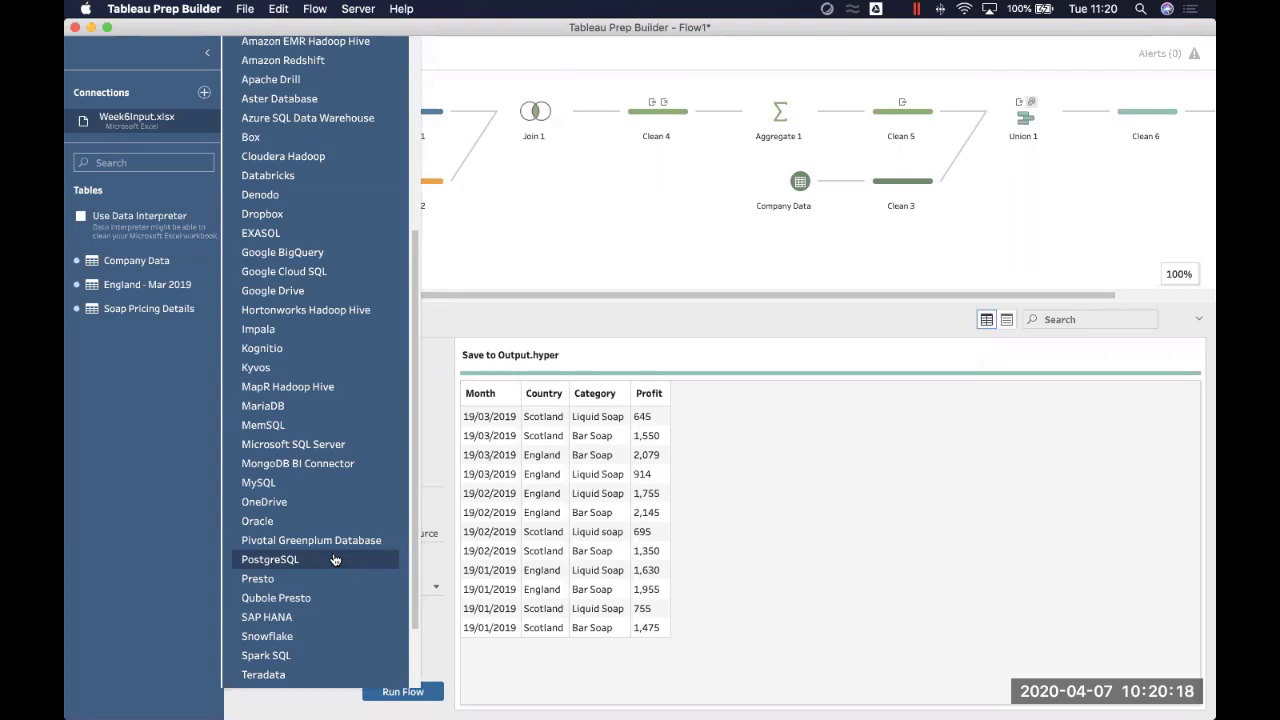
Step: Dismiss the Connect pane to return to the flow with the Output step showing
{"action": "left_click", "coordinate": [508, 243]}
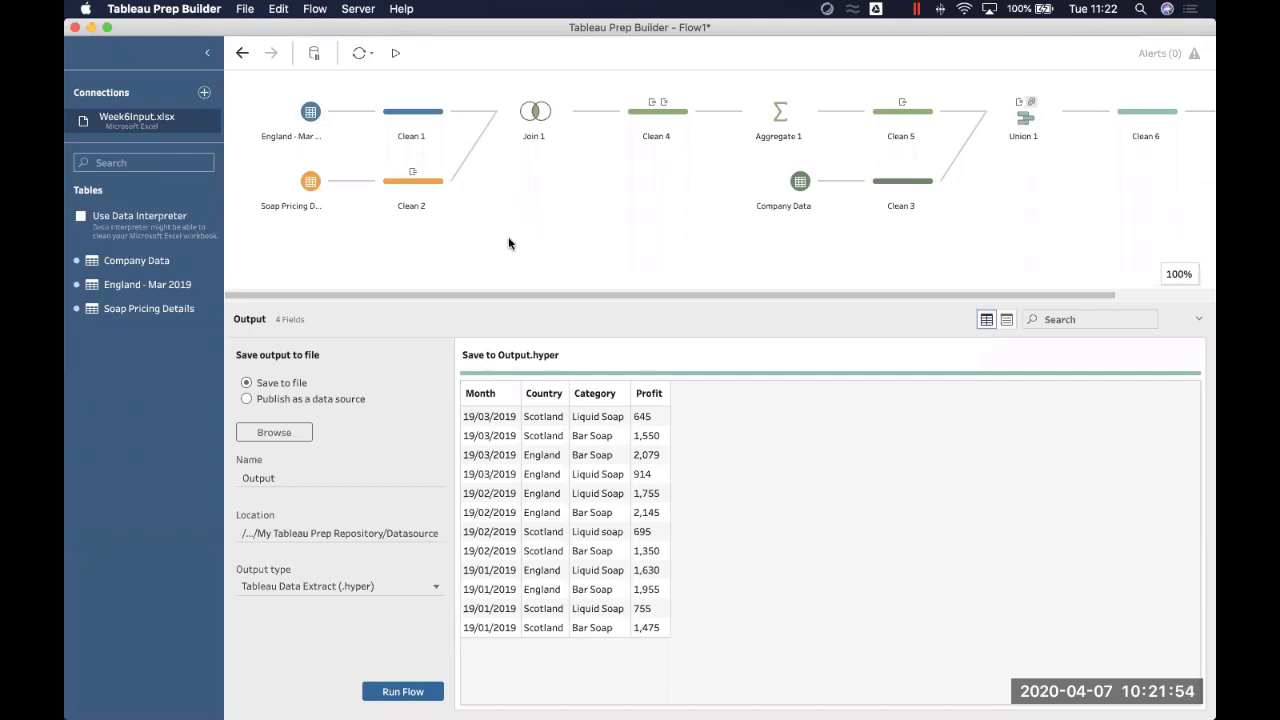
Step: Add a Join 2 step after Clean 2 with Clean 1 as its second input
{"action": "left_click", "coordinate": [527, 118]}
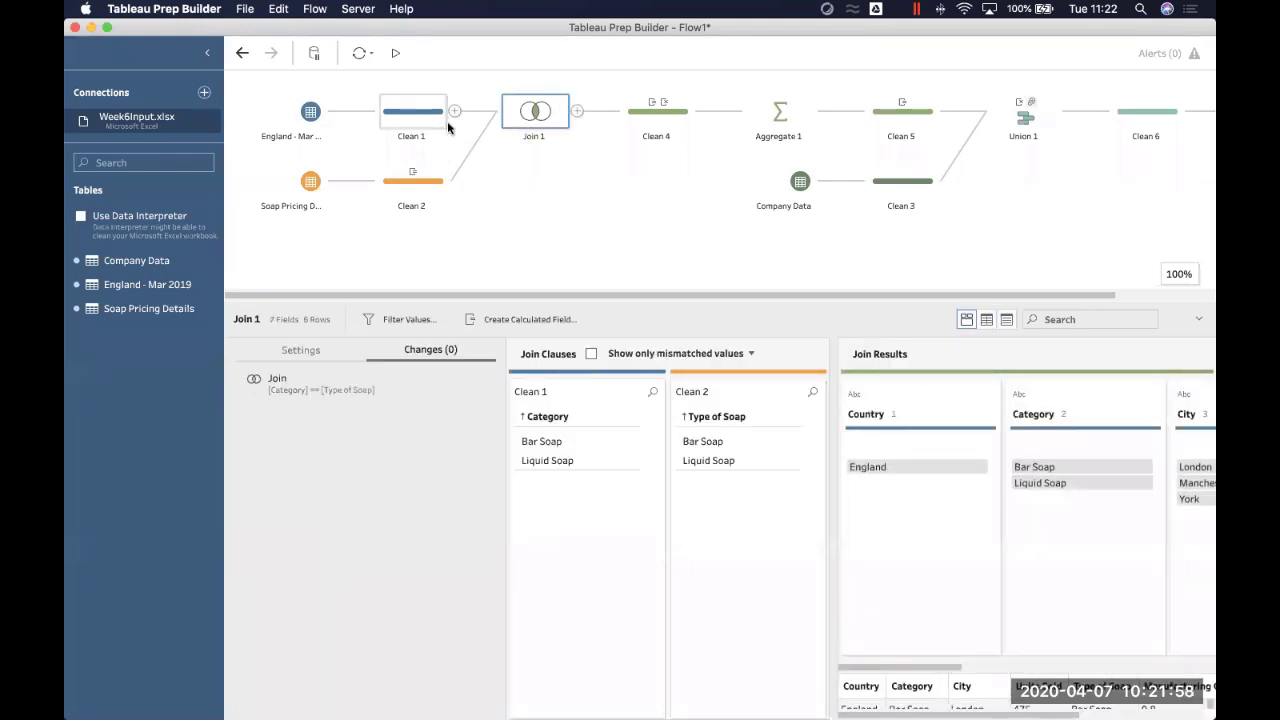
{"action": "left_click", "coordinate": [455, 181]}
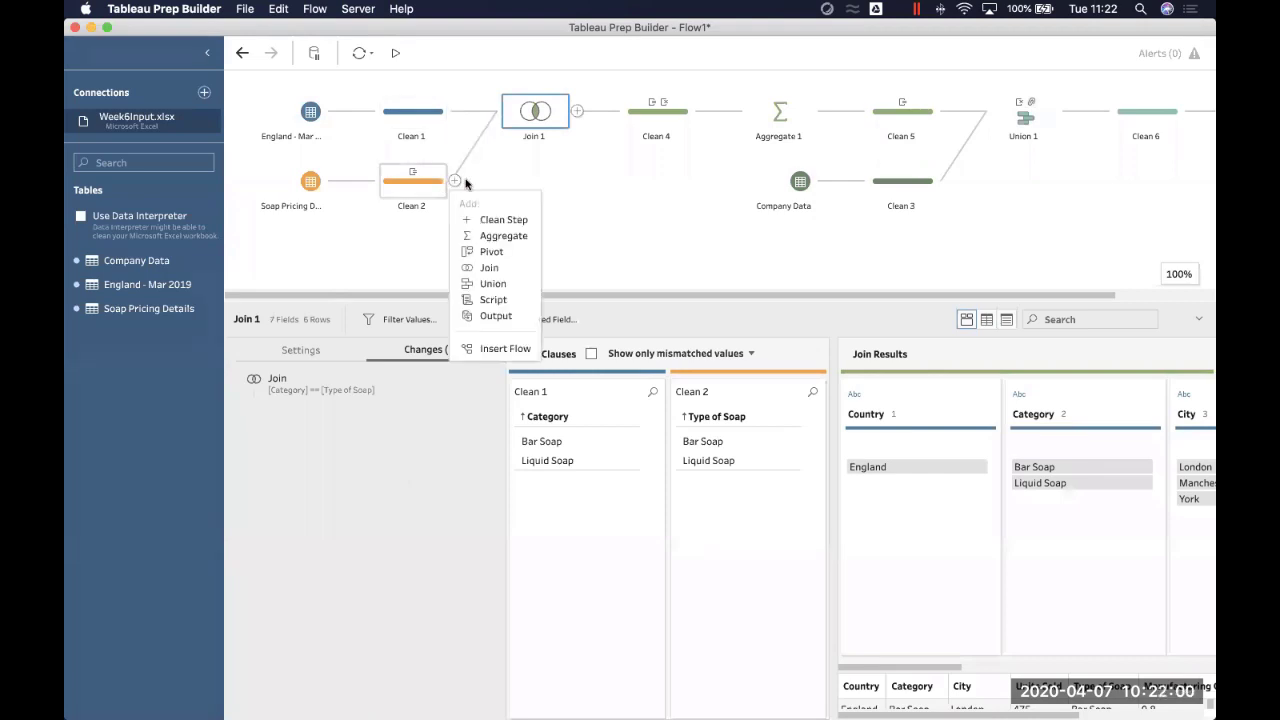
{"action": "left_click", "coordinate": [510, 267]}
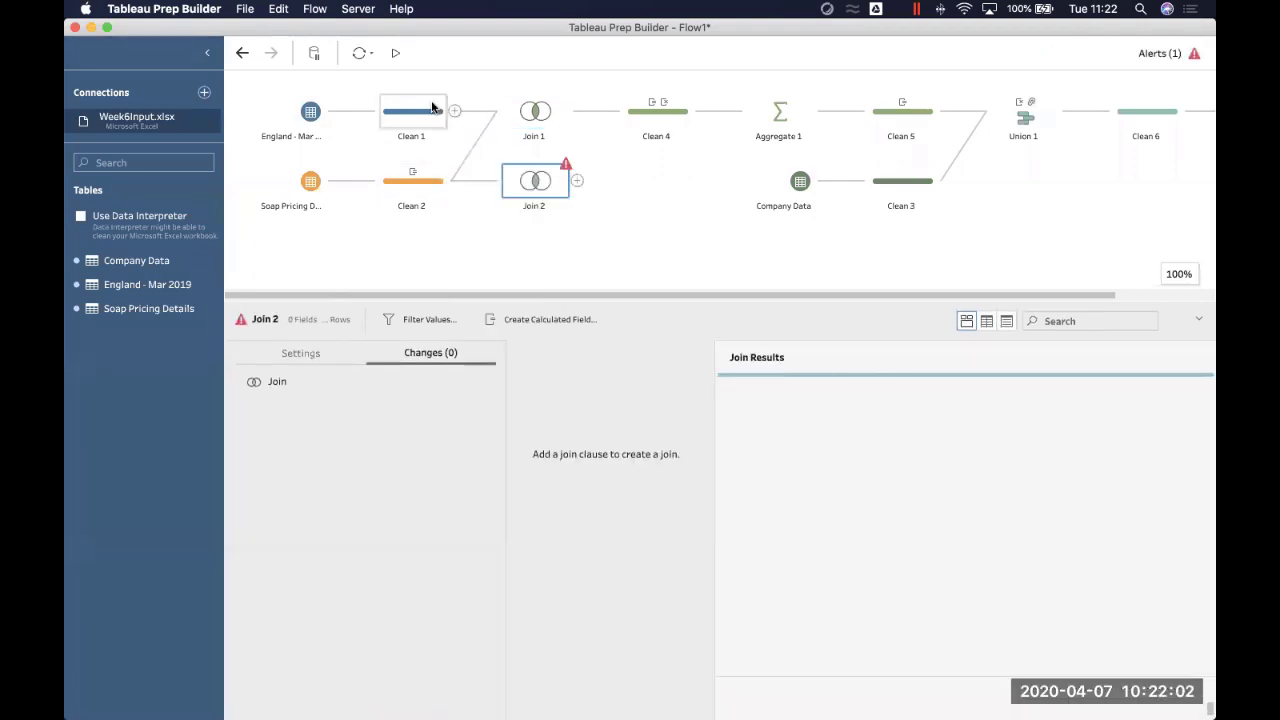
{"action": "left_click_drag", "start_coordinate": [432, 107], "coordinate": [487, 177]}
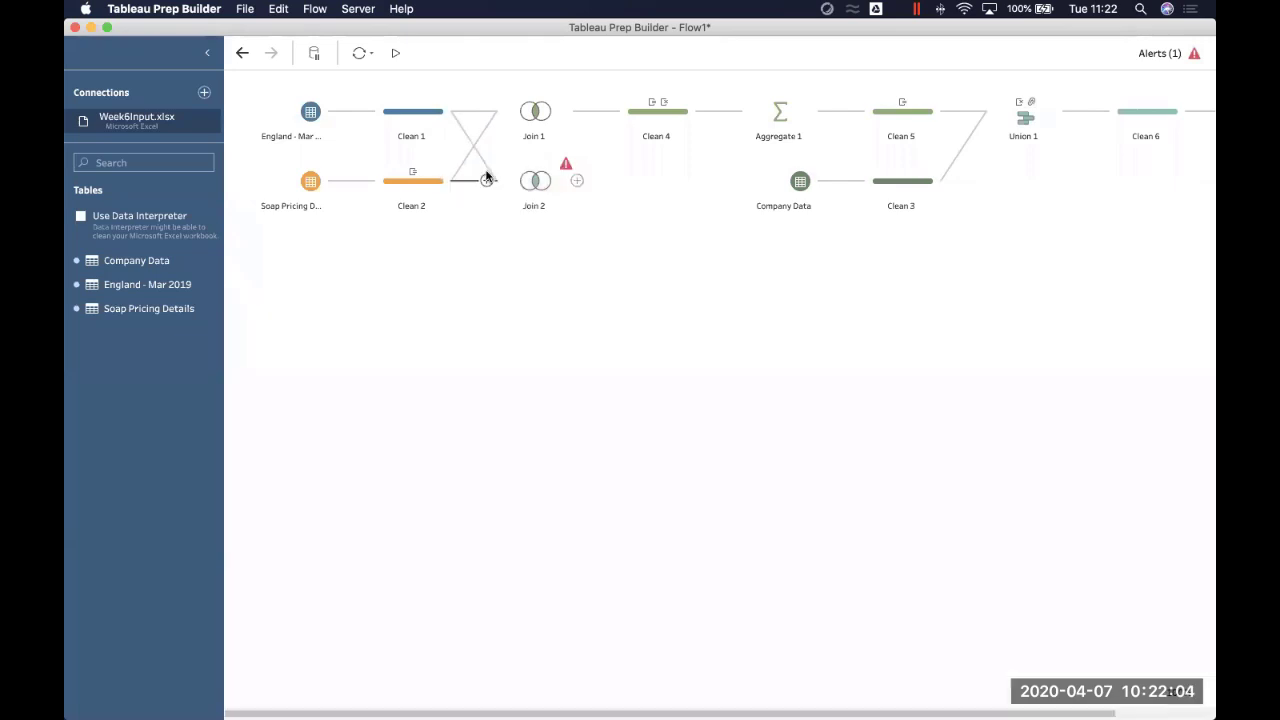
{"action": "left_click", "coordinate": [533, 182]}
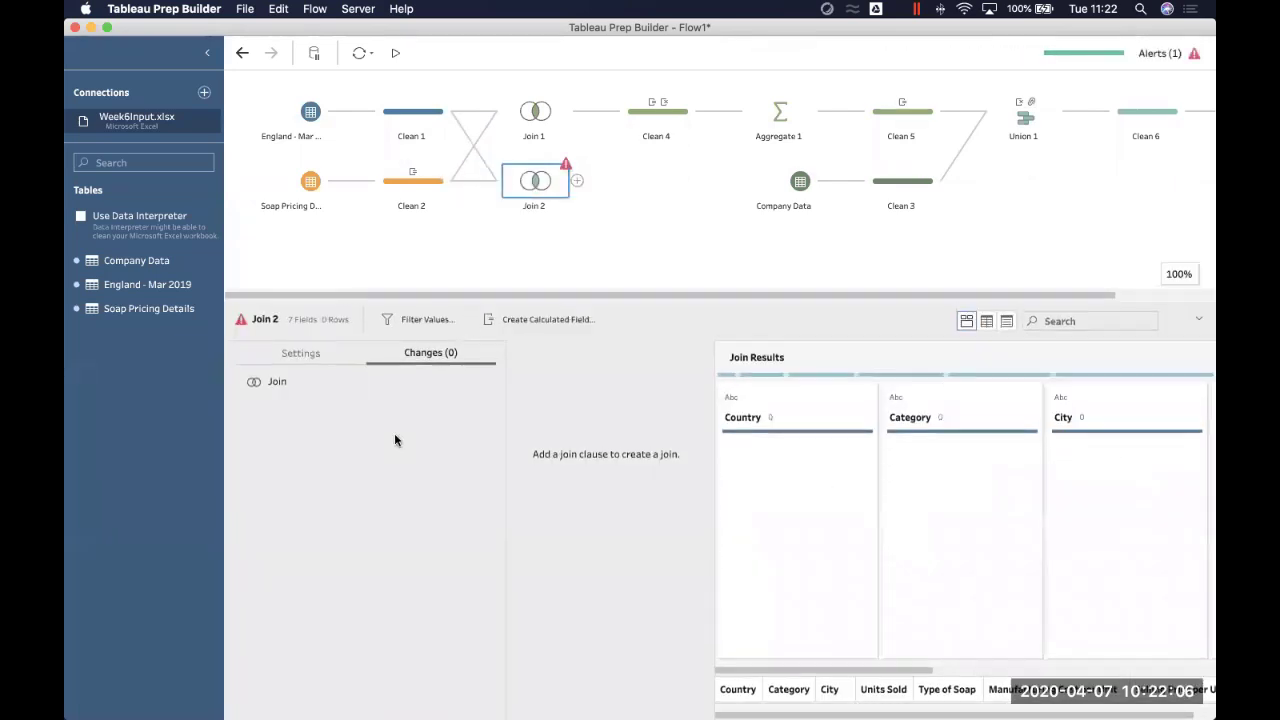
{"action": "left_click", "coordinate": [305, 352]}
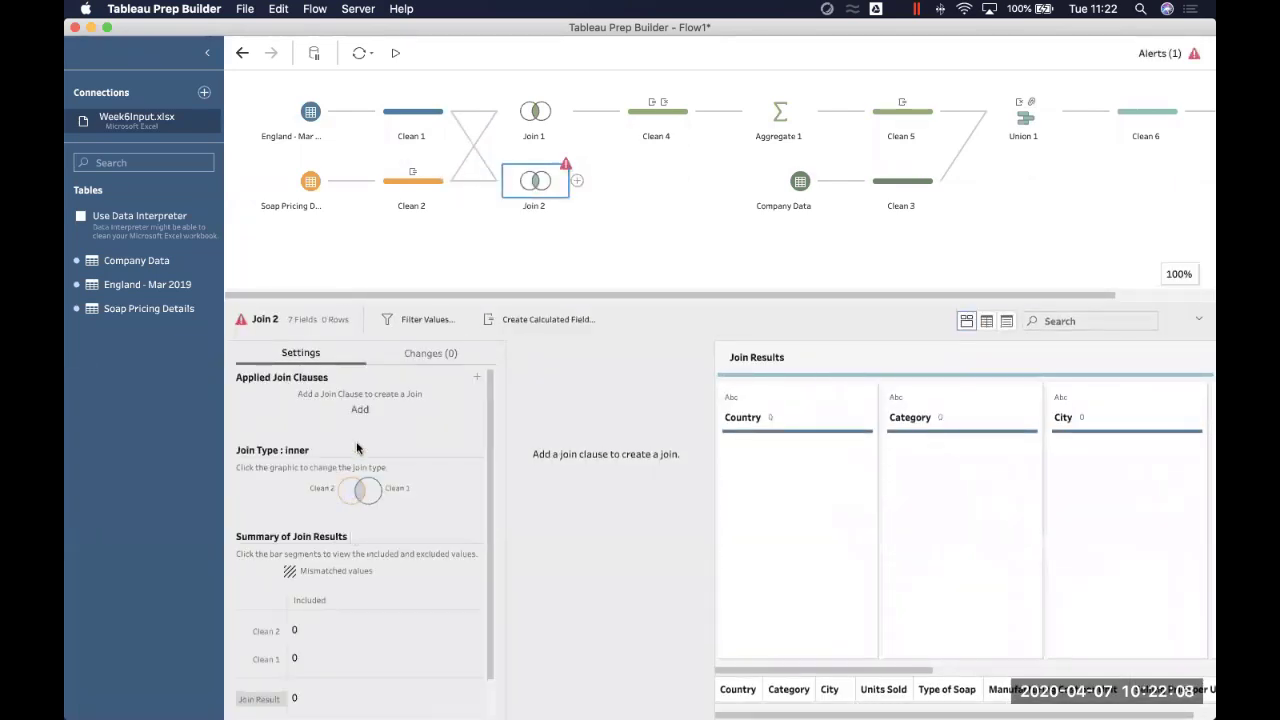
Step: Join Type of Soap to Category as a notInner join, followed by a new Clean step
{"action": "left_click", "coordinate": [478, 376]}
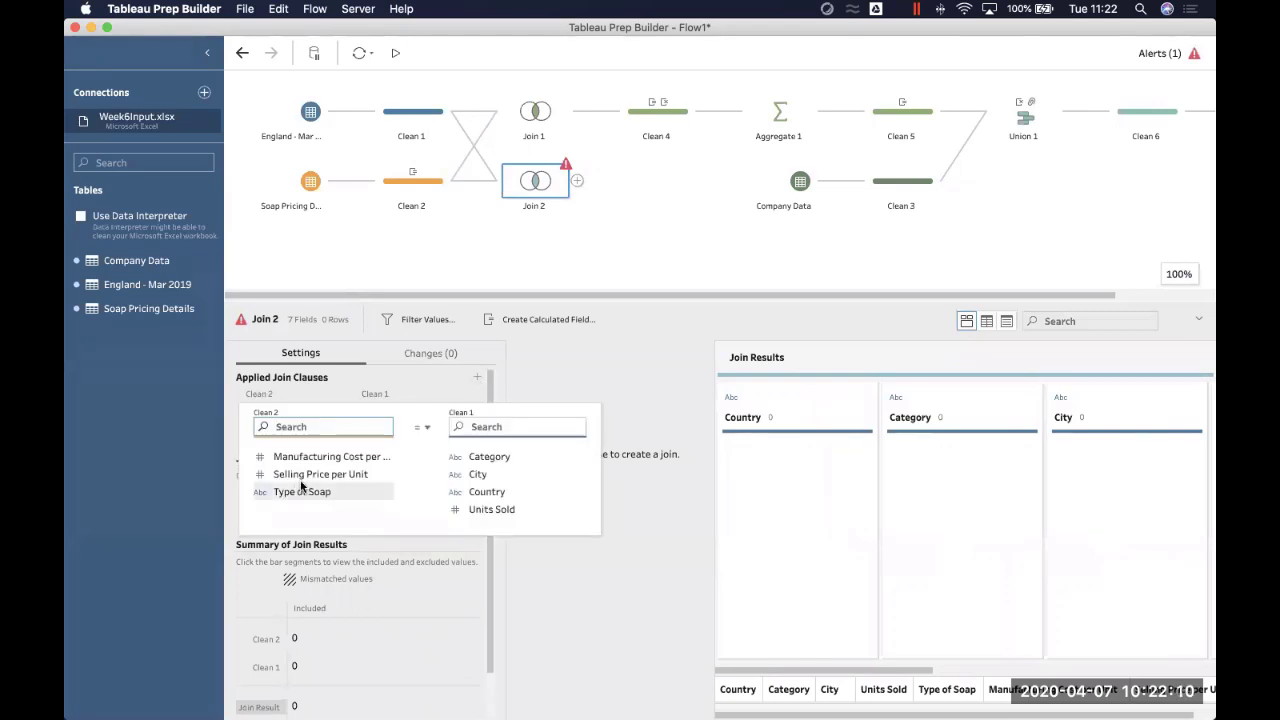
{"action": "left_click", "coordinate": [301, 490]}
{"action": "left_click", "coordinate": [485, 457]}
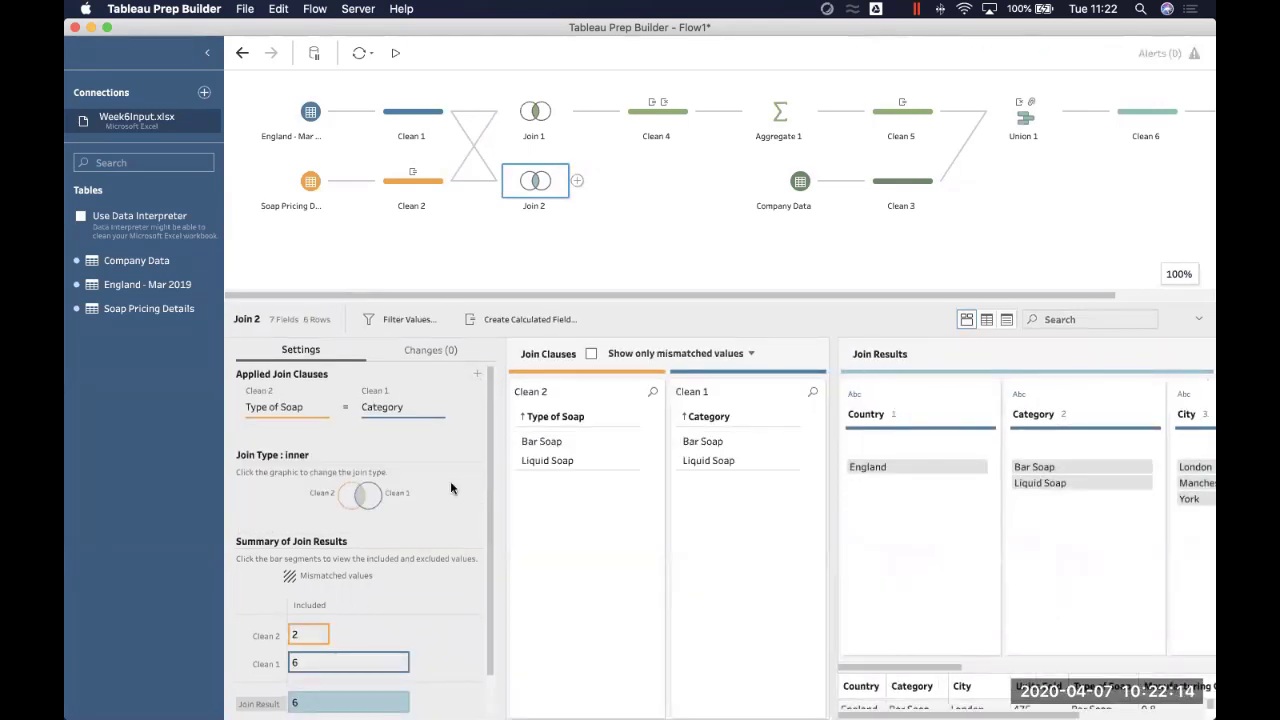
{"action": "left_click", "coordinate": [348, 496]}
{"action": "left_click", "coordinate": [354, 496]}
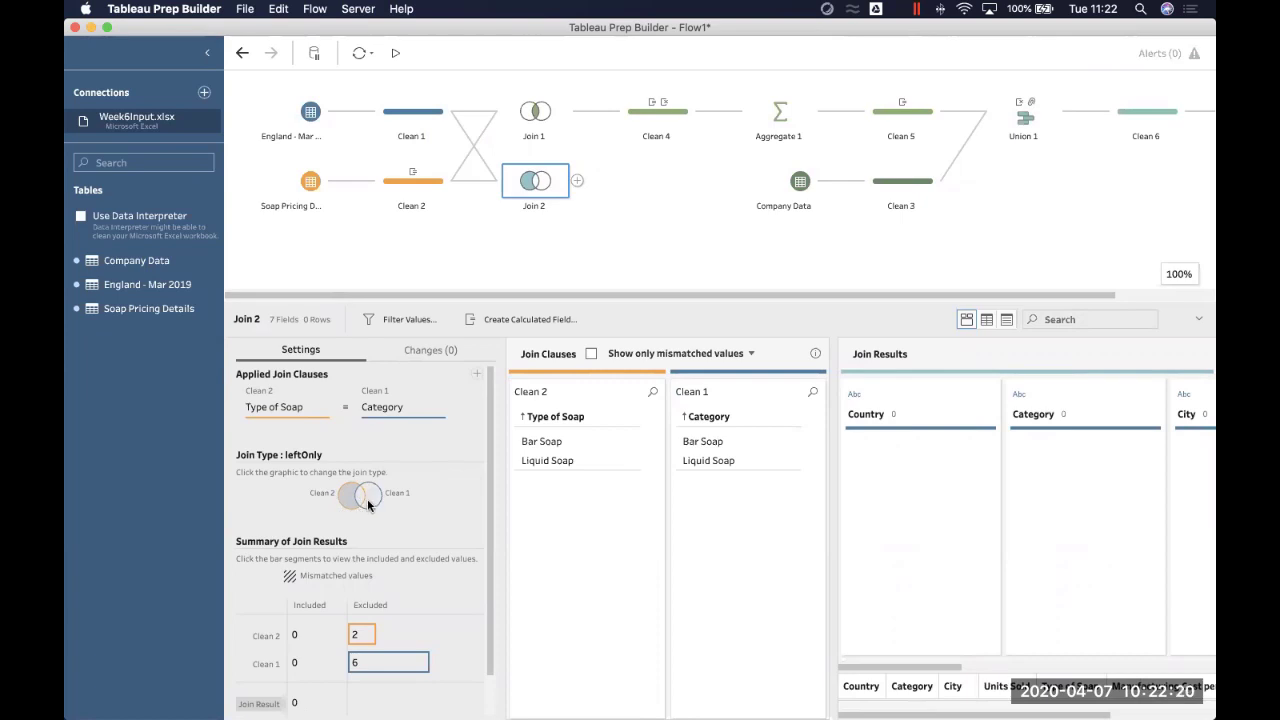
{"action": "left_click", "coordinate": [367, 500]}
{"action": "left_click", "coordinate": [577, 180]}
{"action": "left_click", "coordinate": [624, 219]}
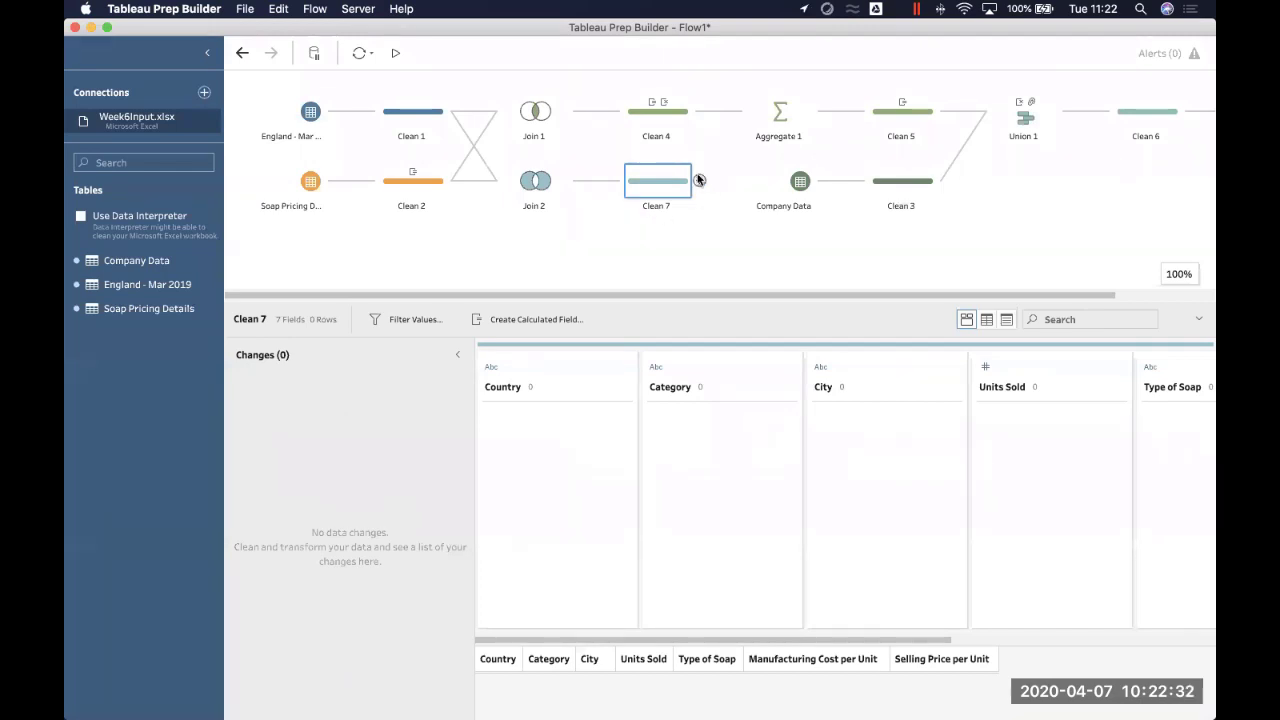
Step: Discard the Join 2 and Clean 7 steps, then view Clean 4's data profile
{"action": "left_click_drag", "start_coordinate": [672, 182], "coordinate": [665, 252]}
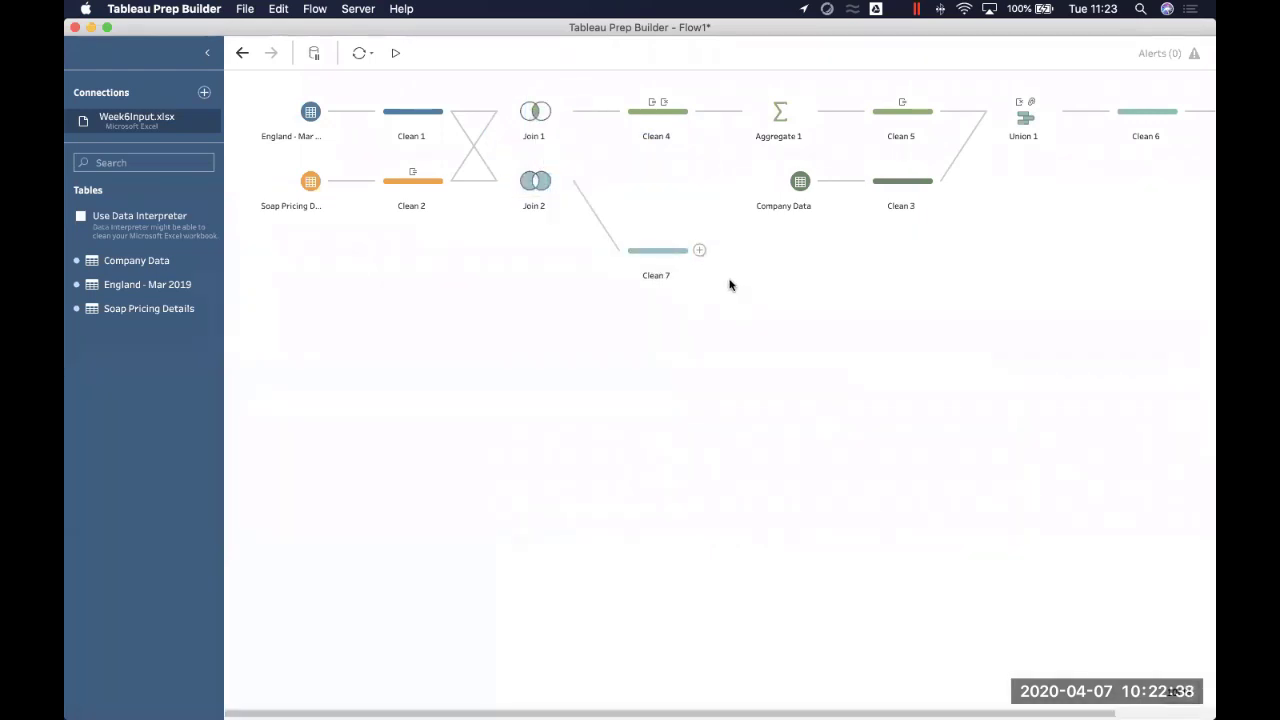
{"action": "left_click", "coordinate": [635, 252]}
{"action": "left_click_drag", "start_coordinate": [635, 252], "coordinate": [553, 192]}
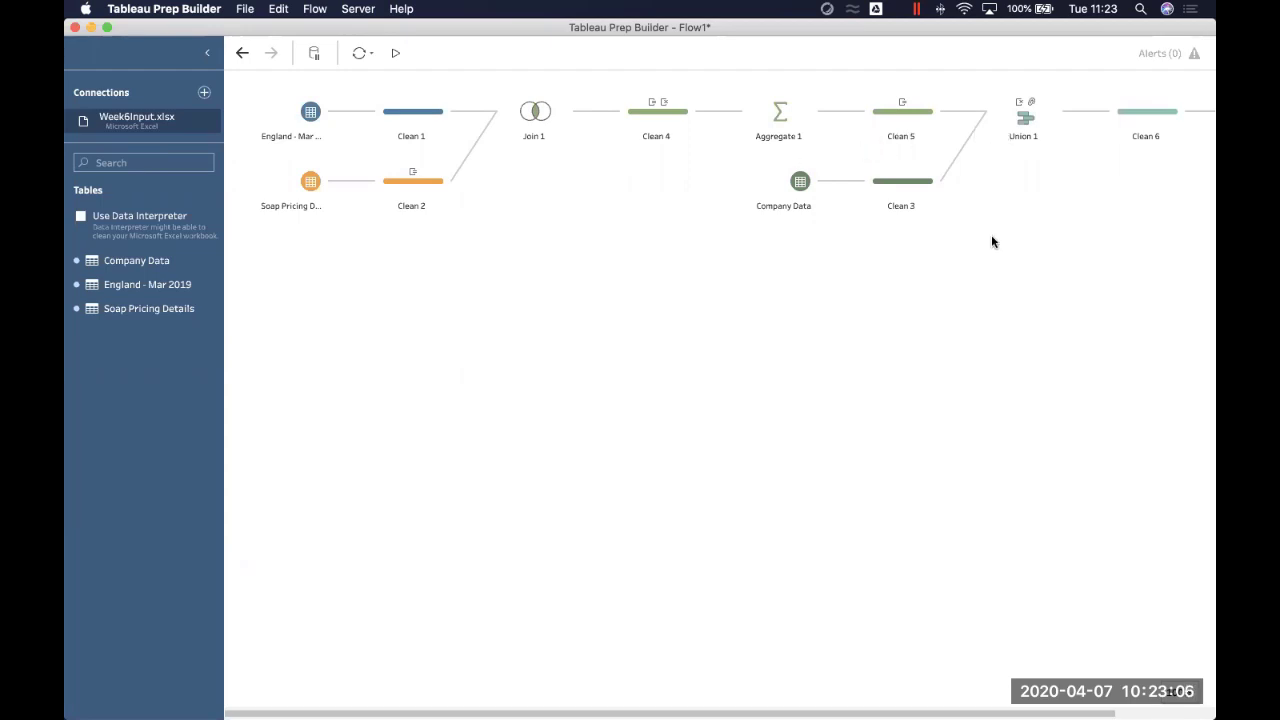
{"action": "left_click", "coordinate": [660, 112]}
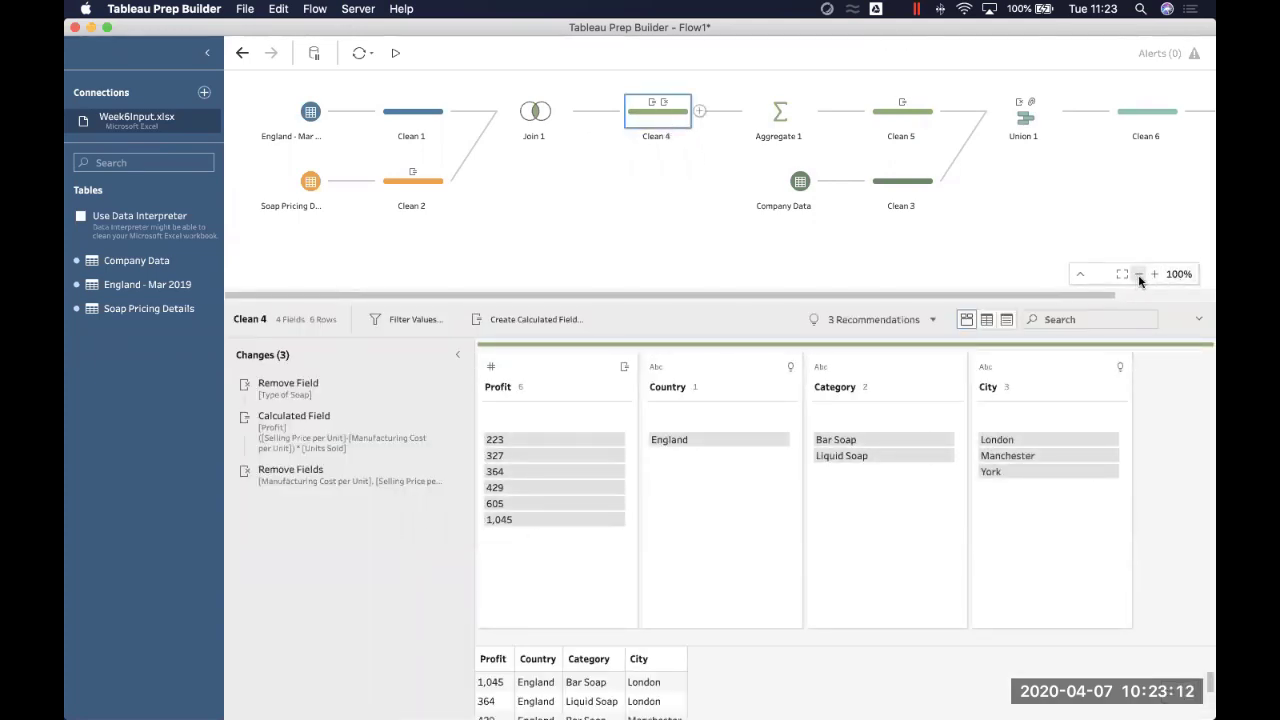
{"action": "left_click", "coordinate": [1139, 274]}
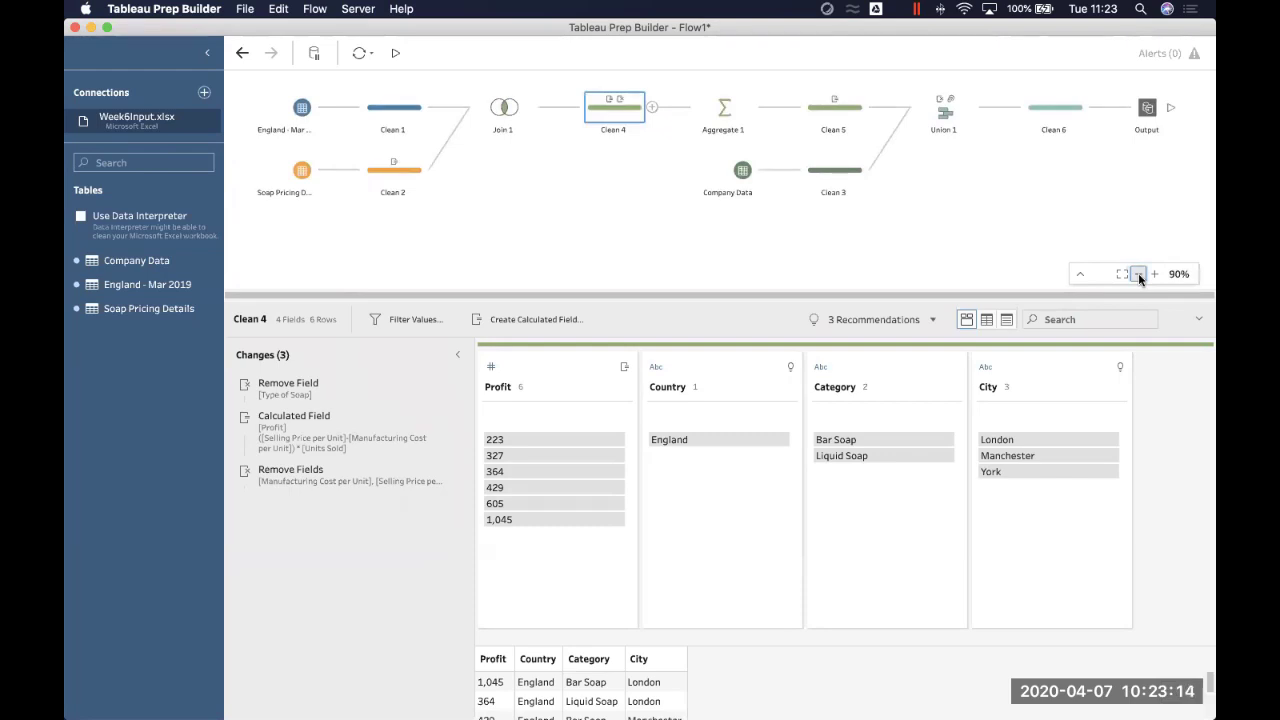
{"action": "left_click", "coordinate": [1138, 275]}
{"action": "left_click", "coordinate": [1138, 275]}
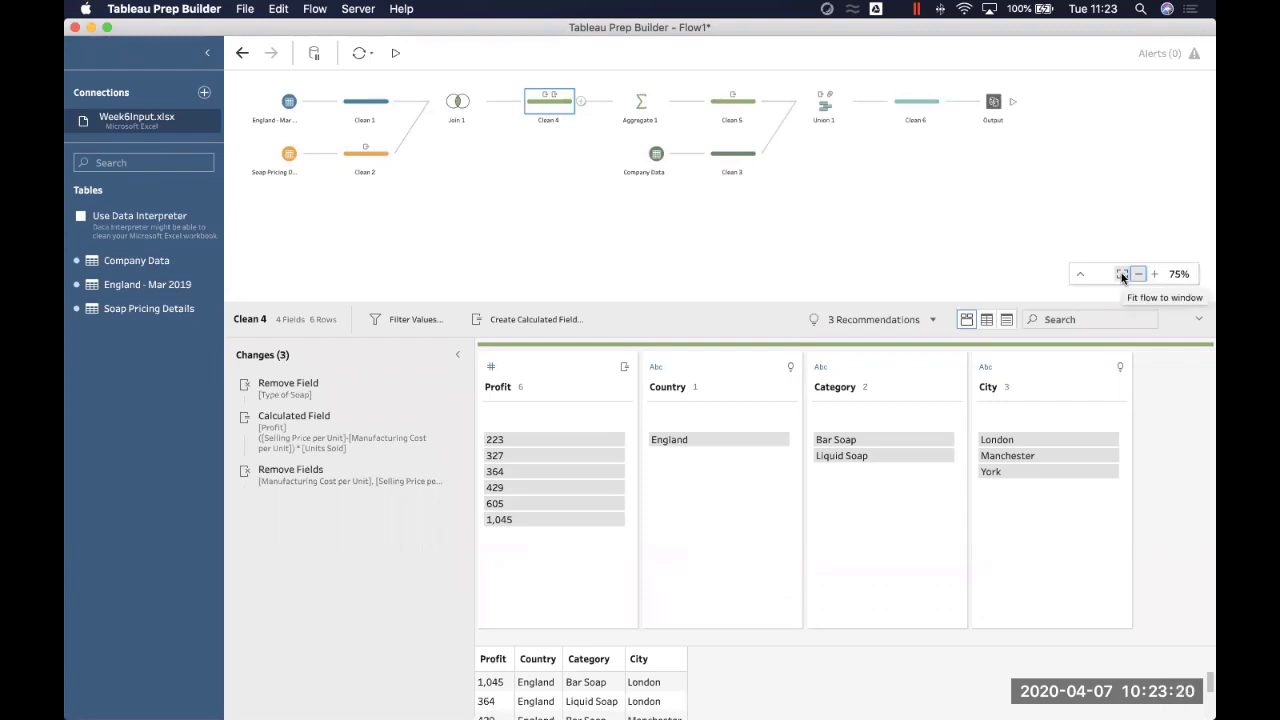
{"action": "left_click", "coordinate": [1122, 275]}
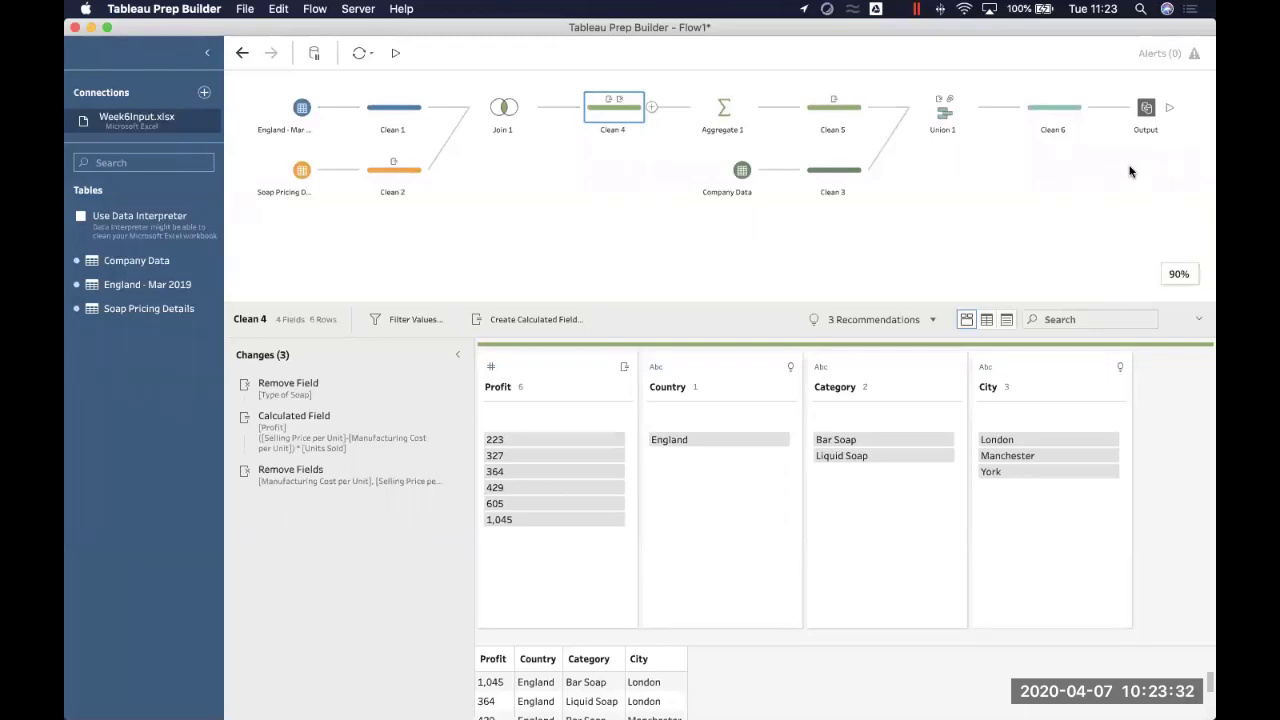
{"action": "mouse_move", "coordinate": [1174, 281]}
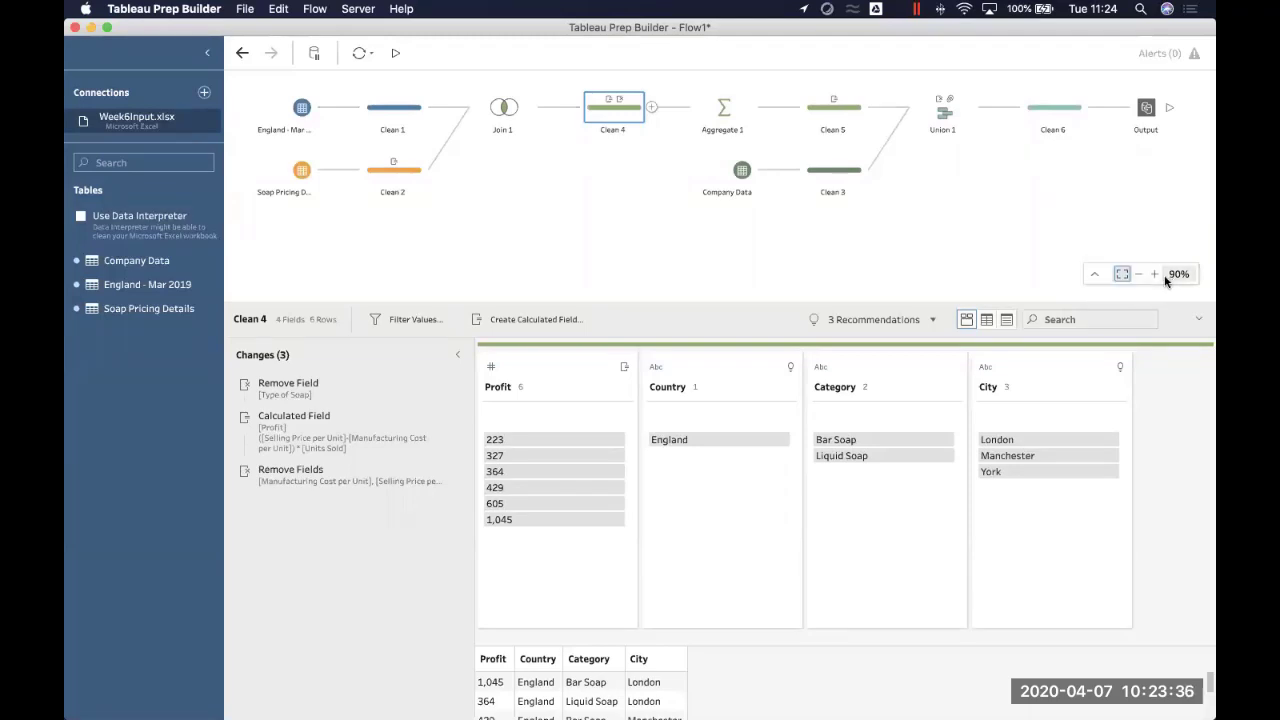
{"action": "left_click", "coordinate": [1155, 274]}
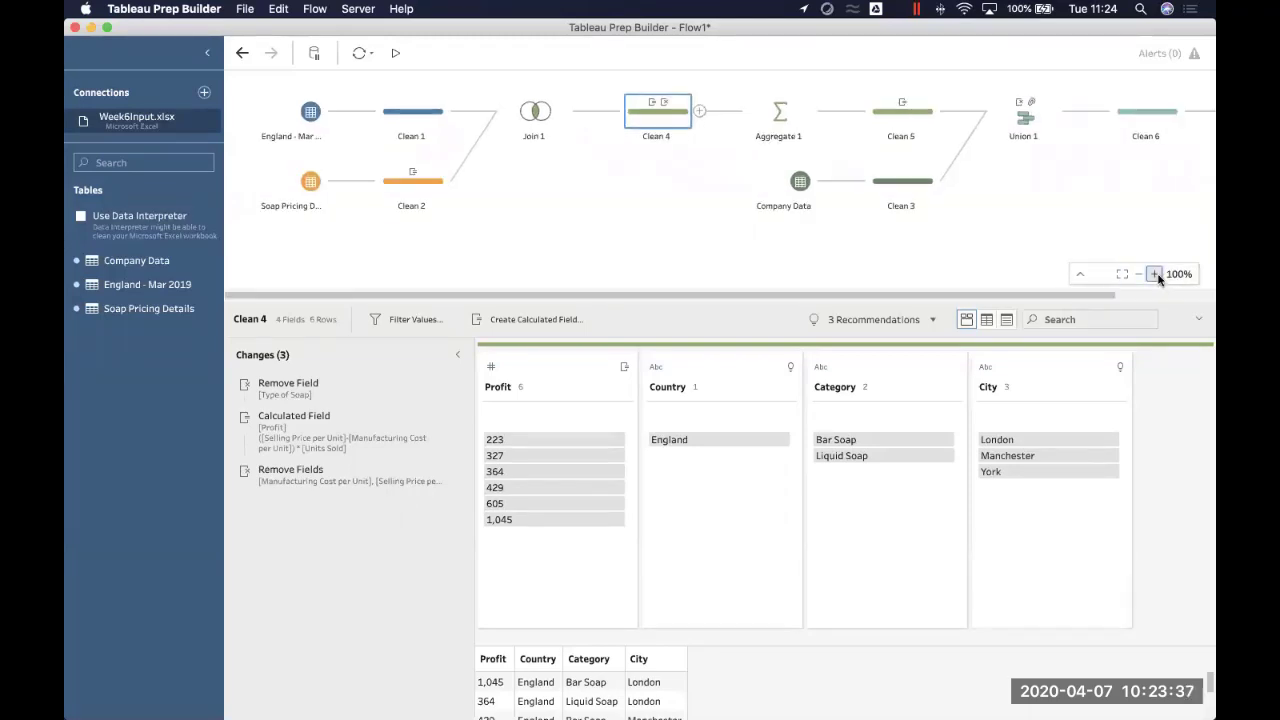
{"action": "left_click", "coordinate": [1079, 274]}
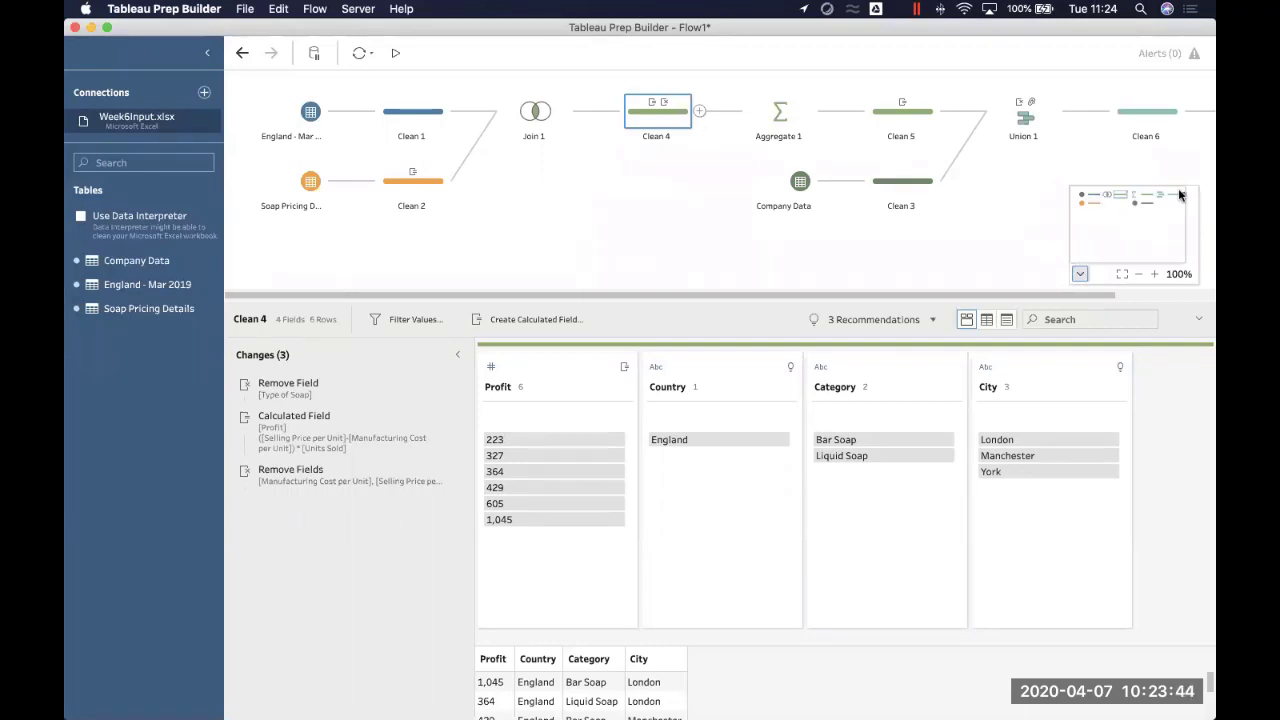
{"action": "scroll", "coordinate": [1150, 232], "scroll_direction": "right", "scroll_amount": 3}
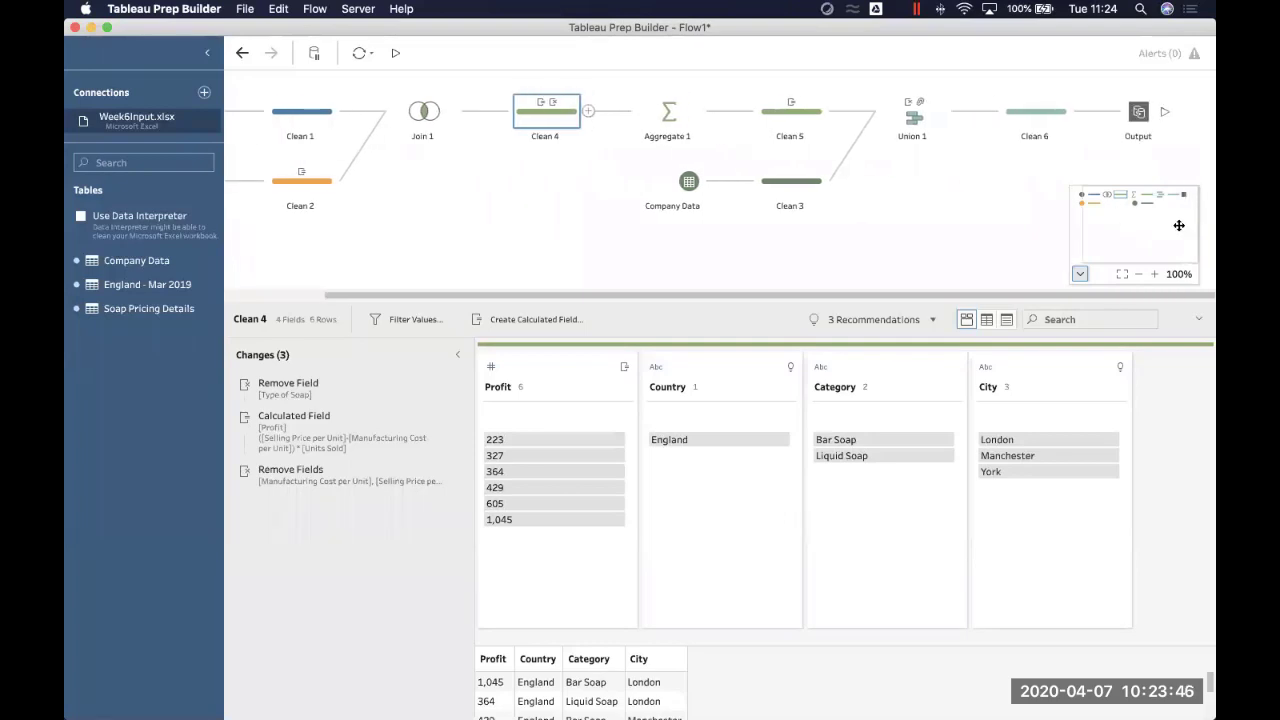
{"action": "scroll", "coordinate": [1168, 232], "scroll_direction": "left", "scroll_amount": 3}
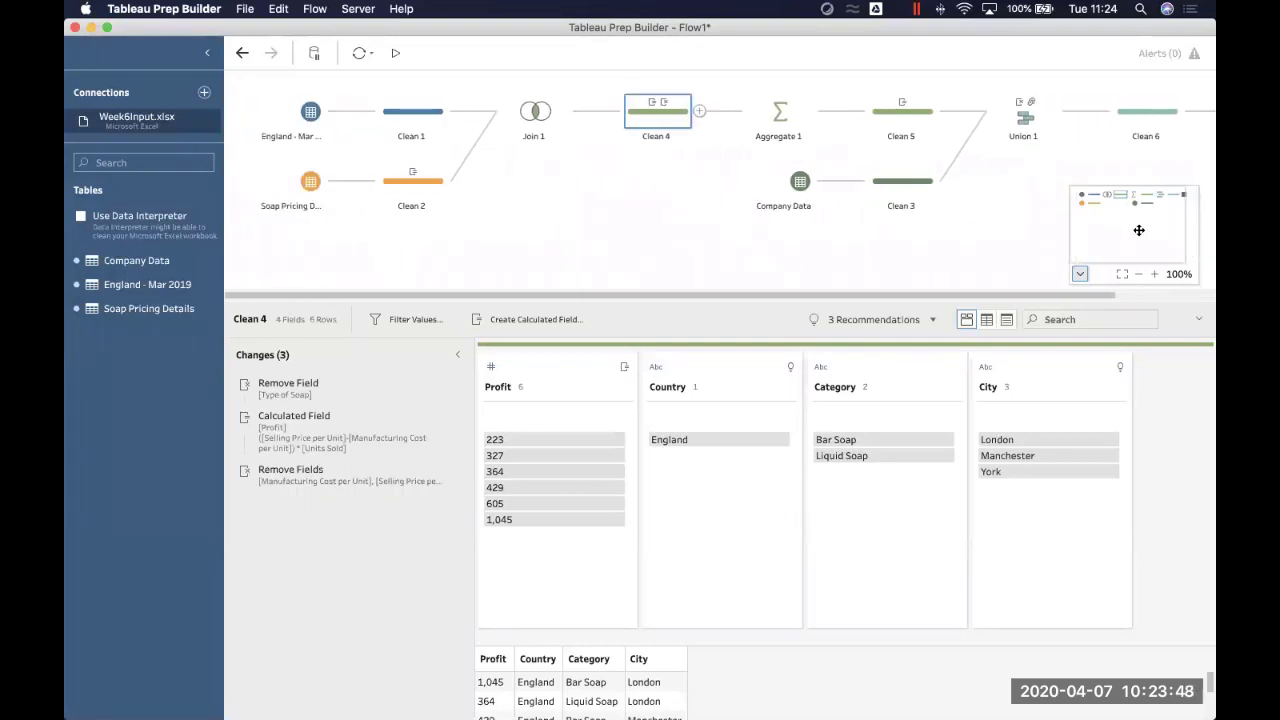
{"action": "scroll", "coordinate": [1180, 230], "scroll_direction": "right", "scroll_amount": 3}
{"action": "scroll", "coordinate": [1165, 230], "scroll_direction": "left", "scroll_amount": 3}
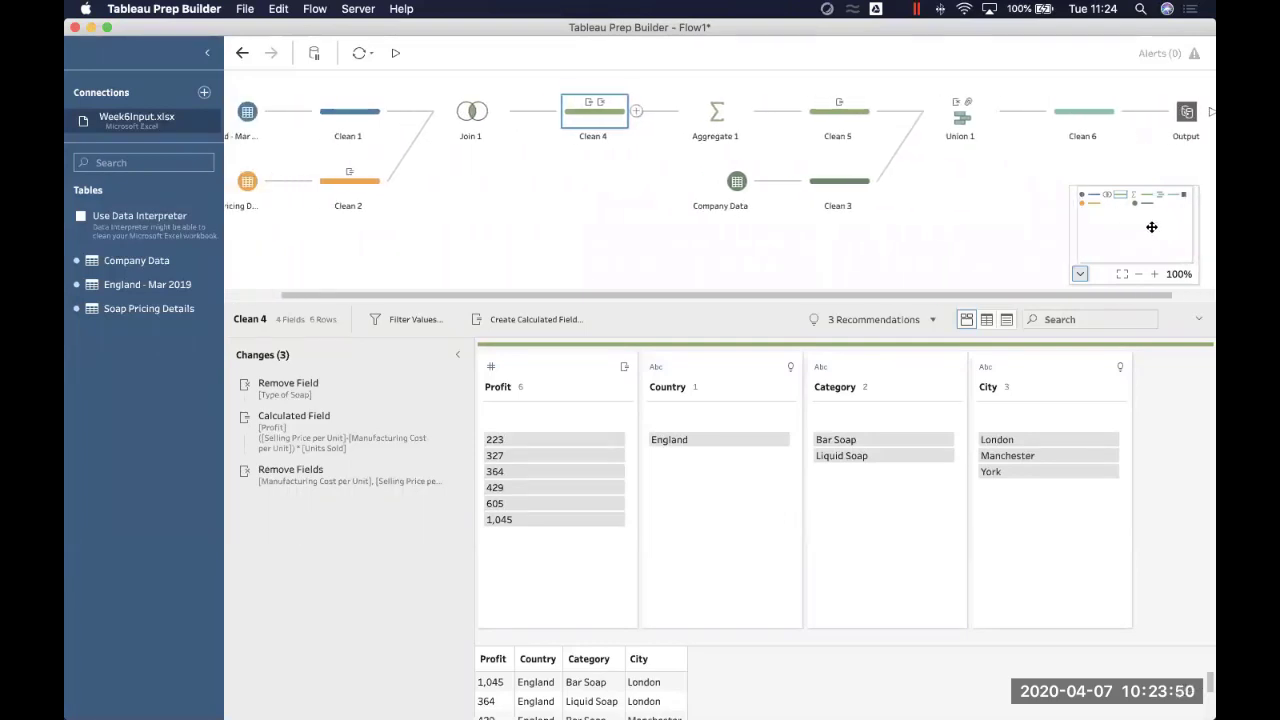
{"action": "left_click", "coordinate": [1080, 273]}
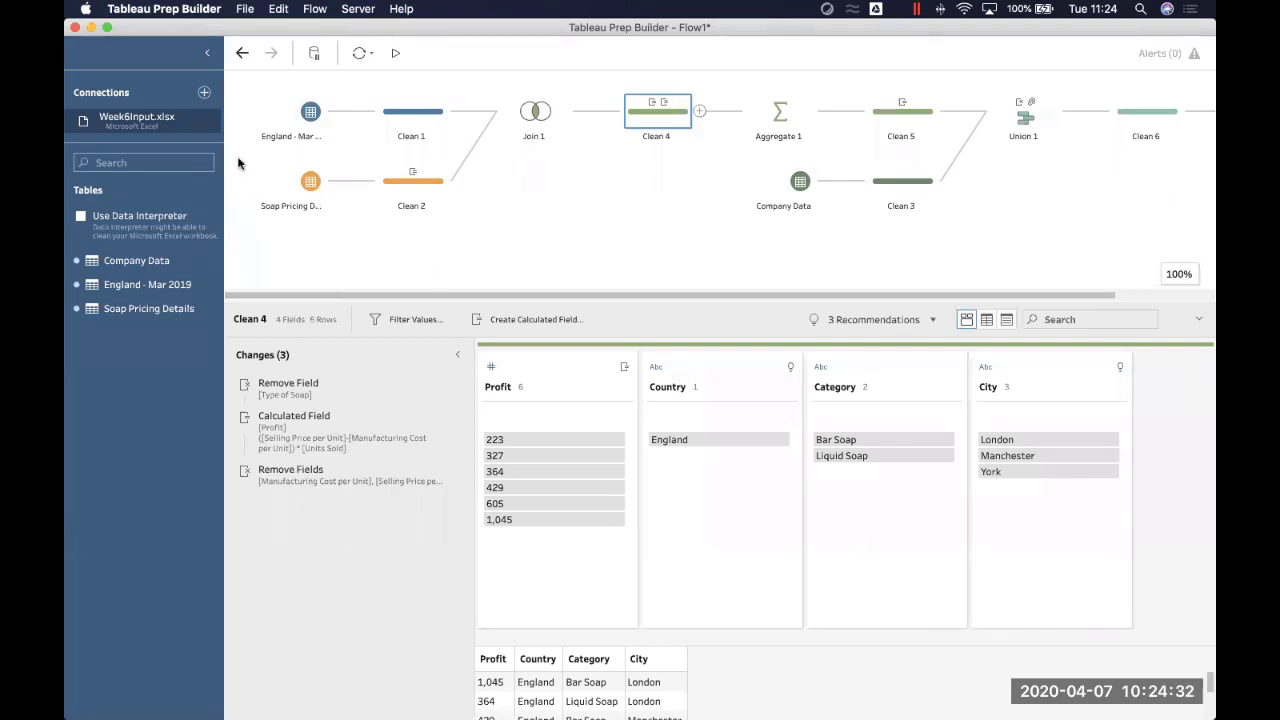
Step: Connect to the Excel workbook Week Two Input.xlsx, found by searching 'week two'
{"action": "left_click", "coordinate": [204, 92]}
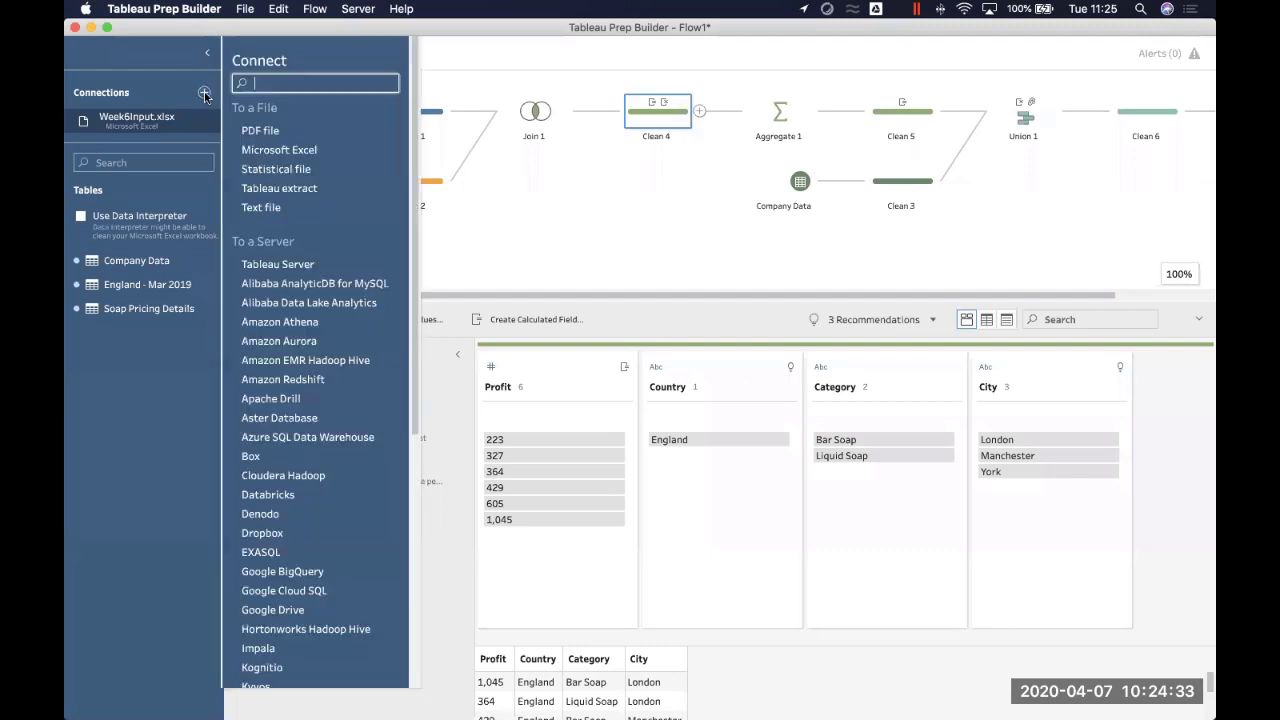
{"action": "left_click", "coordinate": [279, 150]}
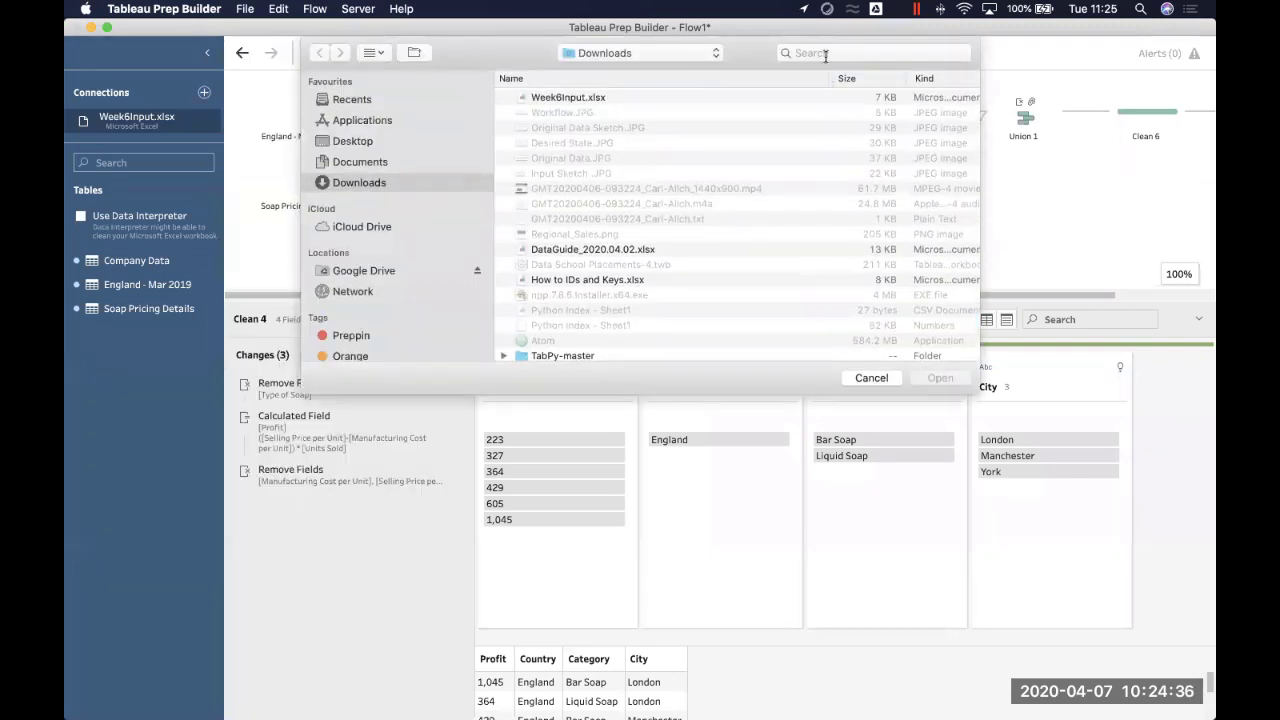
{"action": "left_click", "coordinate": [828, 53]}
{"action": "type", "text": "week two"}
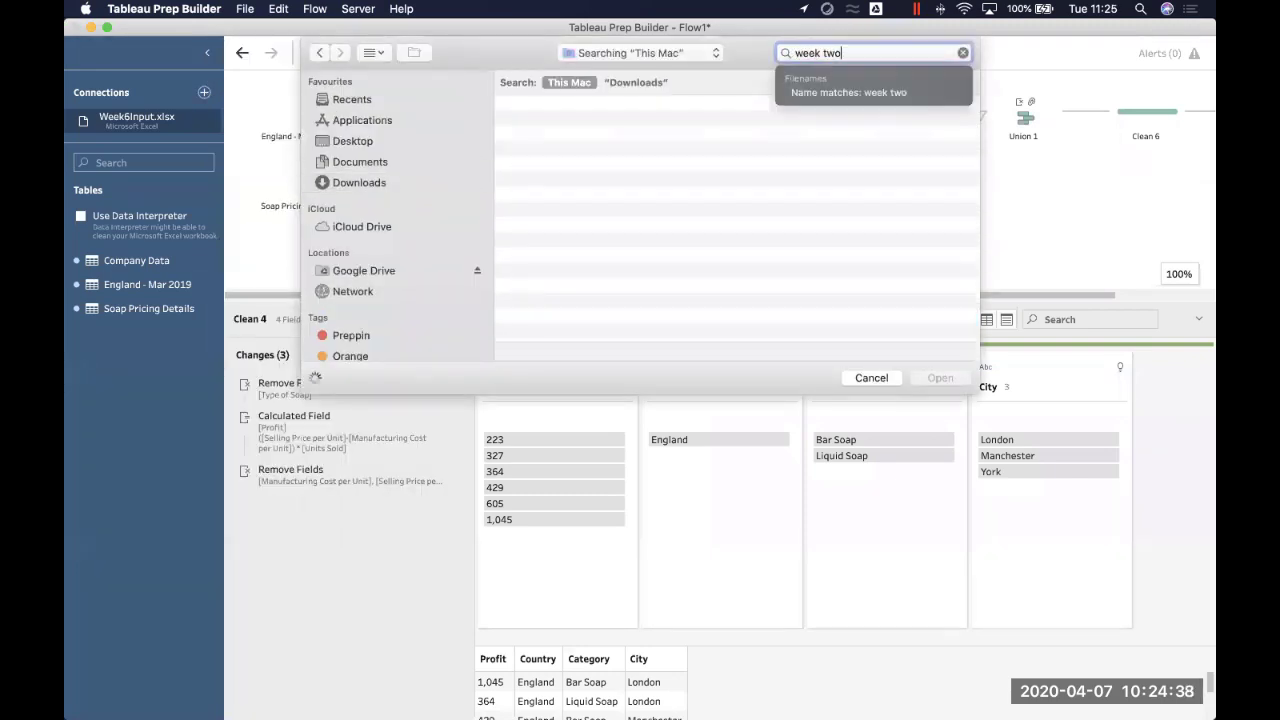
{"action": "left_click", "coordinate": [607, 125]}
{"action": "left_click", "coordinate": [607, 125]}
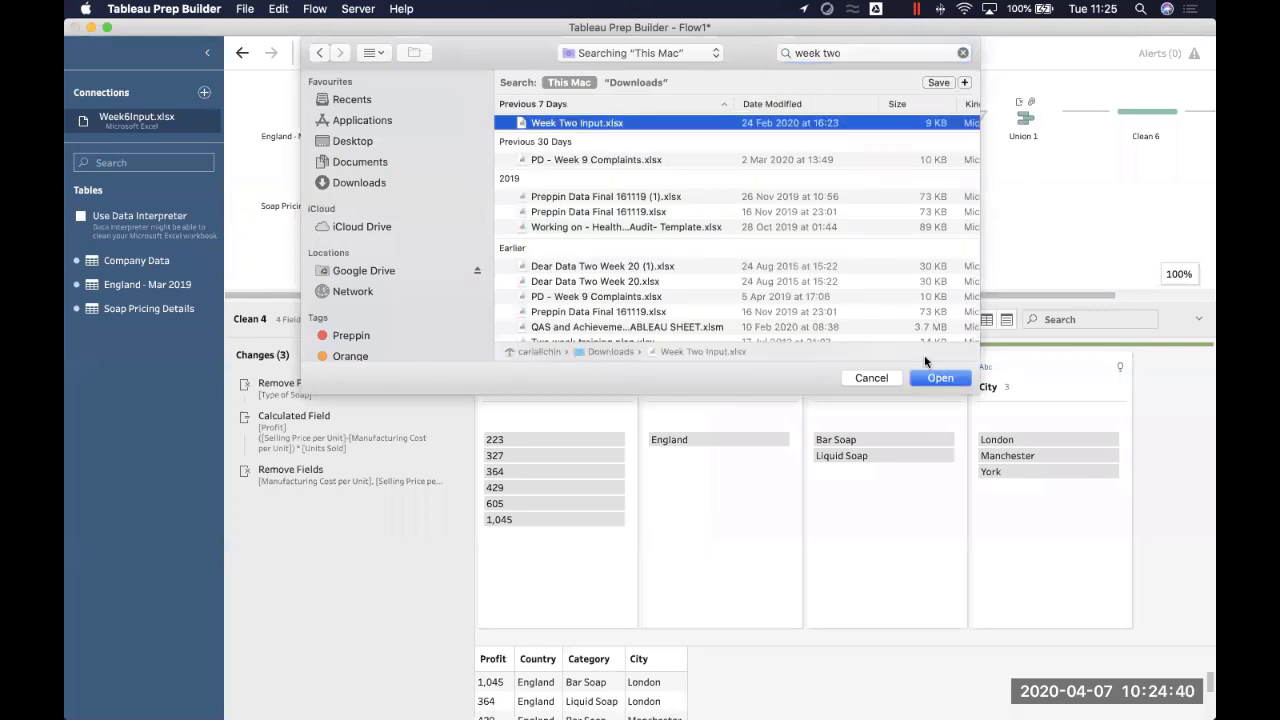
{"action": "left_click", "coordinate": [938, 378]}
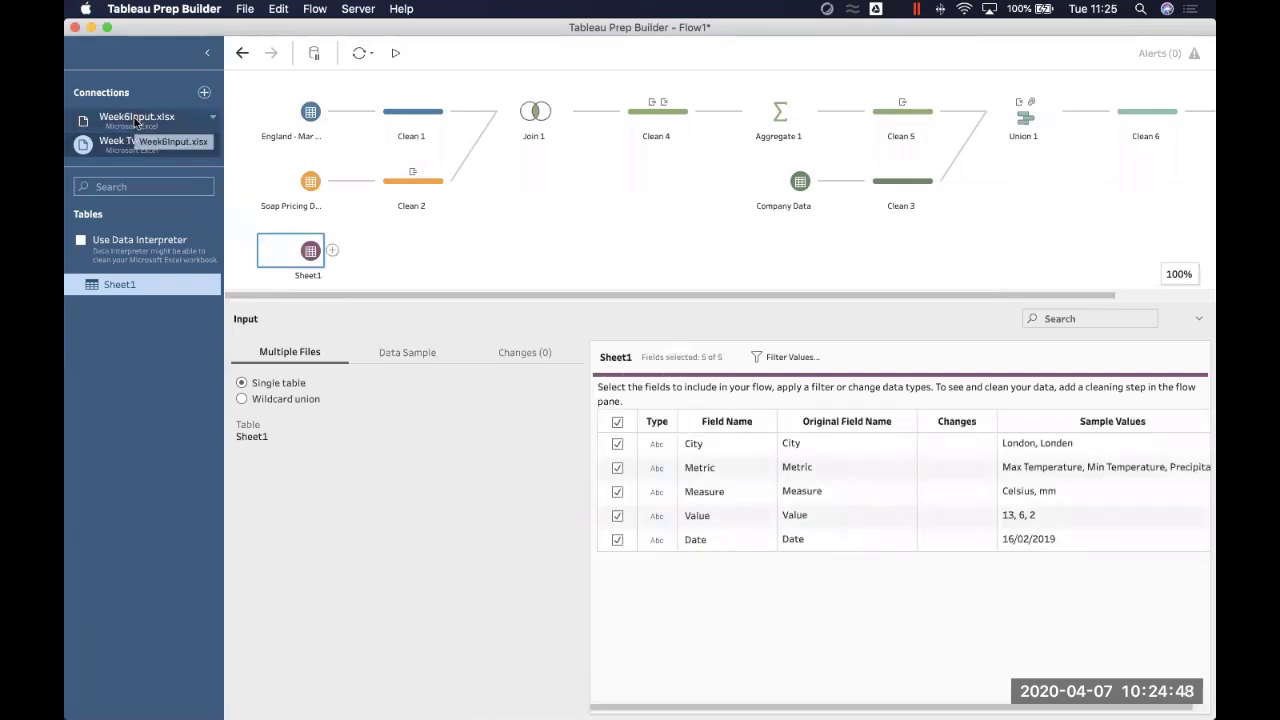
Step: Add a second Sheet1 input and inner-join it to the first Sheet1 on Measure
{"action": "left_click", "coordinate": [121, 145]}
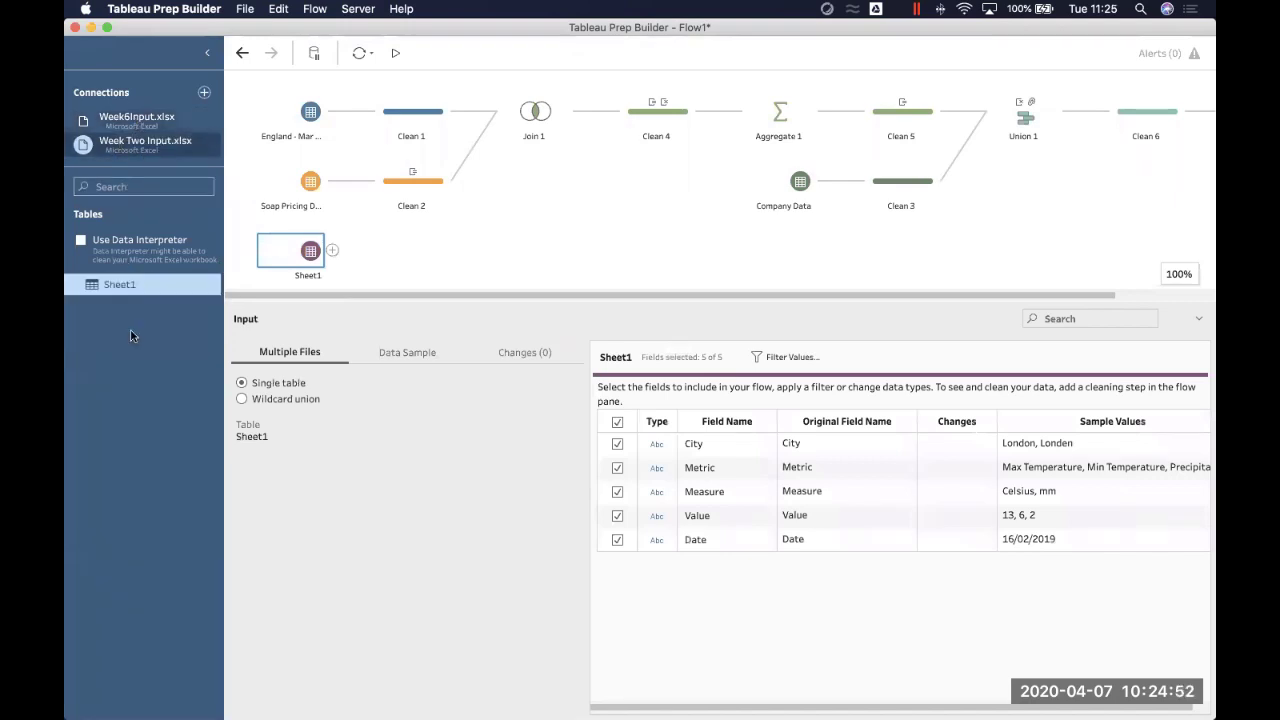
{"action": "left_click", "coordinate": [118, 149]}
{"action": "left_click_drag", "start_coordinate": [129, 290], "coordinate": [391, 382]}
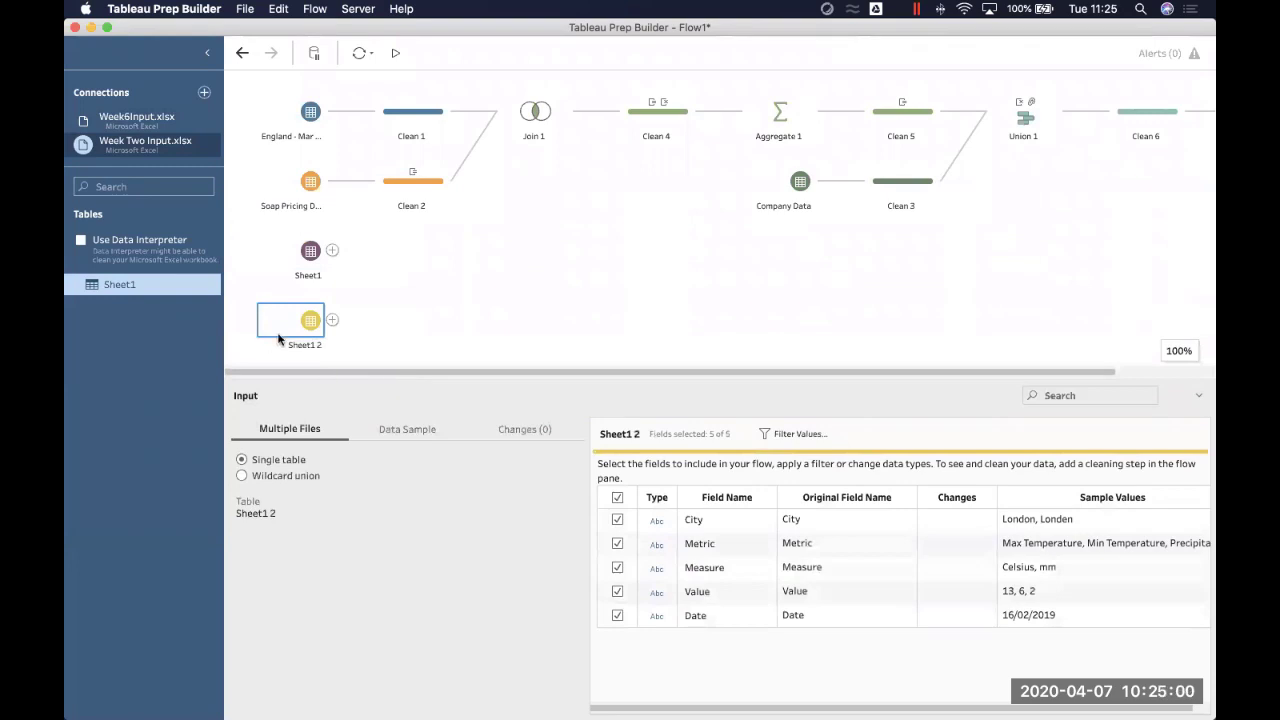
{"action": "left_click_drag", "start_coordinate": [334, 325], "coordinate": [338, 249]}
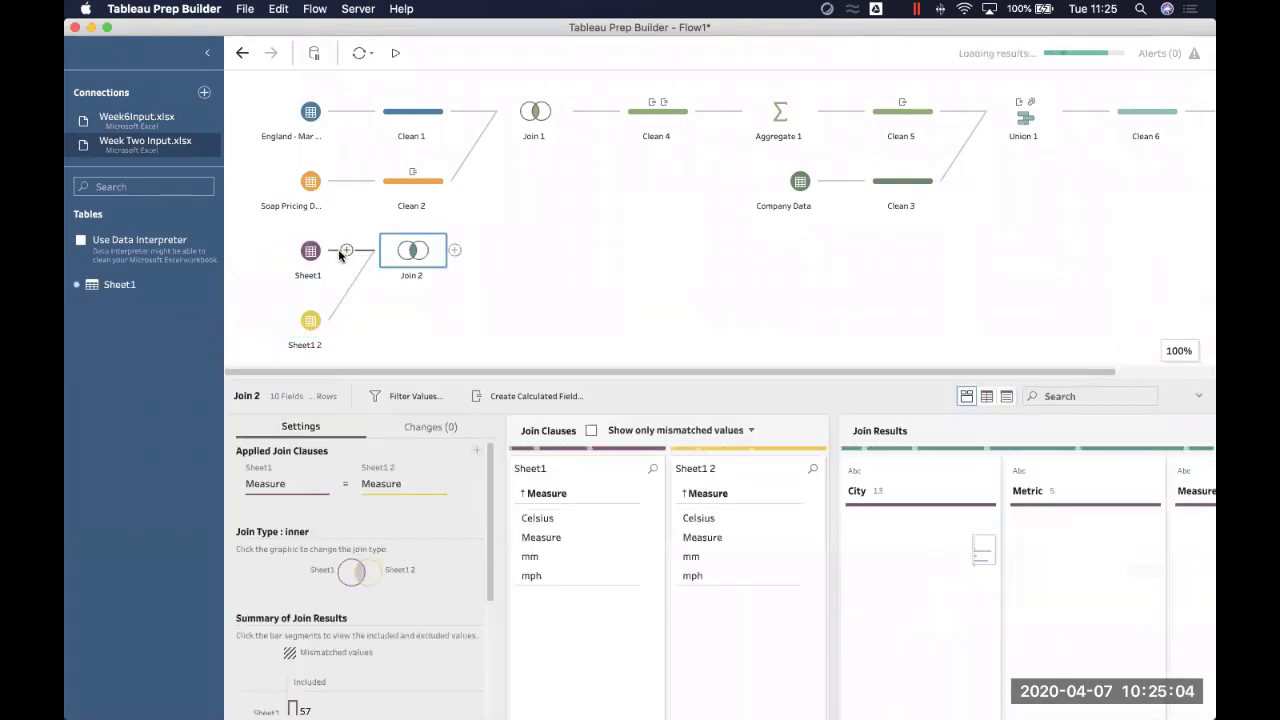